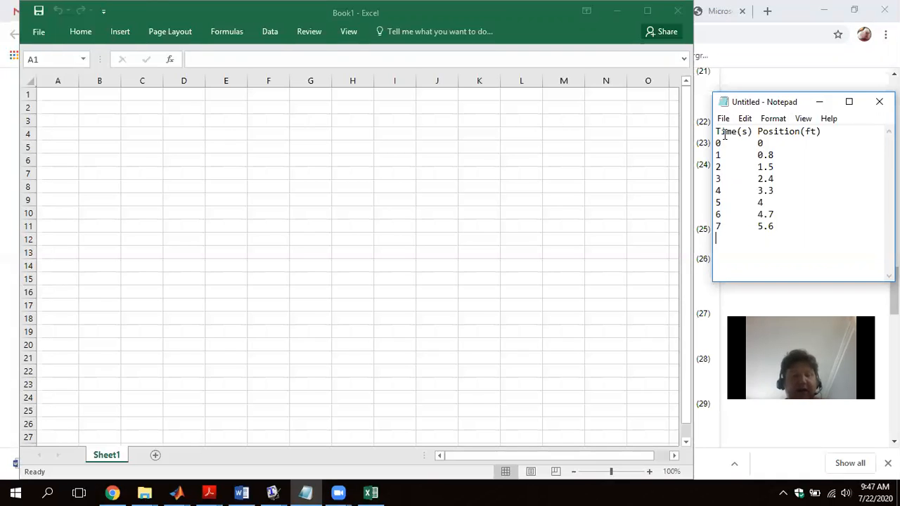
{"action": "left_click", "coordinate": [256, 240]}
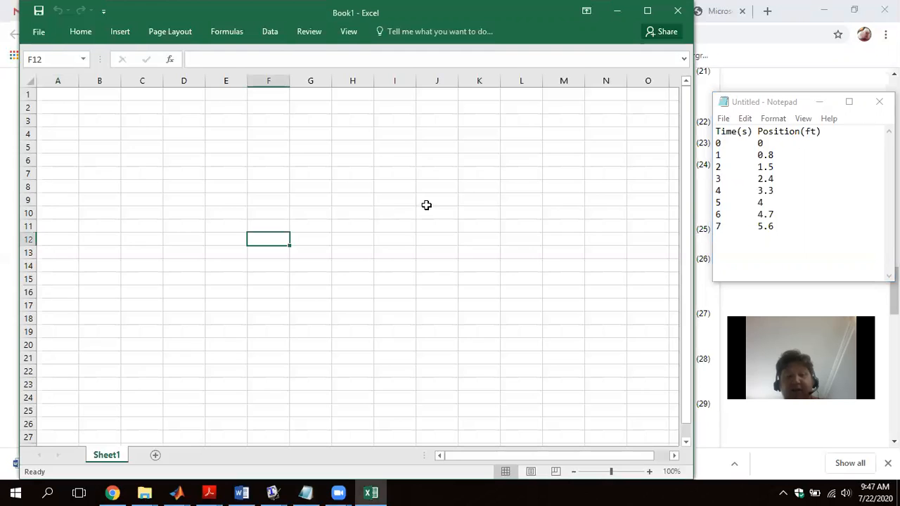
{"action": "left_click", "coordinate": [226, 147]}
{"action": "left_click", "coordinate": [223, 81]}
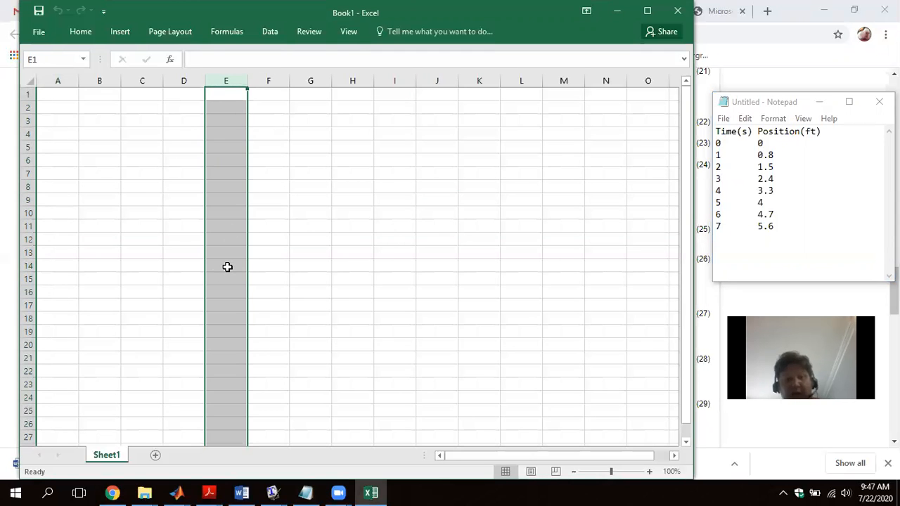
{"action": "left_click", "coordinate": [23, 213]}
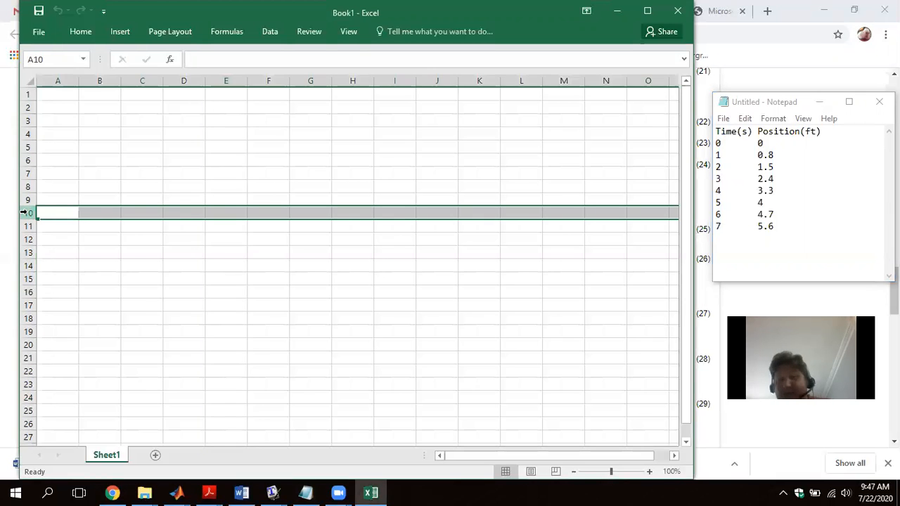
{"action": "left_click", "coordinate": [227, 212]}
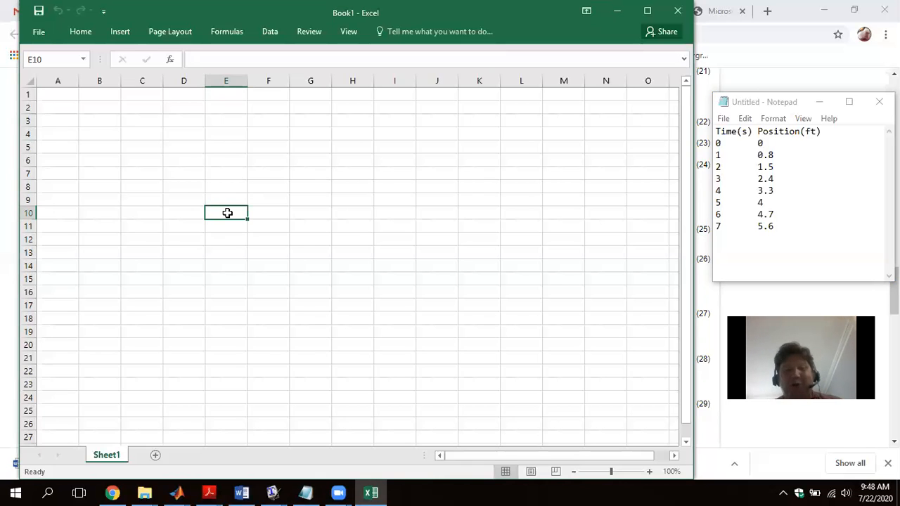
- Enter the description "This Excel file does anaylsis related the PVA lab for Physics 113" in cell A1
{"action": "left_click", "coordinate": [55, 95]}
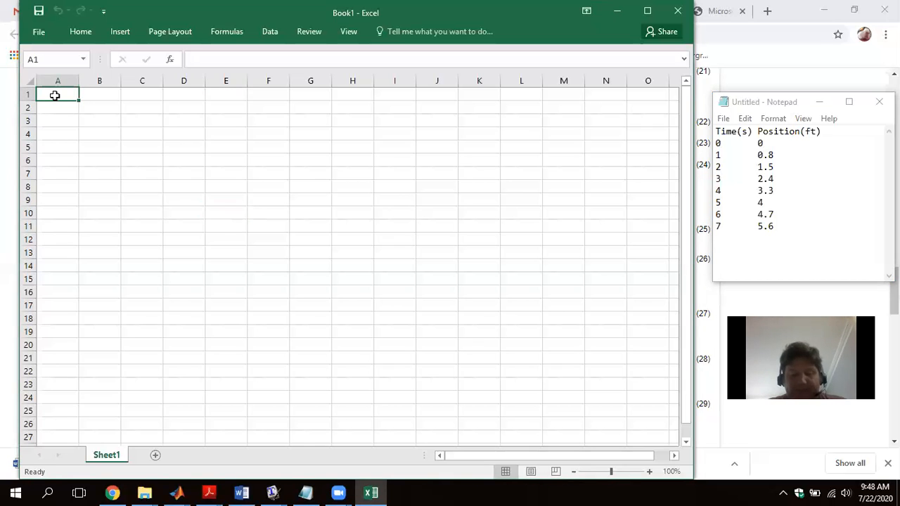
{"action": "type", "text": "T"}
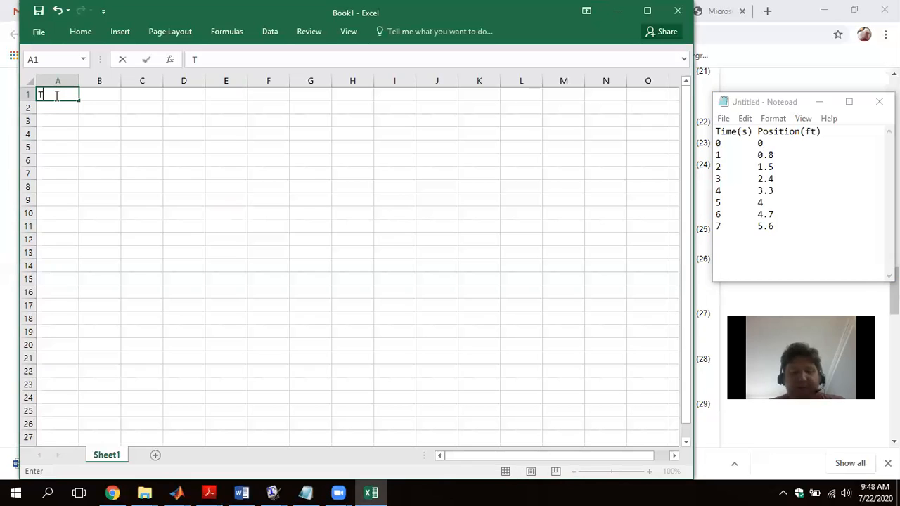
{"action": "type", "text": "his Excel f"}
{"action": "type", "text": "ile c"}
{"action": "type", "text": "alculati"}
{"action": "type", "text": "o"}
{"action": "key", "text": "BackSpace"}
{"action": "key", "text": "BackSpace"}
{"action": "key", "text": "BackSpace"}
{"action": "key", "text": "BackSpace"}
{"action": "key", "text": "BackSpace"}
{"action": "key", "text": "BackSpace"}
{"action": "key", "text": "BackSpace"}
{"action": "key", "text": "BackSpace"}
{"action": "key", "text": "BackSpace"}
{"action": "key", "text": "BackSpace"}
{"action": "type", "text": "does "}
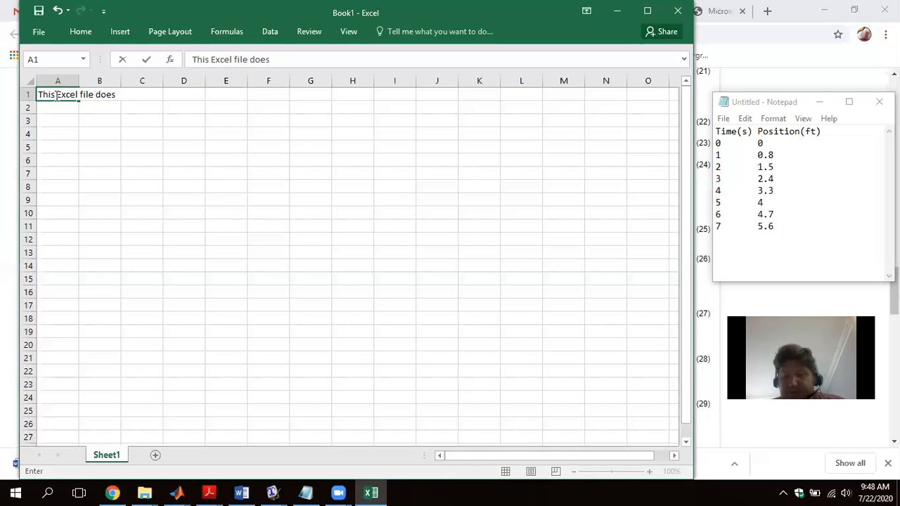
{"action": "type", "text": "anayl"}
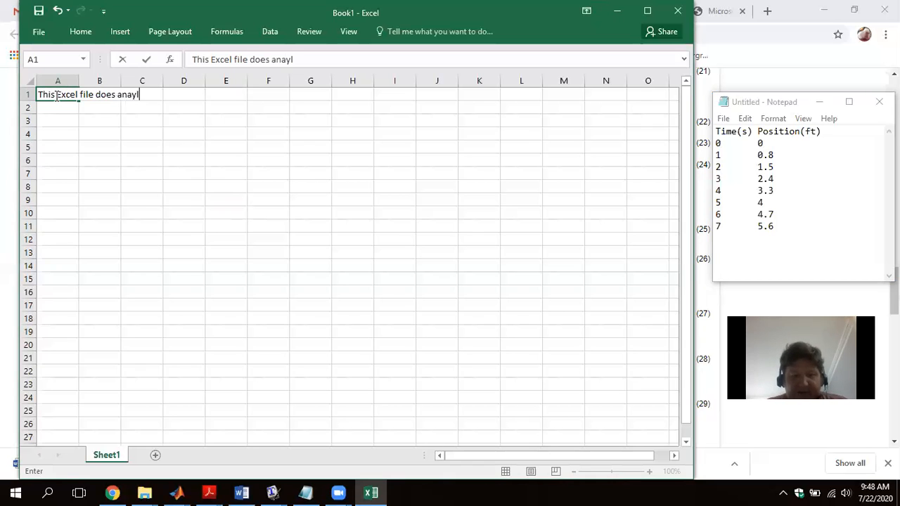
{"action": "type", "text": "sis re"}
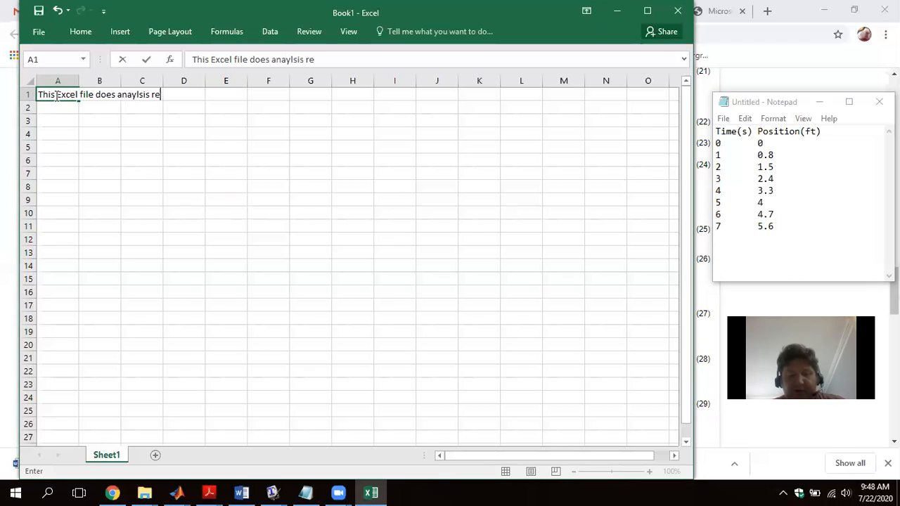
{"action": "type", "text": "lated the P"}
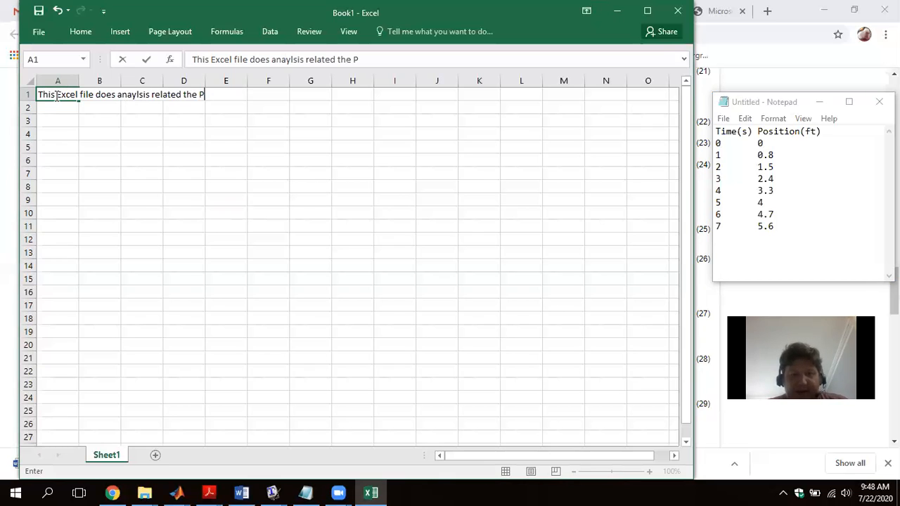
{"action": "type", "text": "VA"}
{"action": "key", "text": "BackSpace"}
{"action": "type", "text": "VA "}
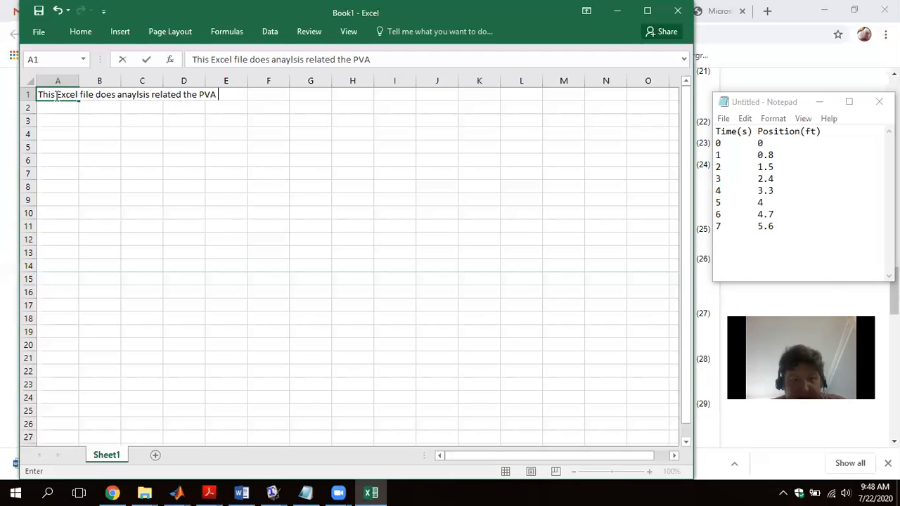
{"action": "type", "text": "lab for "}
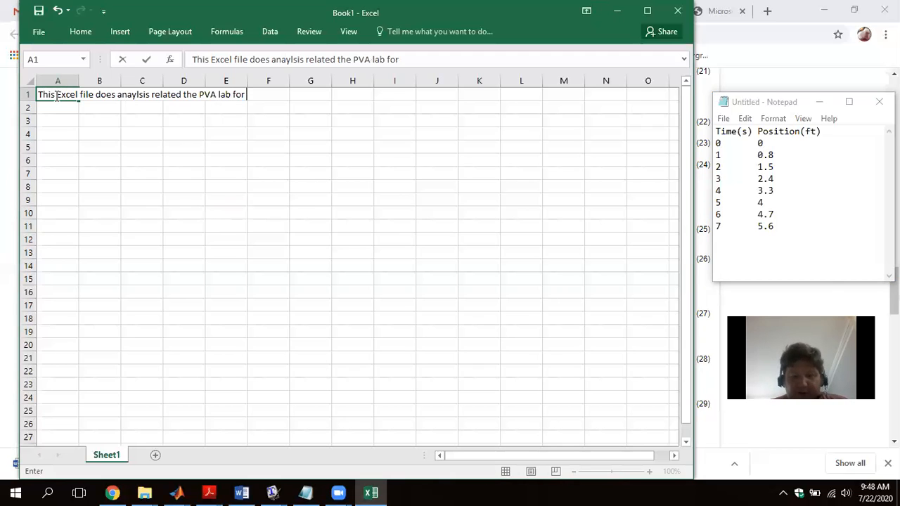
{"action": "type", "text": "Physics"}
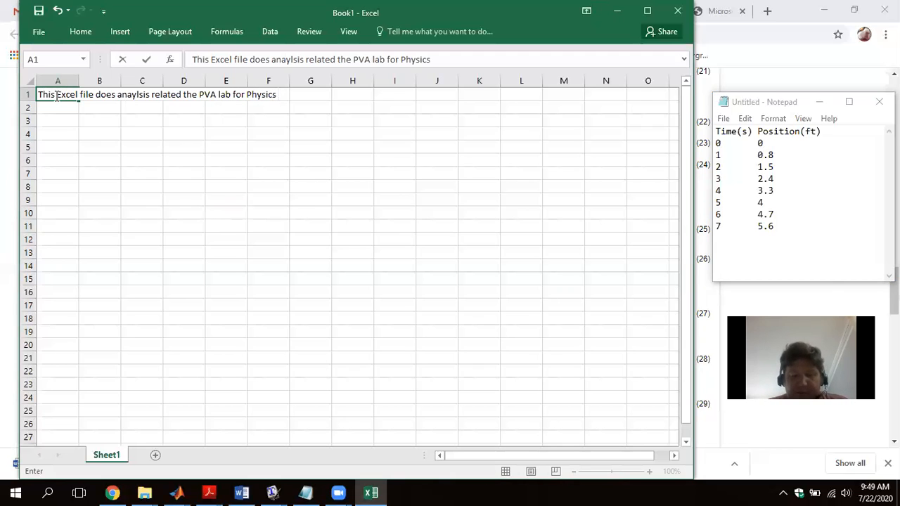
{"action": "type", "text": " 113"}
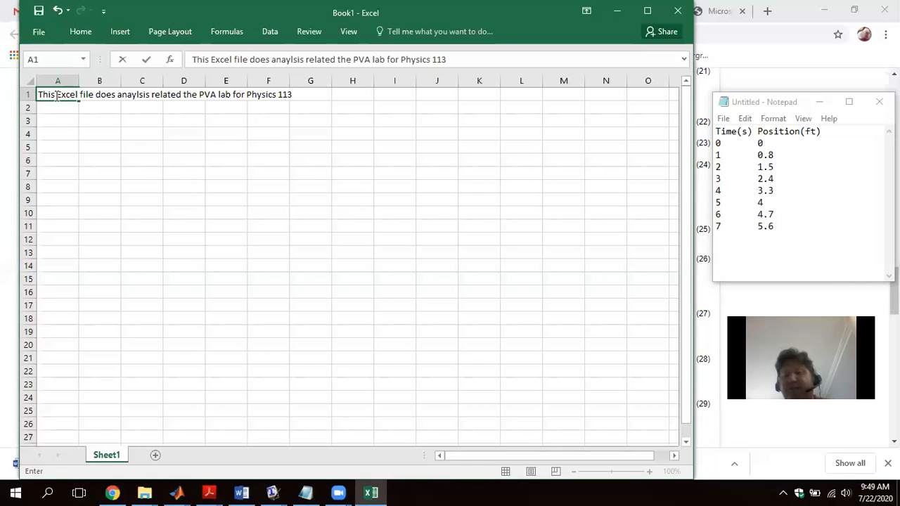
{"action": "key", "text": "Return"}
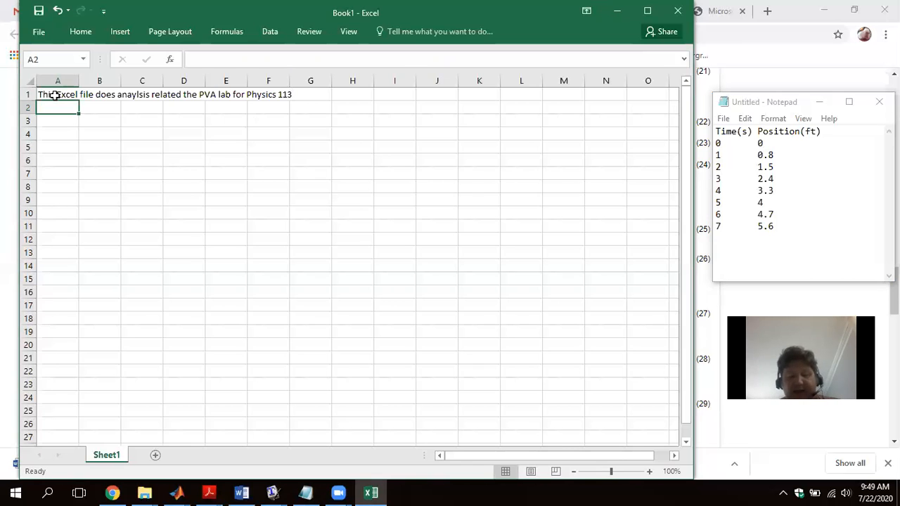
- Enter a sentence in cell A2 starting "It was created by", followed by the author's full name and "July 21, 2020."
{"action": "type", "text": "It was created by Matthew Wright July 21, 2020/"}
{"action": "key", "text": "BackSpace"}
{"action": "type", "text": "."}
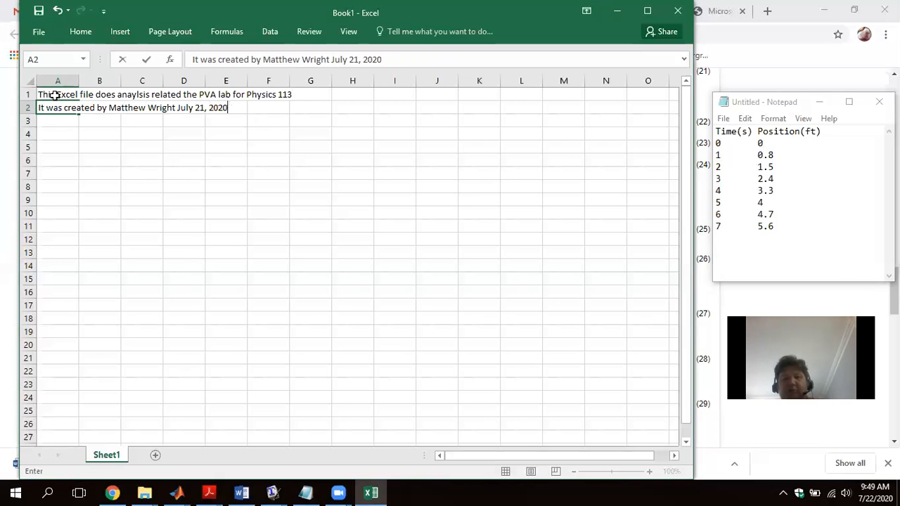
{"action": "key", "text": "Return"}
{"action": "key", "text": "Return"}
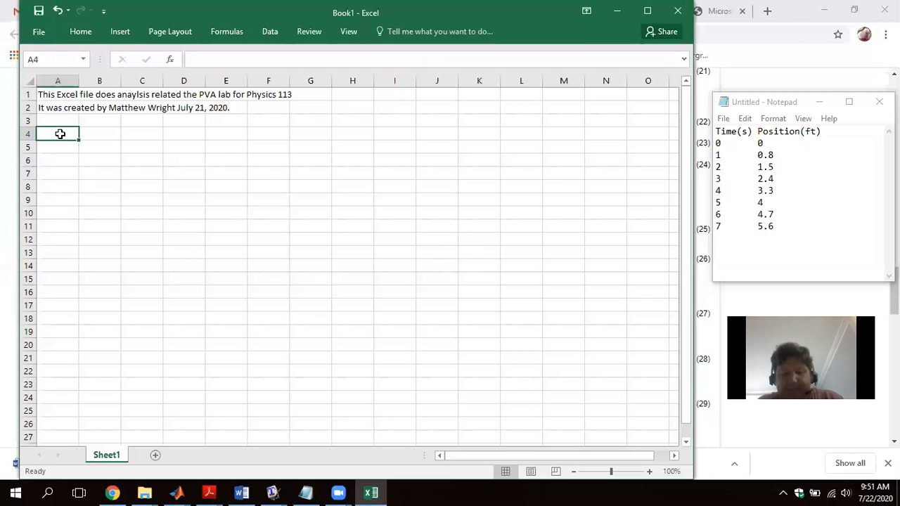
- Enter the column headings "Time (s)" in A4 and "Position (ft)" in B4
{"action": "type", "text": "Time (s)"}
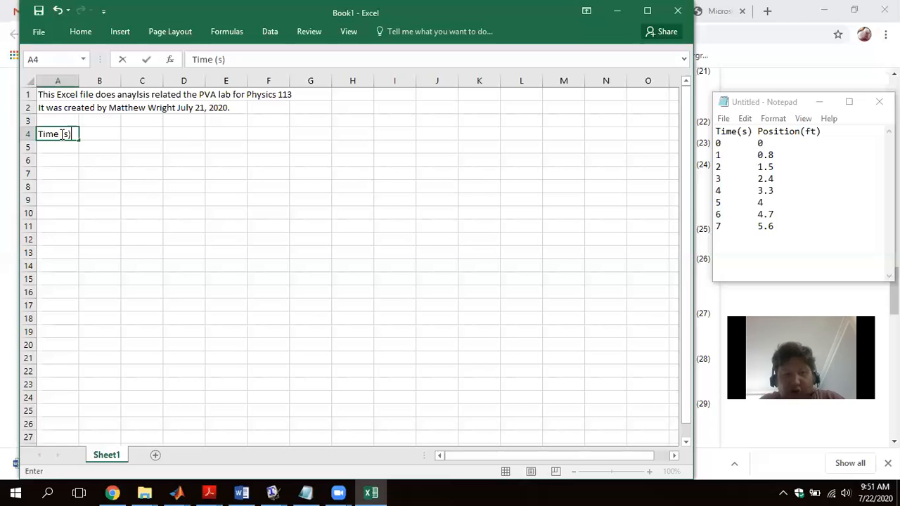
{"action": "key", "text": "Return"}
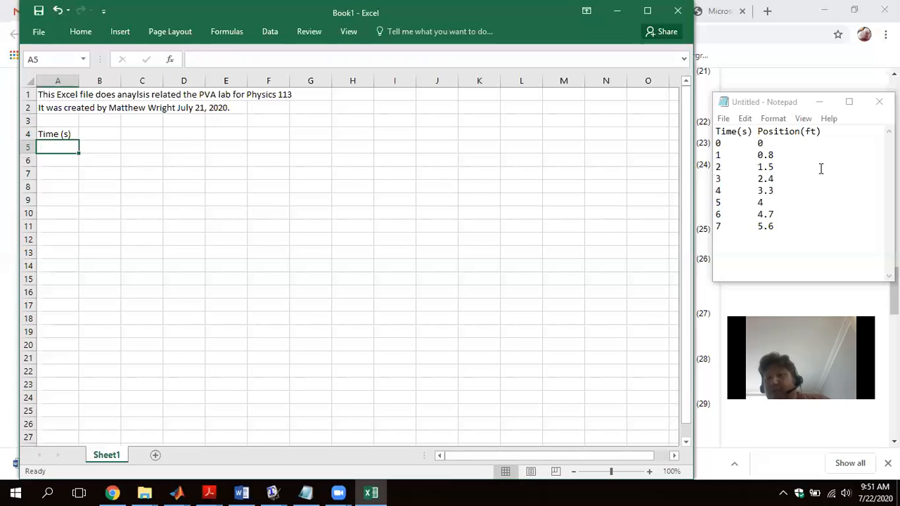
{"action": "left_click", "coordinate": [109, 138]}
{"action": "type", "text": "P"}
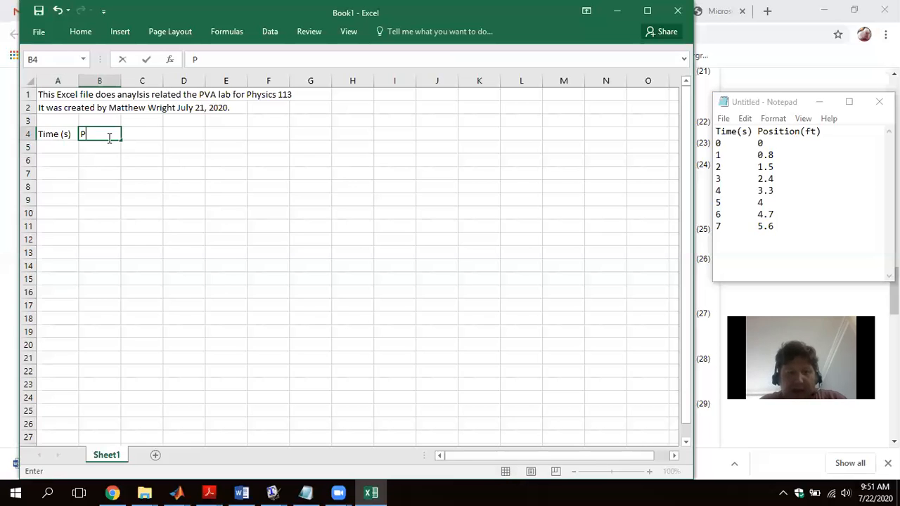
{"action": "type", "text": "osition (ft)"}
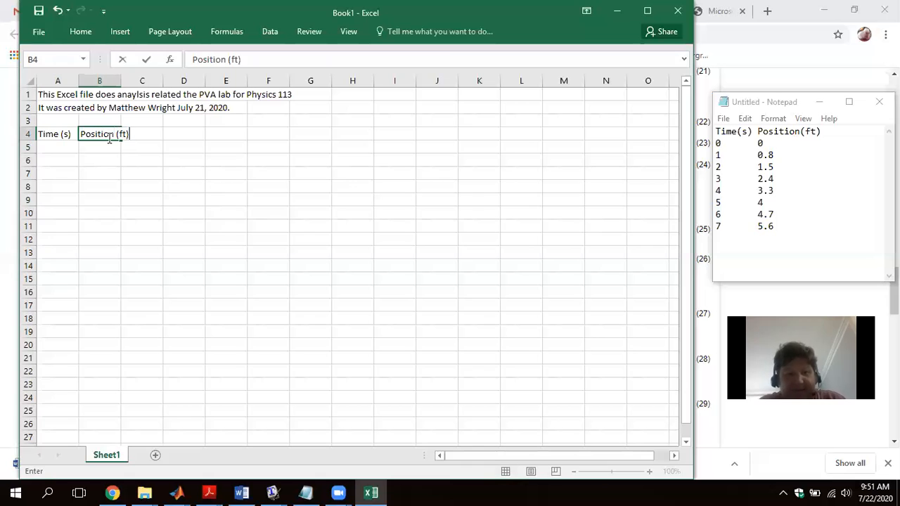
{"action": "key", "text": "Return"}
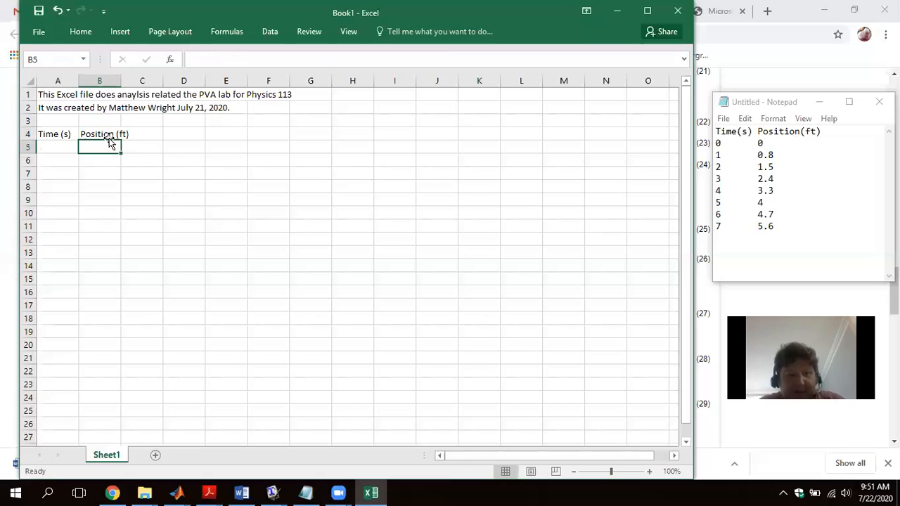
- Make the Time and Position headings in A4:B4 bold
{"action": "left_click_drag", "start_coordinate": [56, 129], "coordinate": [91, 129]}
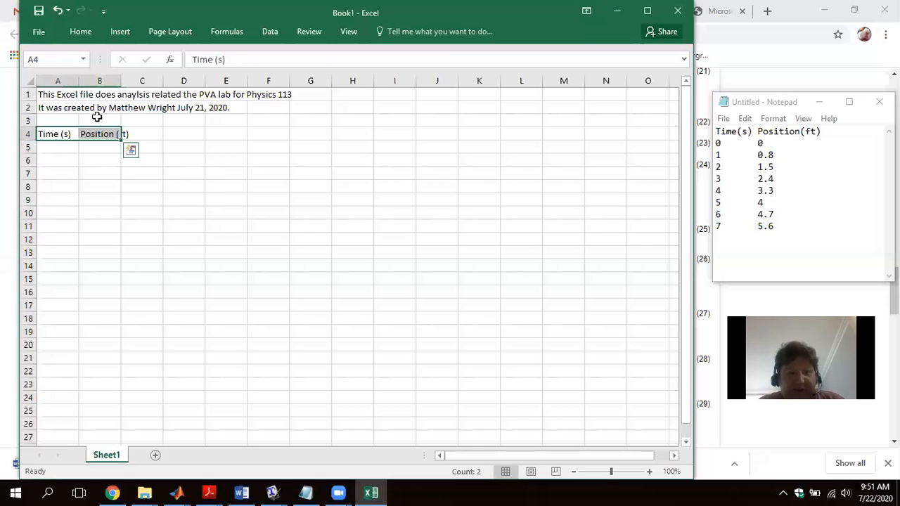
{"action": "left_click", "coordinate": [93, 34]}
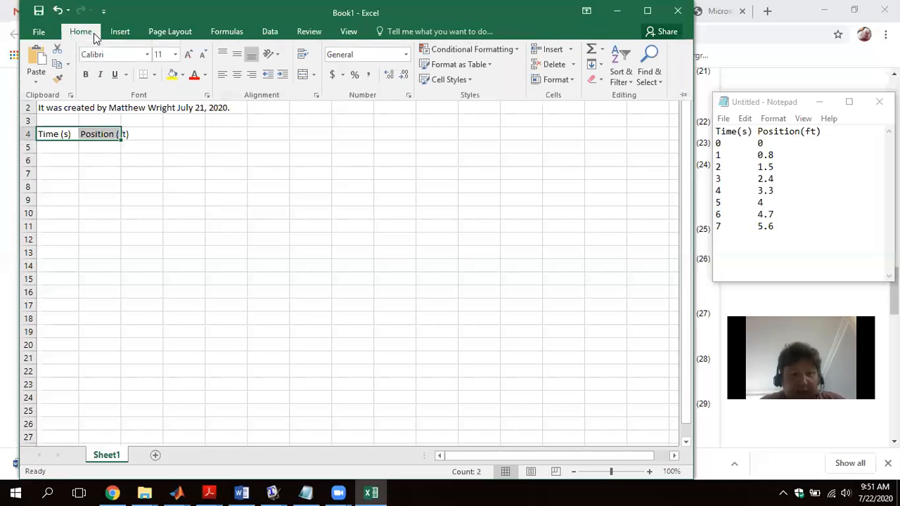
{"action": "left_click", "coordinate": [83, 76]}
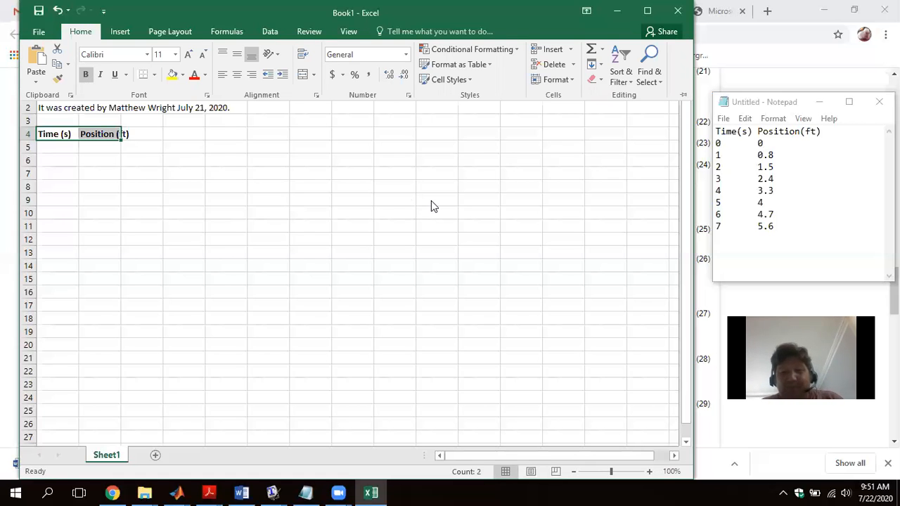
{"action": "key", "text": "ctrl+F1"}
{"action": "left_click_drag", "start_coordinate": [434, 187], "coordinate": [436, 200]}
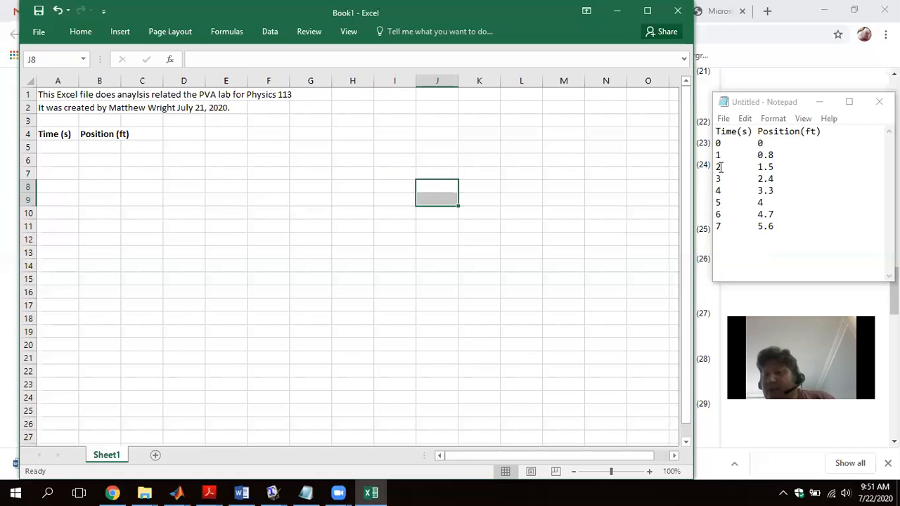
- Enter 0 as the first time value in A5 and the formula =A5+1 in A6
{"action": "left_click", "coordinate": [64, 147]}
{"action": "type", "text": "0"}
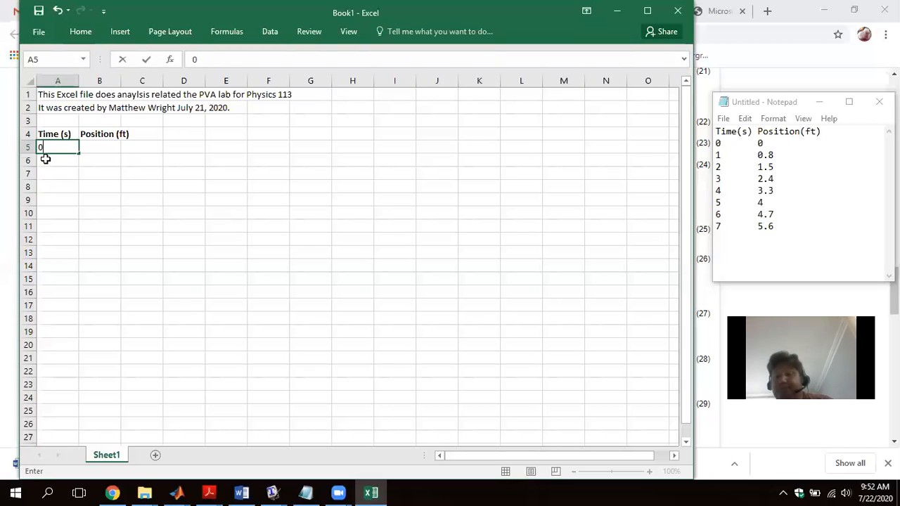
{"action": "left_click", "coordinate": [45, 159]}
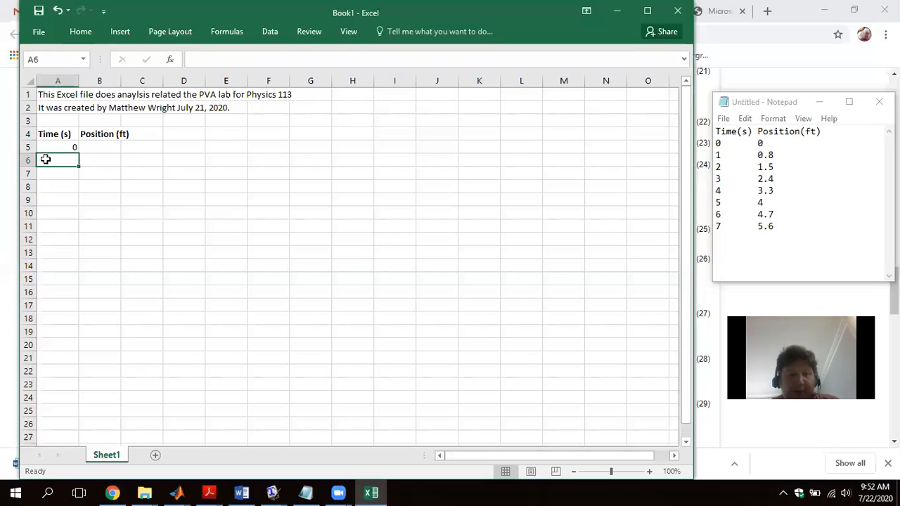
{"action": "type", "text": "="}
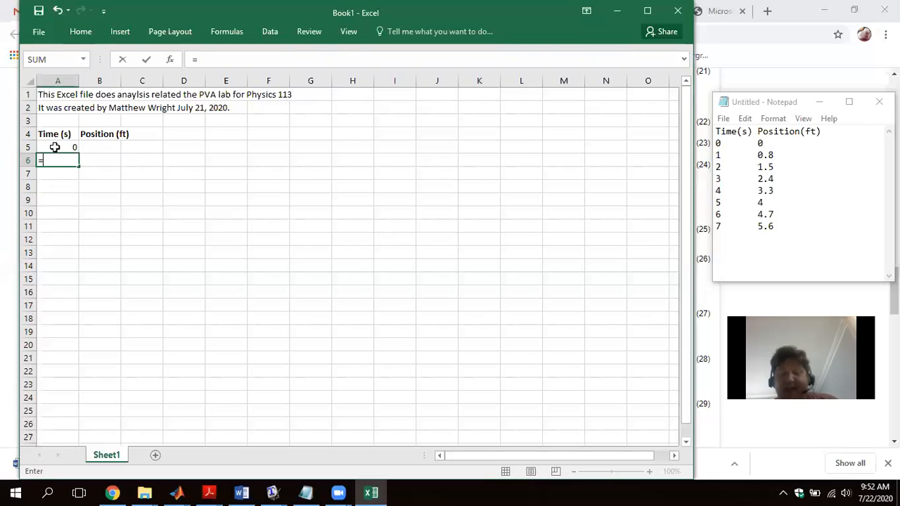
{"action": "left_click", "coordinate": [55, 147]}
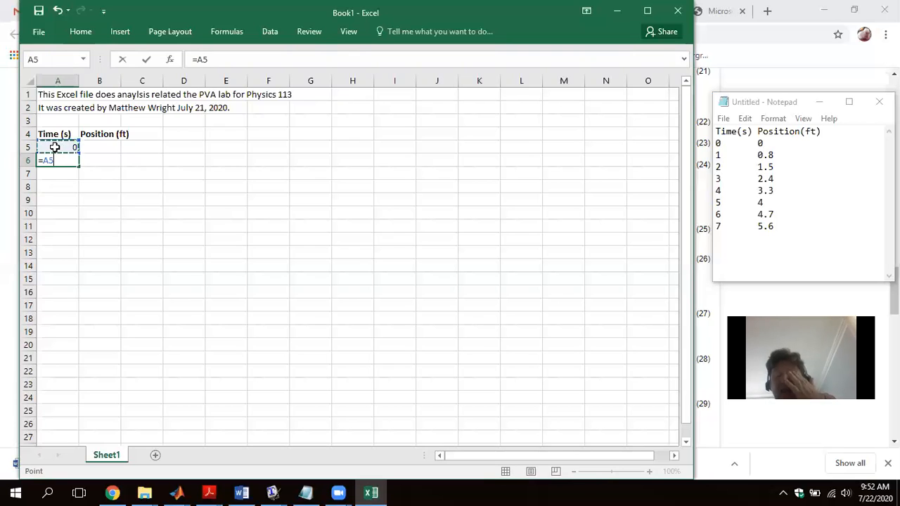
{"action": "type", "text": "+1"}
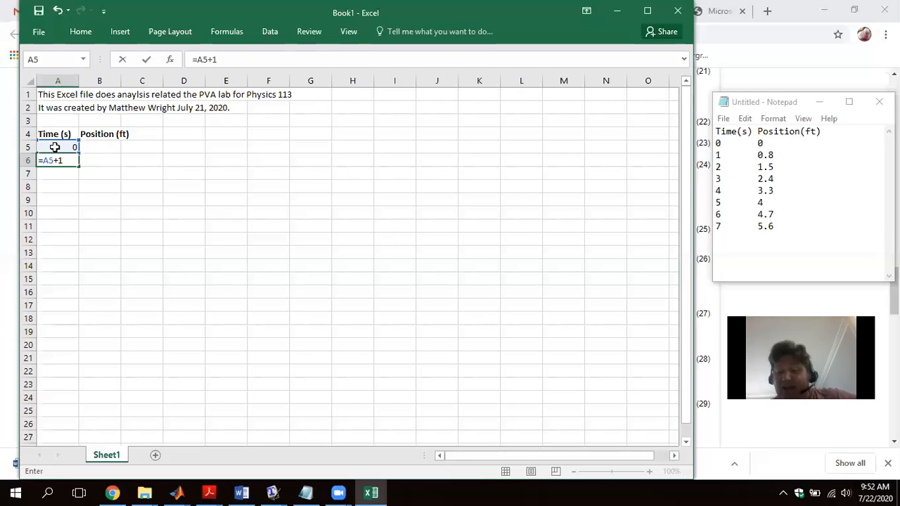
{"action": "key", "text": "Return"}
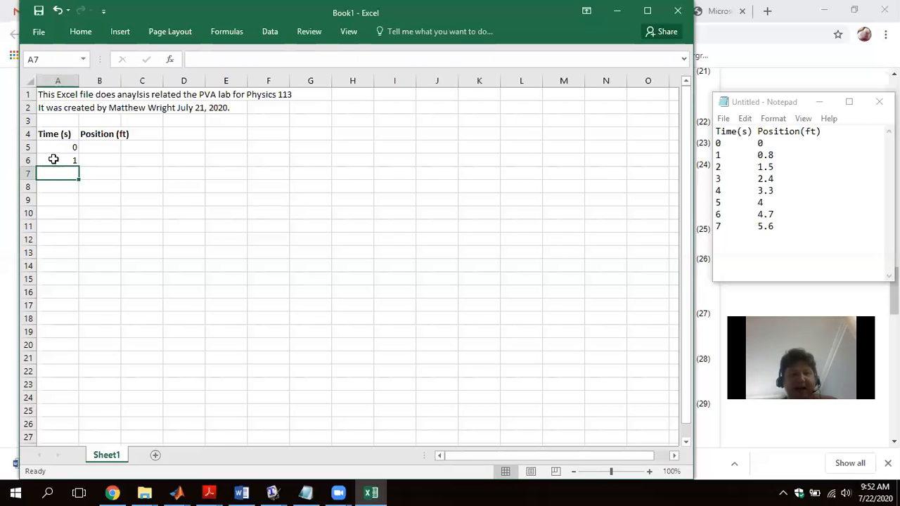
- Copy the A6 formula into A7, fill it down to A19, and check the formulas in the filled cells
{"action": "left_click", "coordinate": [54, 160]}
{"action": "key", "text": "ctrl+c"}
{"action": "key", "text": "Down"}
{"action": "key", "text": "ctrl+v"}
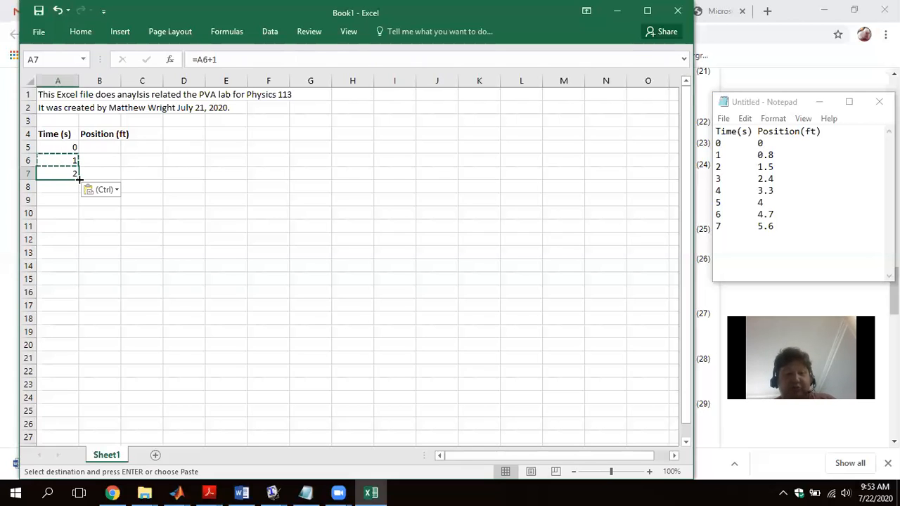
{"action": "left_click_drag", "start_coordinate": [79, 180], "coordinate": [80, 338]}
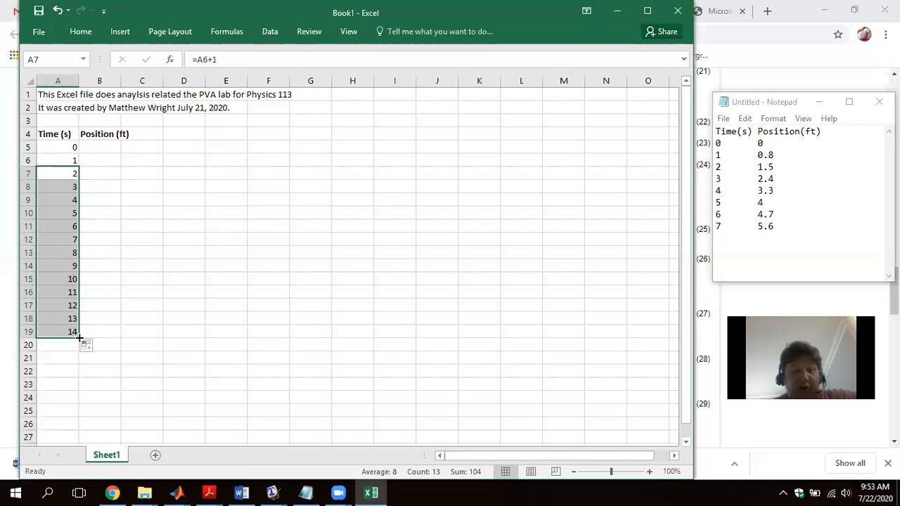
{"action": "left_click", "coordinate": [57, 187]}
{"action": "left_click", "coordinate": [55, 200]}
{"action": "left_click", "coordinate": [54, 213]}
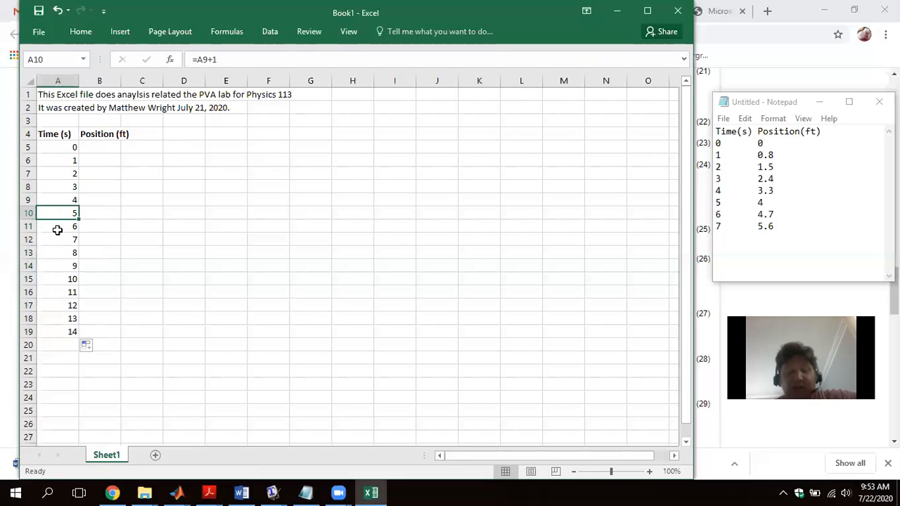
- Check the filled formulas in A11:A16 and clear the extra time values in A13:A19
{"action": "left_click", "coordinate": [58, 228]}
{"action": "left_click", "coordinate": [57, 240]}
{"action": "left_click", "coordinate": [59, 253]}
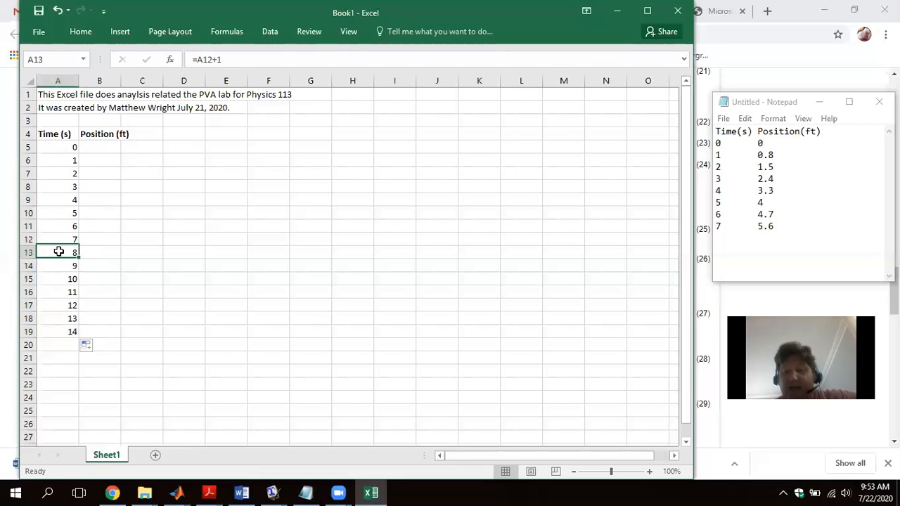
{"action": "left_click", "coordinate": [59, 268]}
{"action": "left_click", "coordinate": [57, 280]}
{"action": "left_click", "coordinate": [60, 294]}
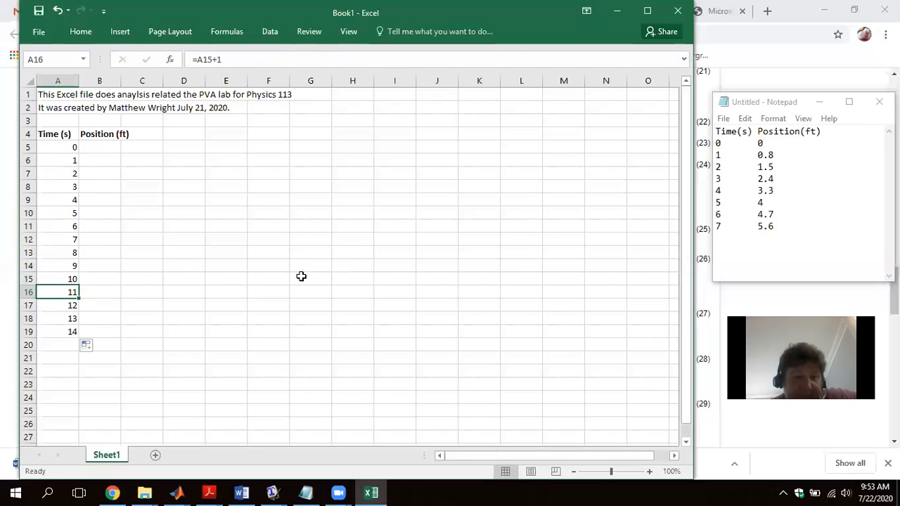
{"action": "left_click_drag", "start_coordinate": [67, 253], "coordinate": [68, 333]}
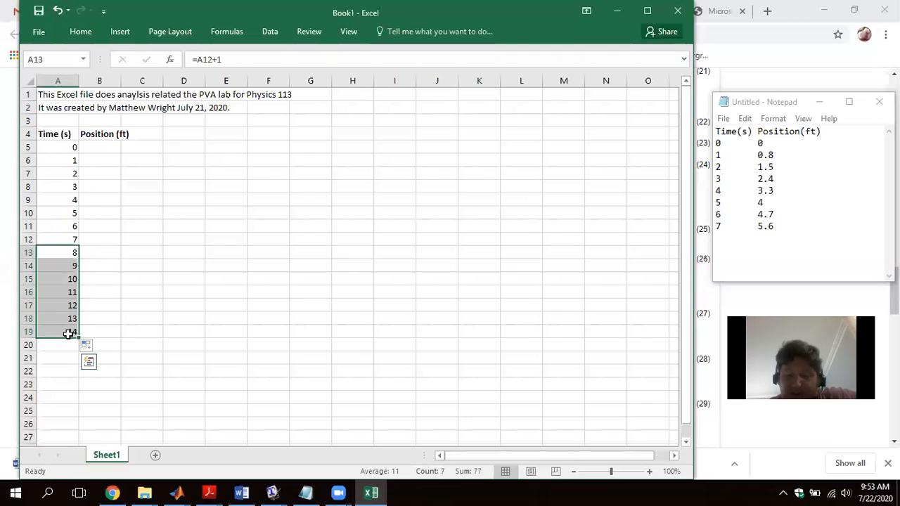
{"action": "key", "text": "Delete"}
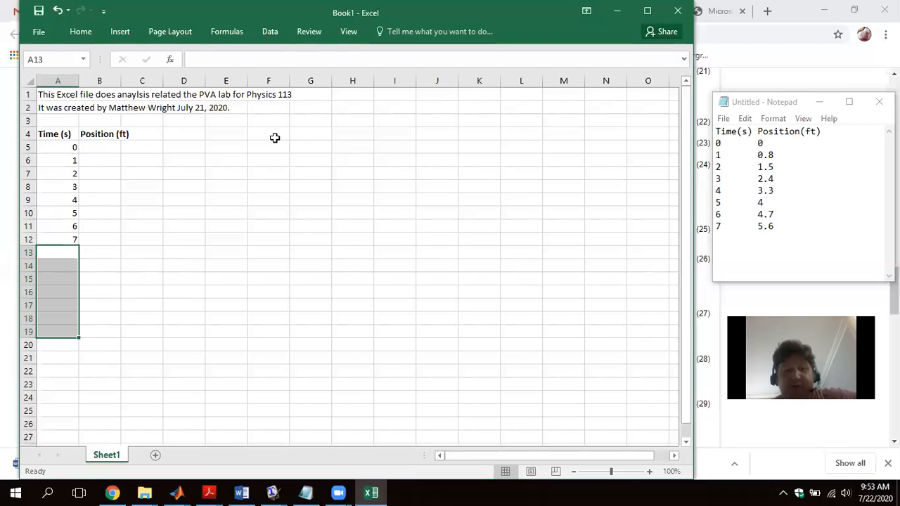
- Enter the position values 0, 0.8, 1.5, 2.4, 3.3, 4, 4.7 and 5.6 in B5:B12
{"action": "left_click", "coordinate": [95, 149]}
{"action": "type", "text": "0"}
{"action": "key", "text": "Return"}
{"action": "type", "text": "0.8"}
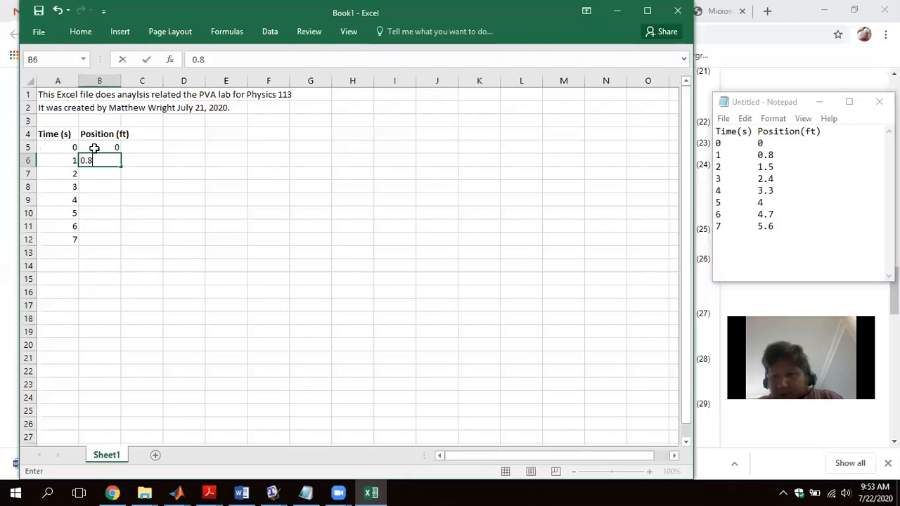
{"action": "key", "text": "Return"}
{"action": "type", "text": "1.5"}
{"action": "key", "text": "Return"}
{"action": "type", "text": "2.4"}
{"action": "key", "text": "Return"}
{"action": "type", "text": "3.3"}
{"action": "key", "text": "Return"}
{"action": "type", "text": "4"}
{"action": "key", "text": "Return"}
{"action": "type", "text": "4.7"}
{"action": "key", "text": "Return"}
{"action": "type", "text": "5.6"}
{"action": "key", "text": "Return"}
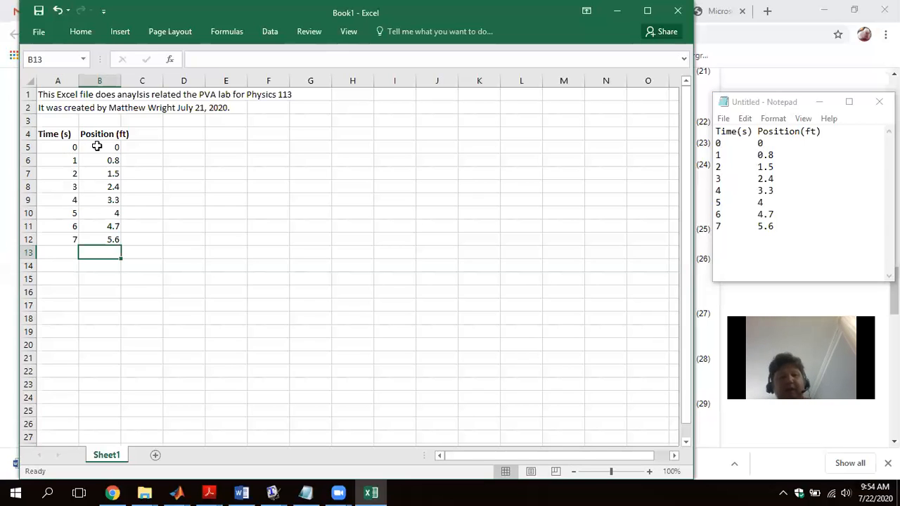
- Copy the Time and Position headings from A4:B4 into D4:E4
{"action": "left_click", "coordinate": [179, 134]}
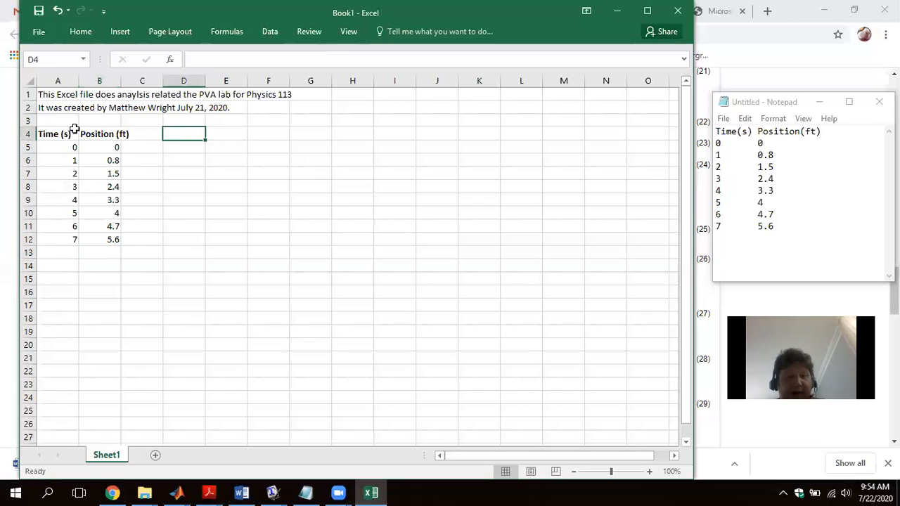
{"action": "left_click_drag", "start_coordinate": [50, 134], "coordinate": [100, 133]}
{"action": "key", "text": "ctrl+c"}
{"action": "left_click", "coordinate": [180, 132]}
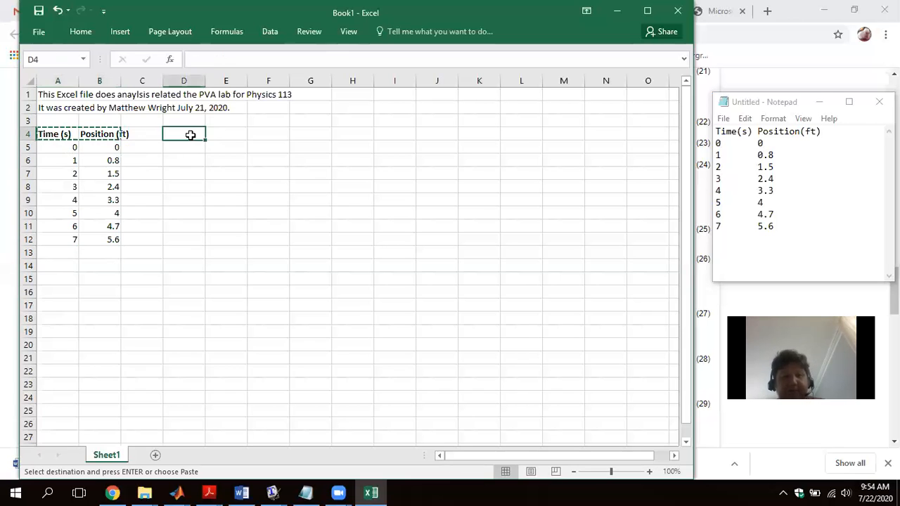
{"action": "key", "text": "ctrl+v"}
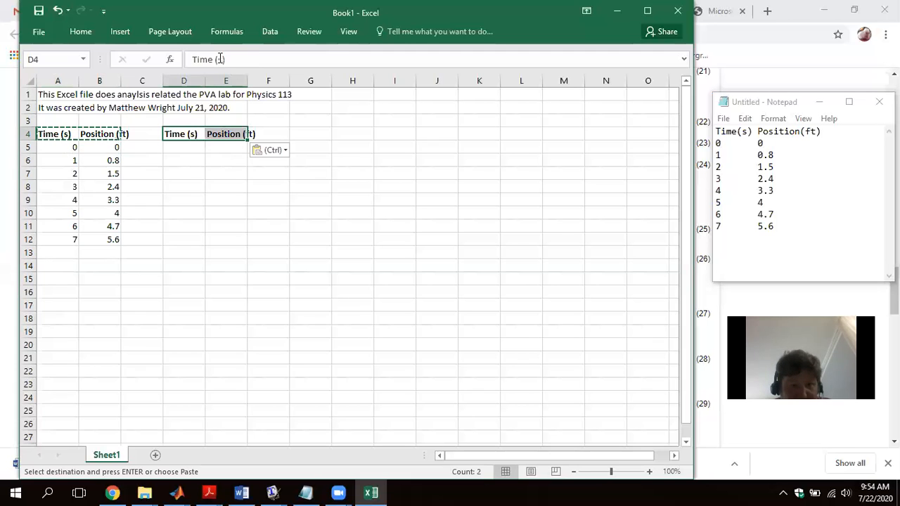
{"action": "left_click", "coordinate": [237, 171]}
- Change the copied heading in E4 to "Position (m)"
{"action": "left_click", "coordinate": [235, 134]}
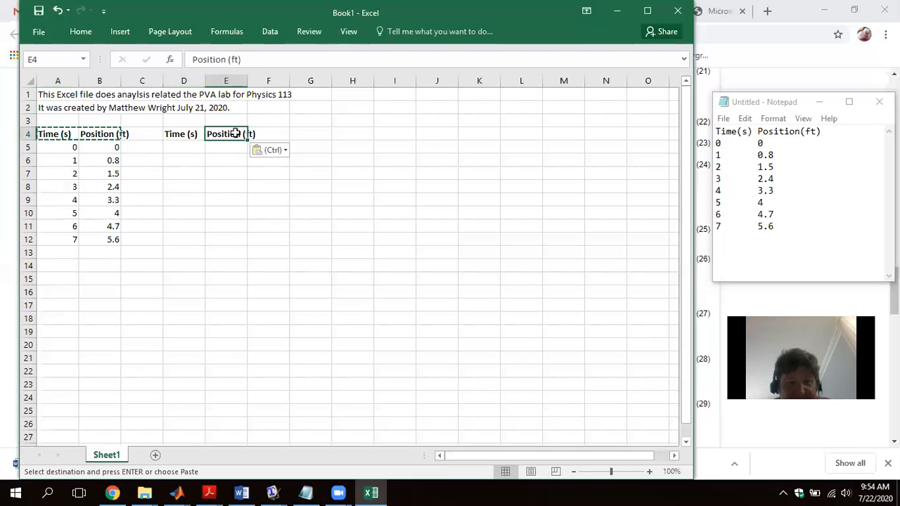
{"action": "left_click", "coordinate": [237, 60]}
{"action": "key", "text": "BackSpace"}
{"action": "key", "text": "BackSpace"}
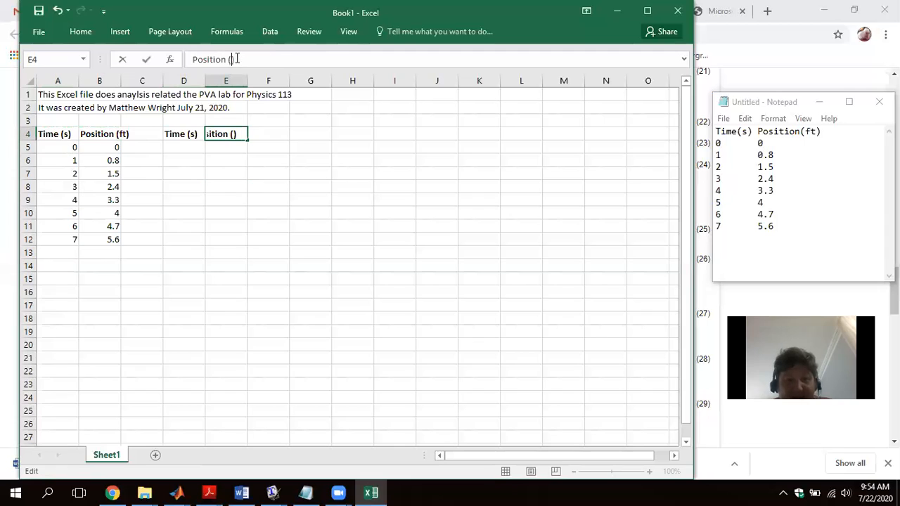
{"action": "type", "text": "m"}
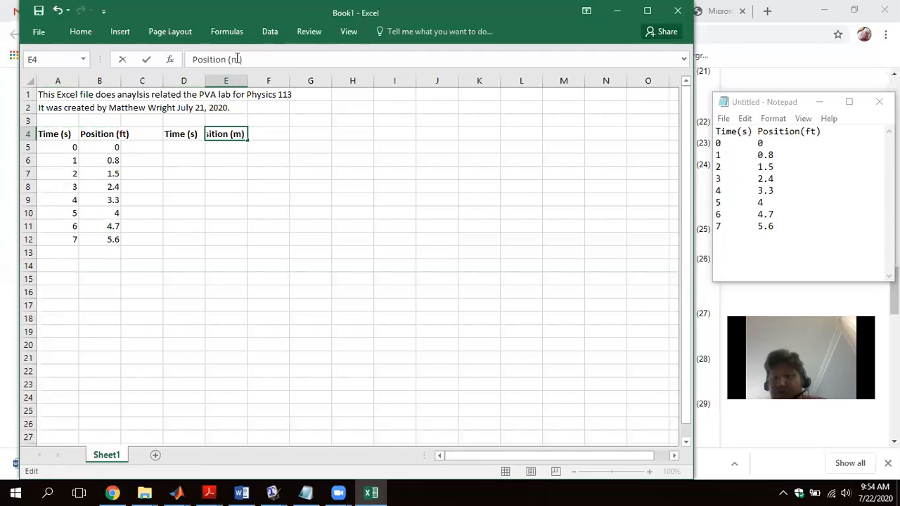
{"action": "key", "text": "Return"}
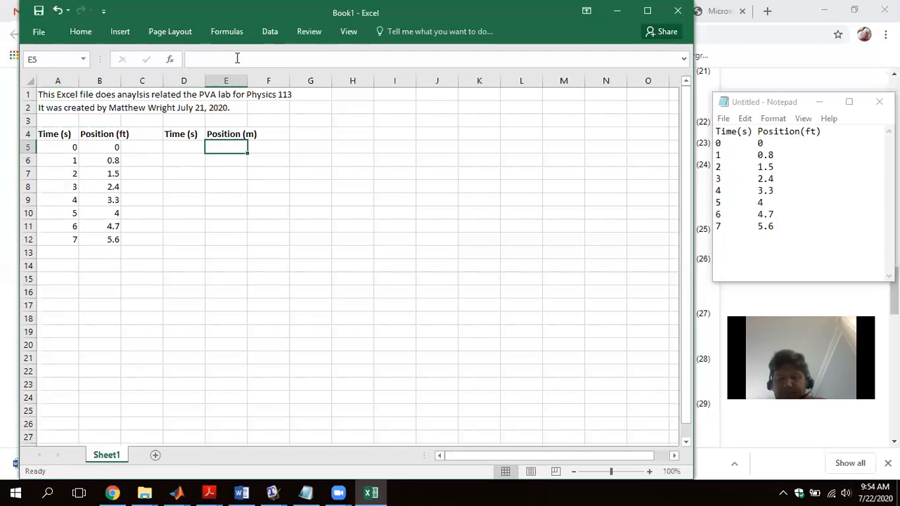
- Enter the formula =A5 in D5, fill it down to D12, and select E5 under the Position (m) heading
{"action": "key", "text": "Left"}
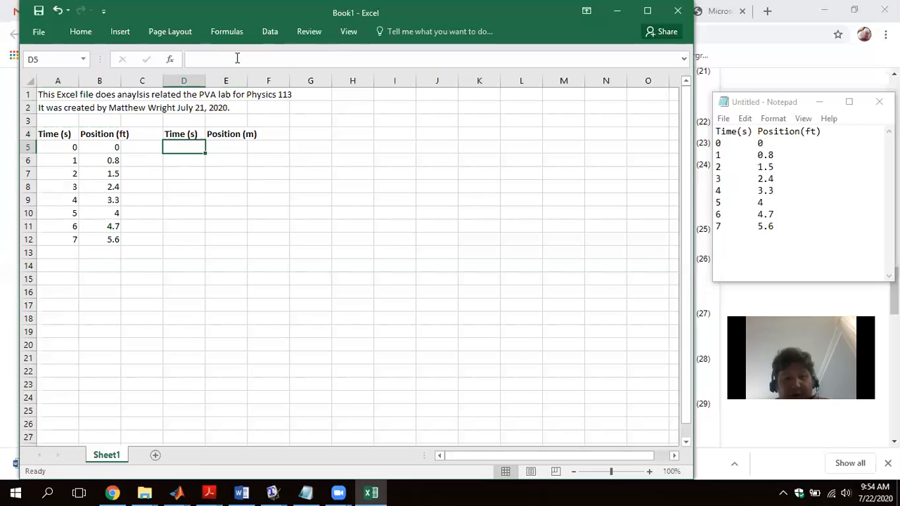
{"action": "type", "text": "="}
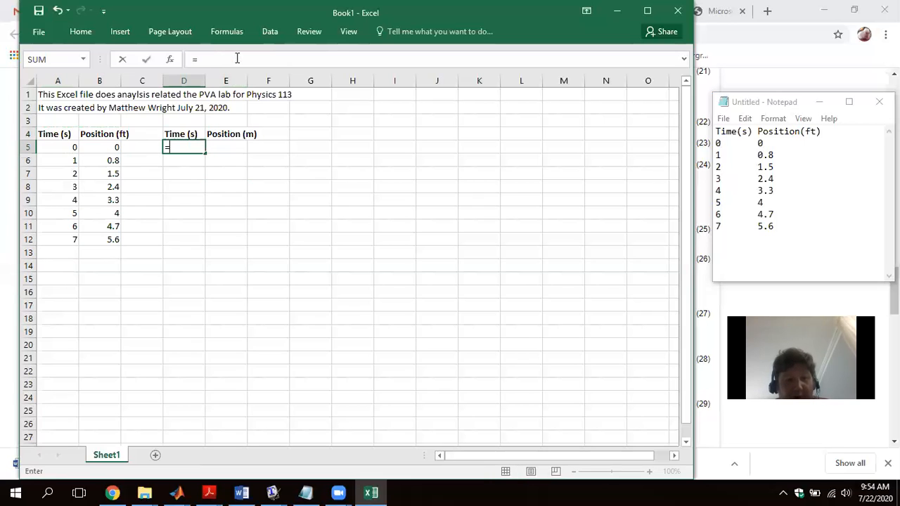
{"action": "left_click", "coordinate": [67, 145]}
{"action": "key", "text": "Return"}
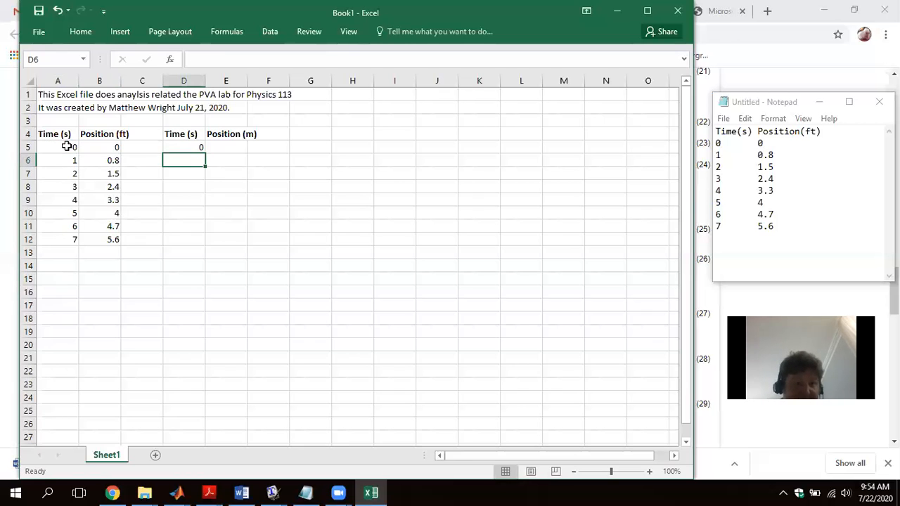
{"action": "left_click", "coordinate": [190, 144]}
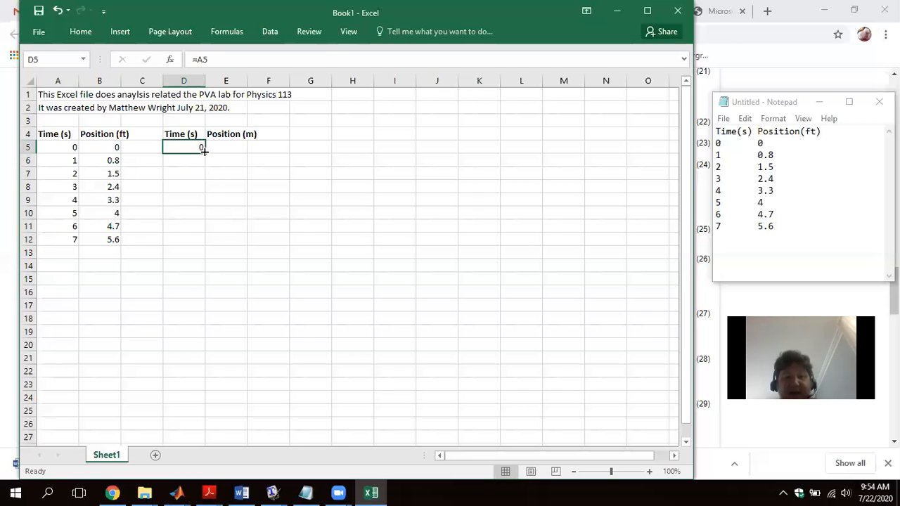
{"action": "left_click_drag", "start_coordinate": [204, 152], "coordinate": [193, 246]}
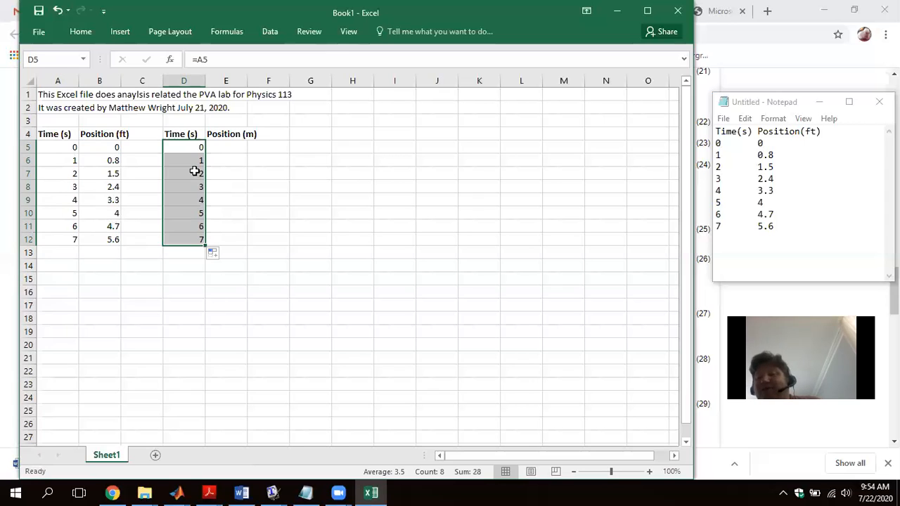
{"action": "left_click", "coordinate": [221, 146]}
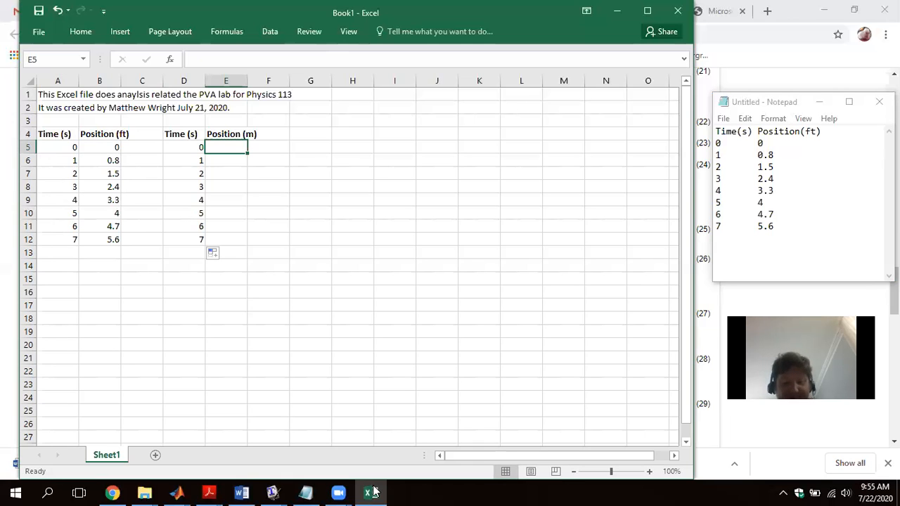
- Switch to Word and create a new blank document
{"action": "left_click", "coordinate": [241, 492]}
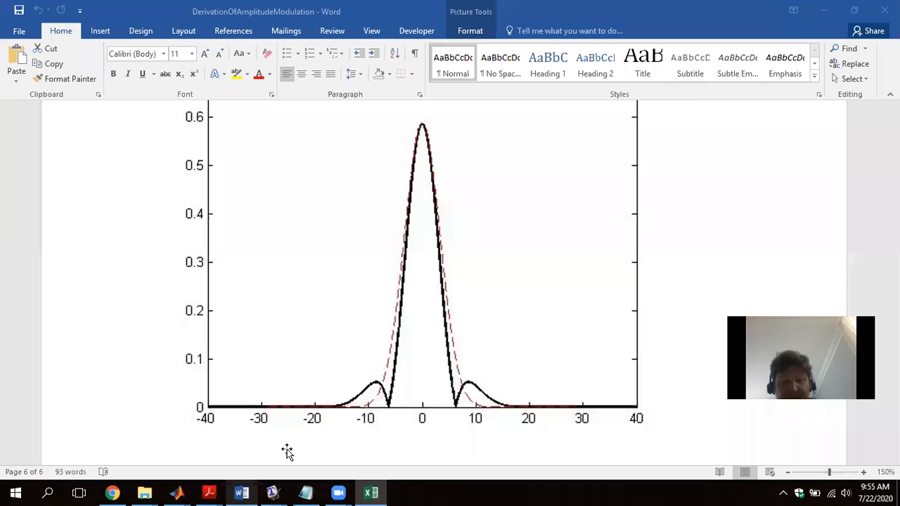
{"action": "left_click", "coordinate": [21, 32]}
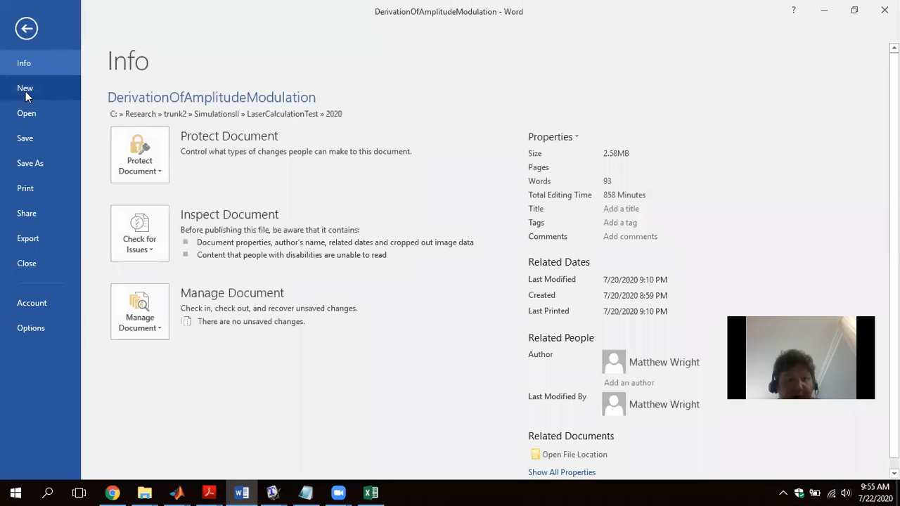
{"action": "left_click", "coordinate": [26, 90]}
{"action": "left_click", "coordinate": [180, 211]}
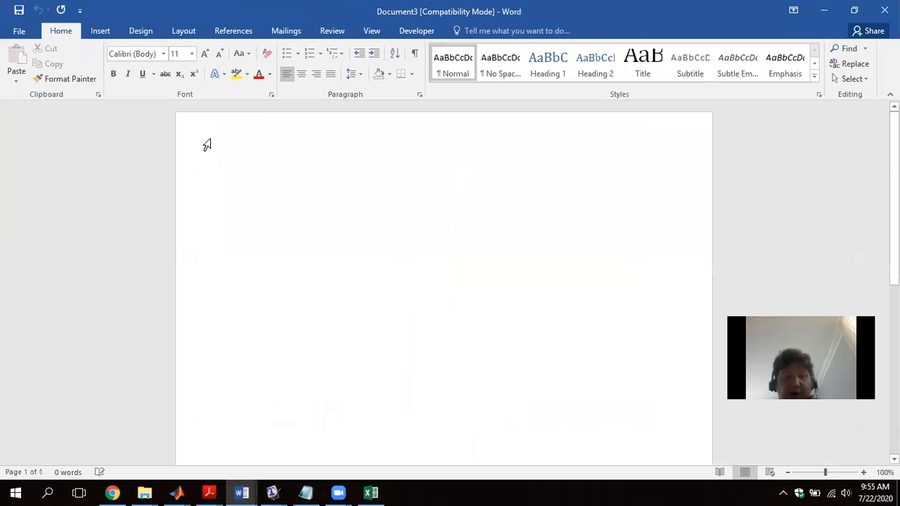
- Insert an equation containing "3 ft" and make it the numerator of a stacked fraction
{"action": "left_click", "coordinate": [96, 32]}
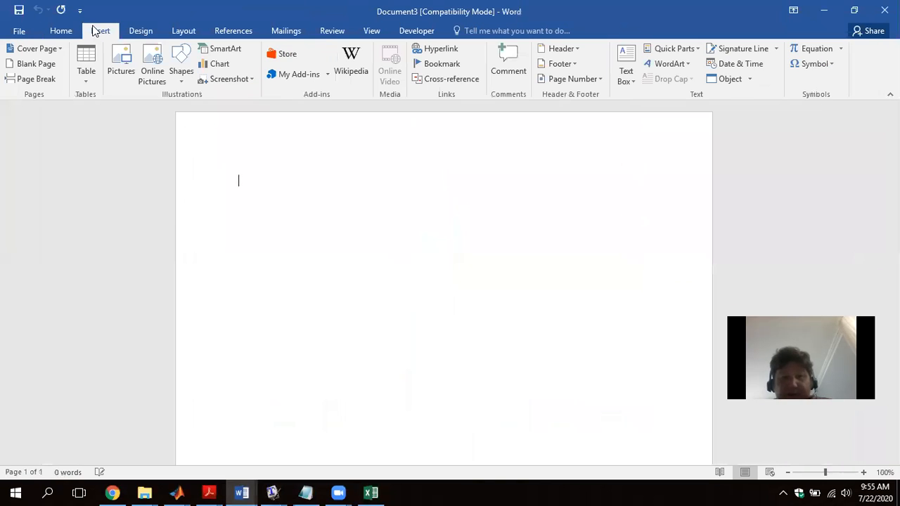
{"action": "left_click", "coordinate": [807, 51]}
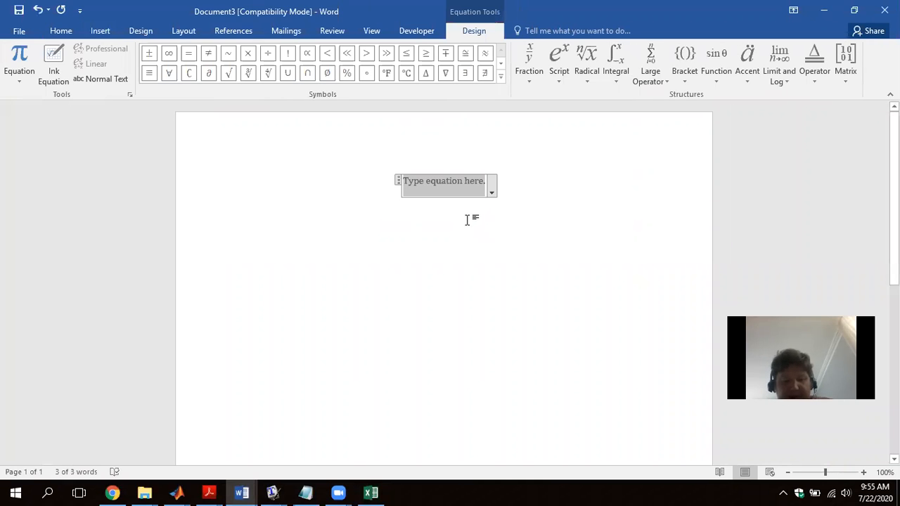
{"action": "type", "text": "3 ft"}
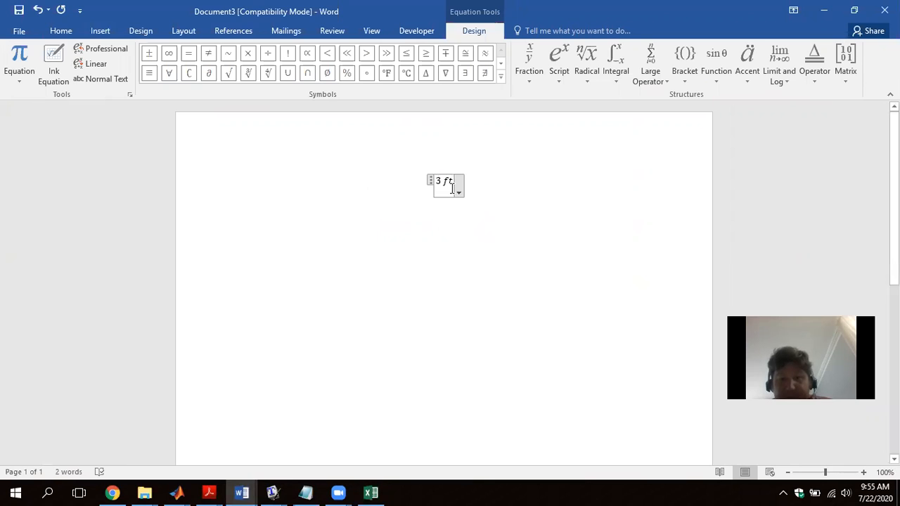
{"action": "left_click_drag", "start_coordinate": [454, 185], "coordinate": [435, 181]}
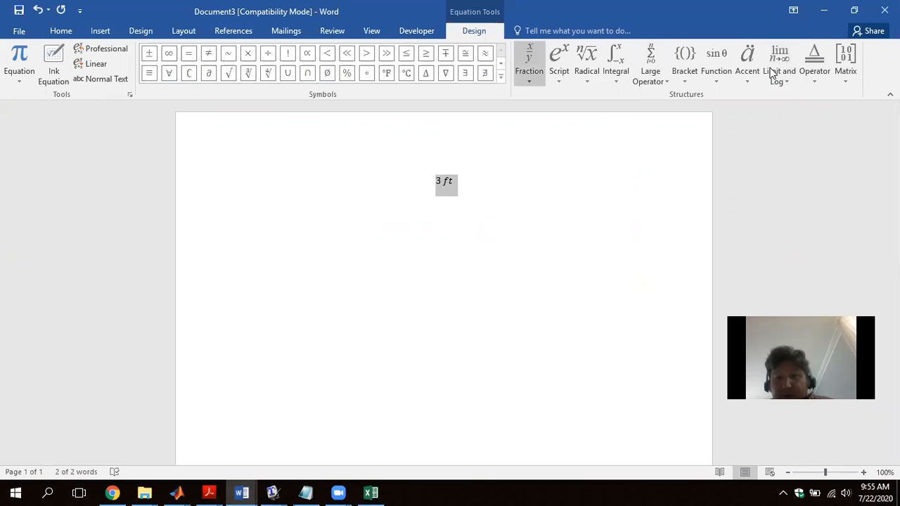
{"action": "left_click", "coordinate": [529, 64]}
{"action": "left_click", "coordinate": [533, 133]}
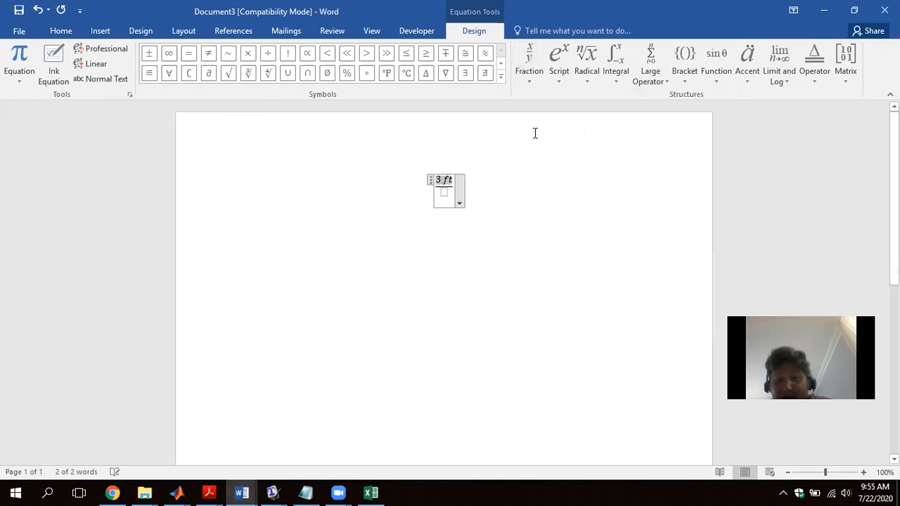
- Add a second, empty stacked fraction after the 3 ft fraction in the equation, with a space between them
{"action": "left_click", "coordinate": [450, 192]}
{"action": "key", "text": "Right"}
{"action": "key", "text": "Right"}
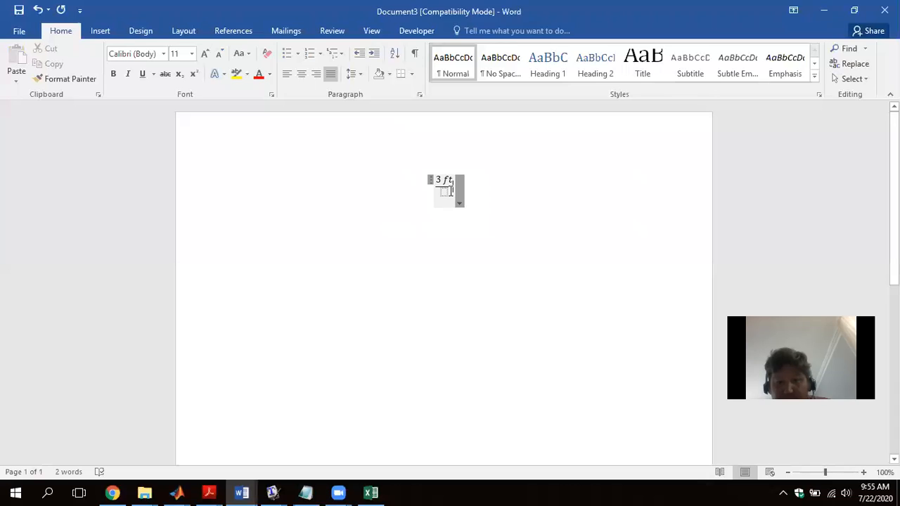
{"action": "key", "text": "Left"}
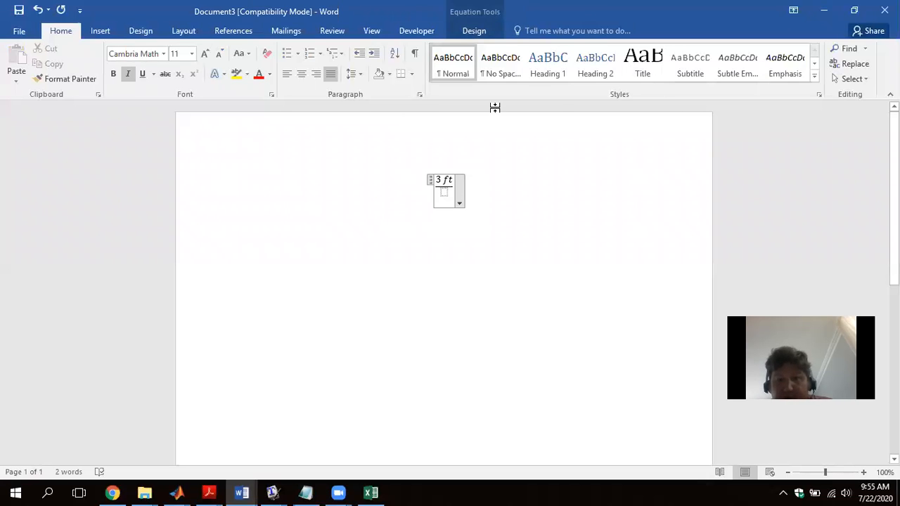
{"action": "left_click", "coordinate": [495, 31]}
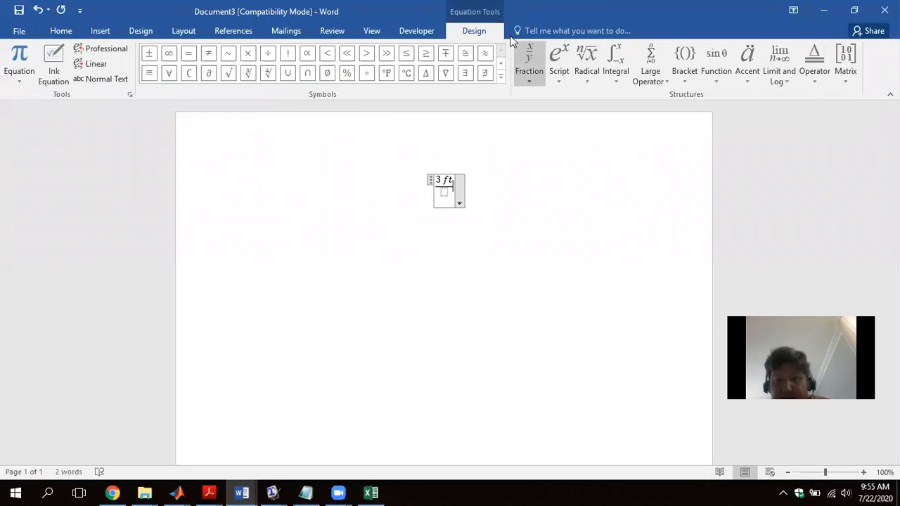
{"action": "left_click", "coordinate": [529, 70]}
{"action": "left_click", "coordinate": [542, 124]}
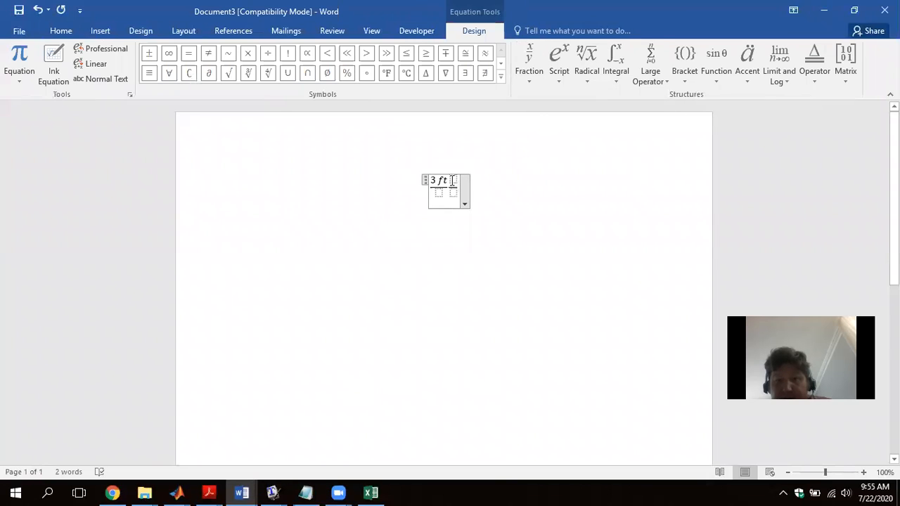
{"action": "left_click", "coordinate": [450, 186]}
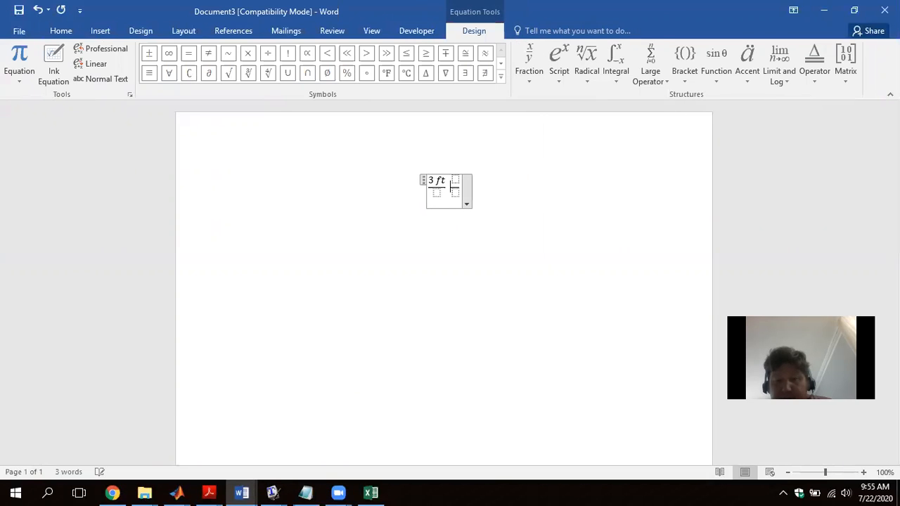
- Fill the second fraction of the equation with 12 in as numerator and 1 ft as denominator
{"action": "key", "text": "Right"}
{"action": "key", "text": "Right"}
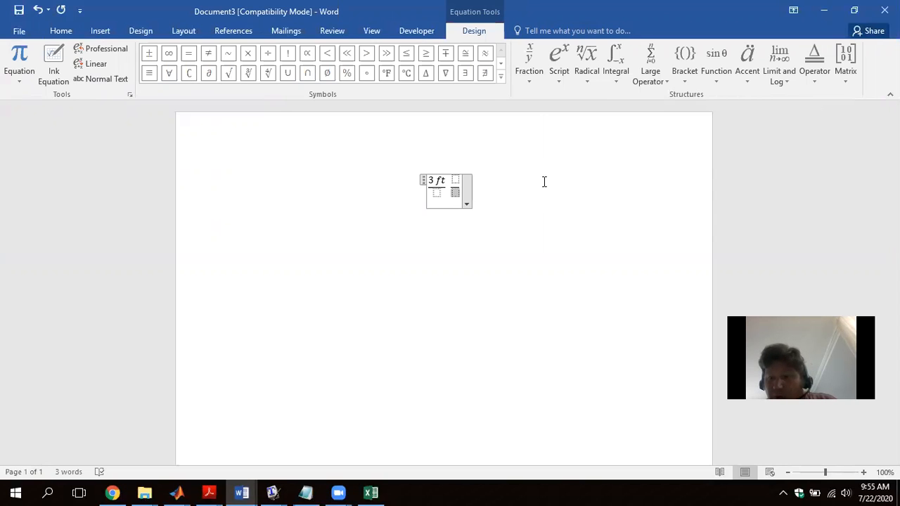
{"action": "type", "text": "1 ft"}
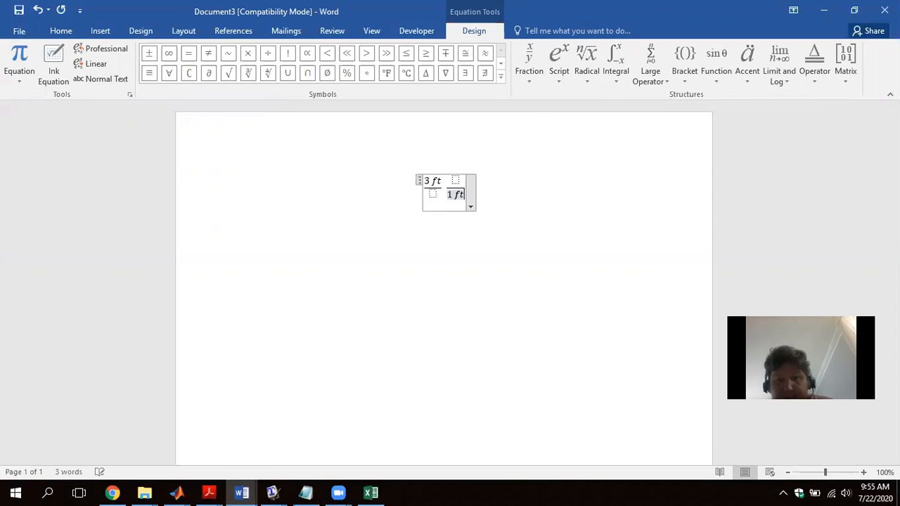
{"action": "left_click", "coordinate": [456, 180]}
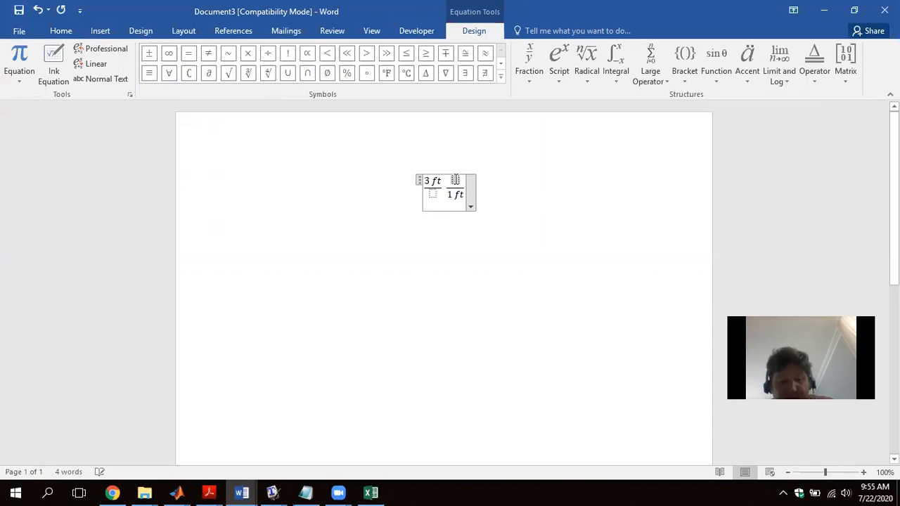
{"action": "type", "text": "12 i"}
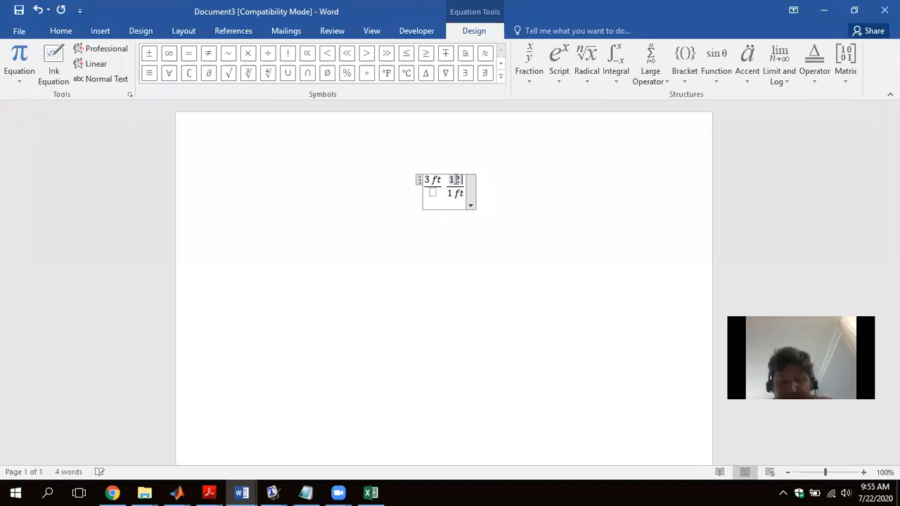
{"action": "type", "text": "n"}
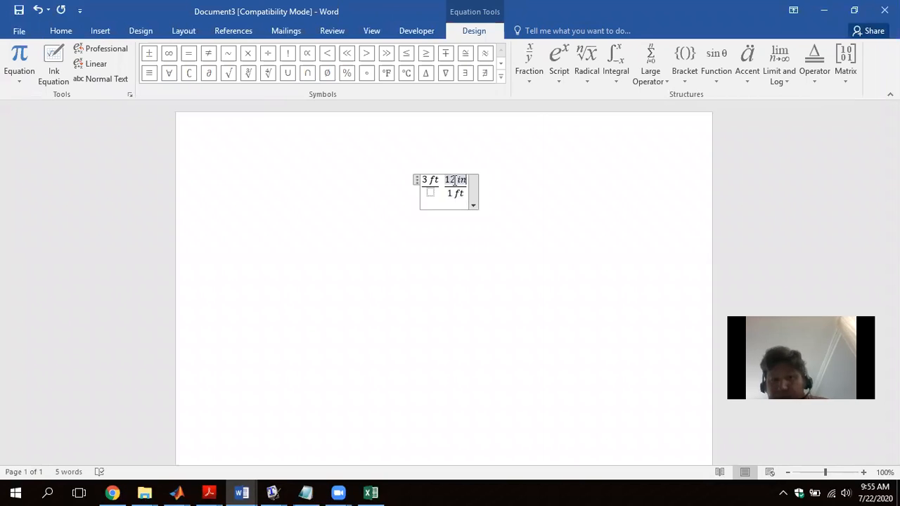
- Change the first fraction's numerator to 1 ft
{"action": "left_click", "coordinate": [426, 180]}
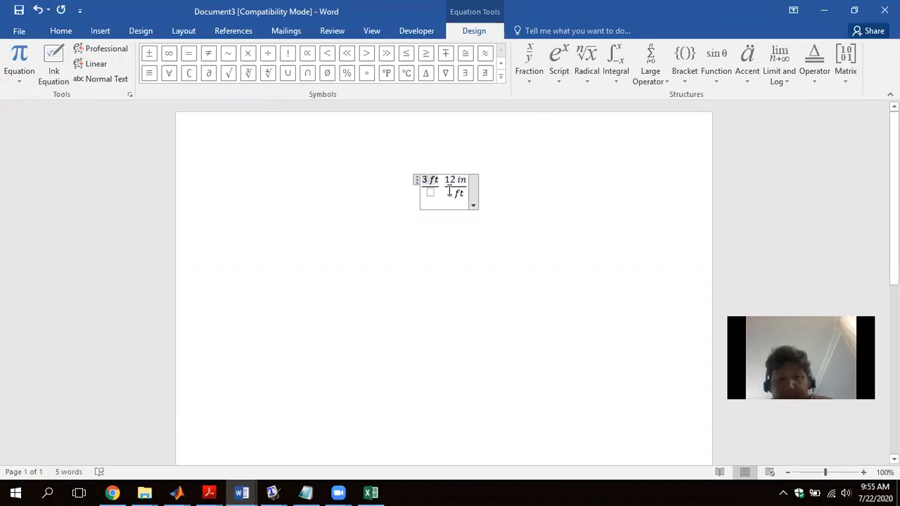
{"action": "key", "text": "BackSpace"}
{"action": "type", "text": "1"}
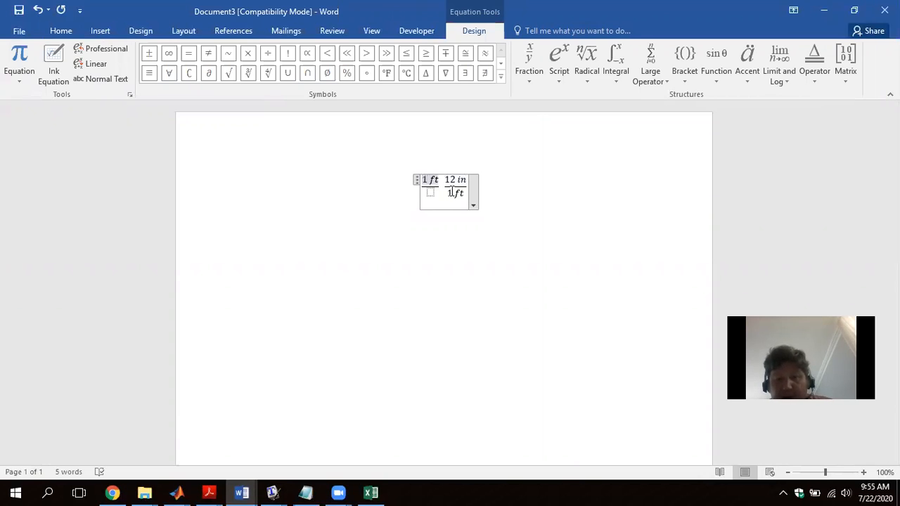
- Duplicate the 12 in over 1 ft fraction at the end of the equation and change the copy's denominator to 1 in
{"action": "left_click_drag", "start_coordinate": [464, 190], "coordinate": [448, 185]}
{"action": "key", "text": "ctrl+c"}
{"action": "key", "text": "Right"}
{"action": "key", "text": "ctrl+v"}
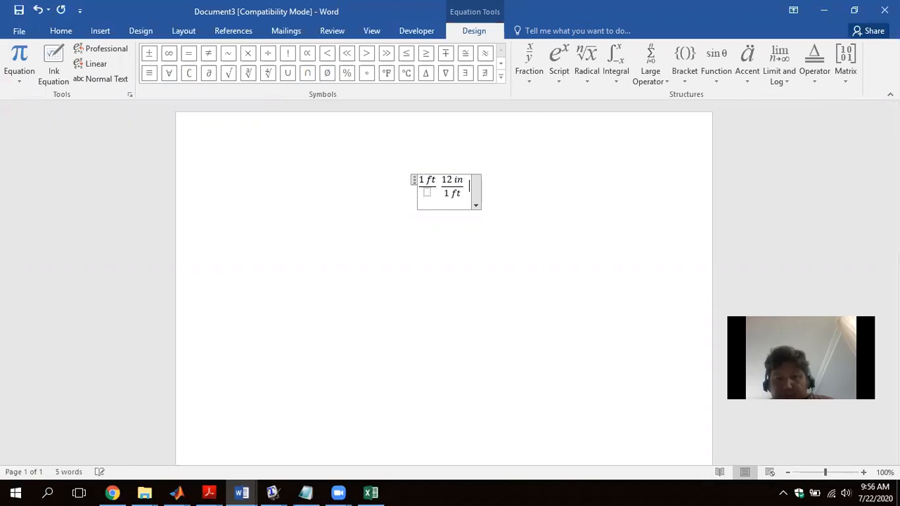
{"action": "left_click", "coordinate": [479, 194]}
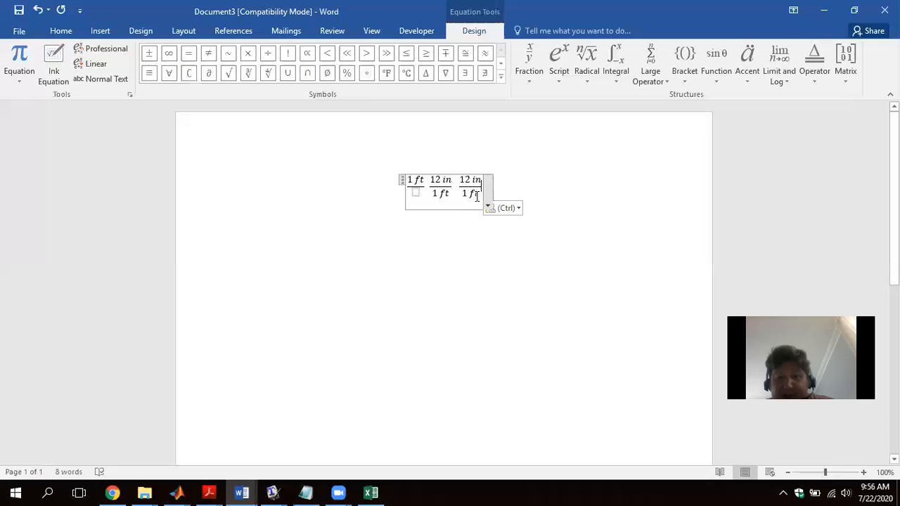
{"action": "key", "text": "BackSpace"}
{"action": "key", "text": "BackSpace"}
{"action": "type", "text": "in"}
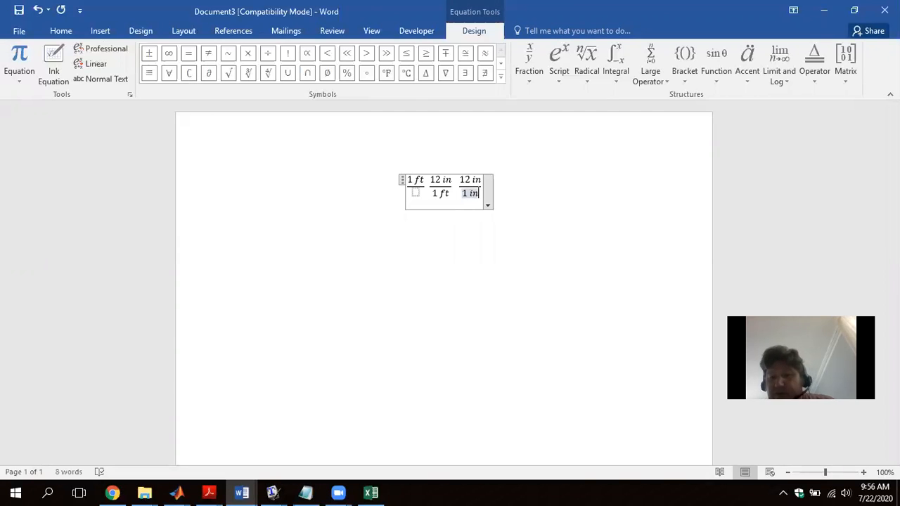
- Change the third fraction's numerator to 2.5 cm
{"action": "key", "text": "Up"}
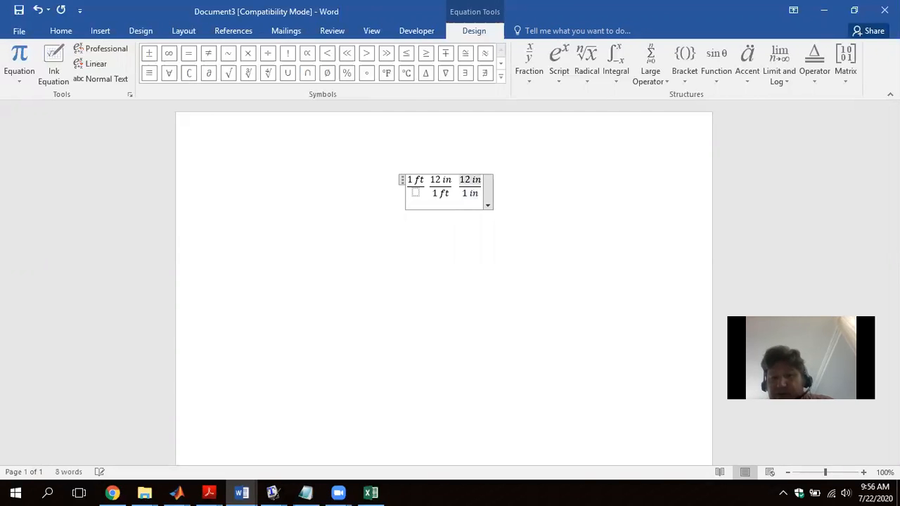
{"action": "key", "text": "BackSpace"}
{"action": "key", "text": "BackSpace"}
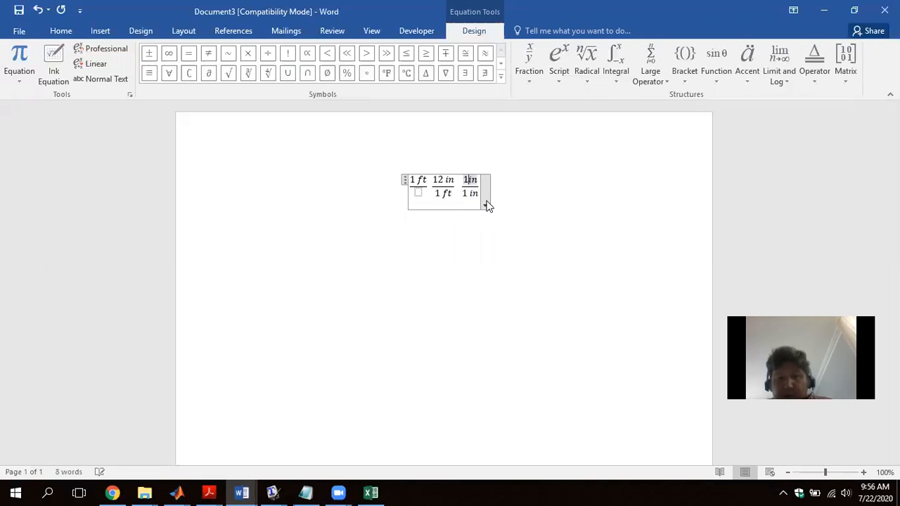
{"action": "type", "text": "2.5"}
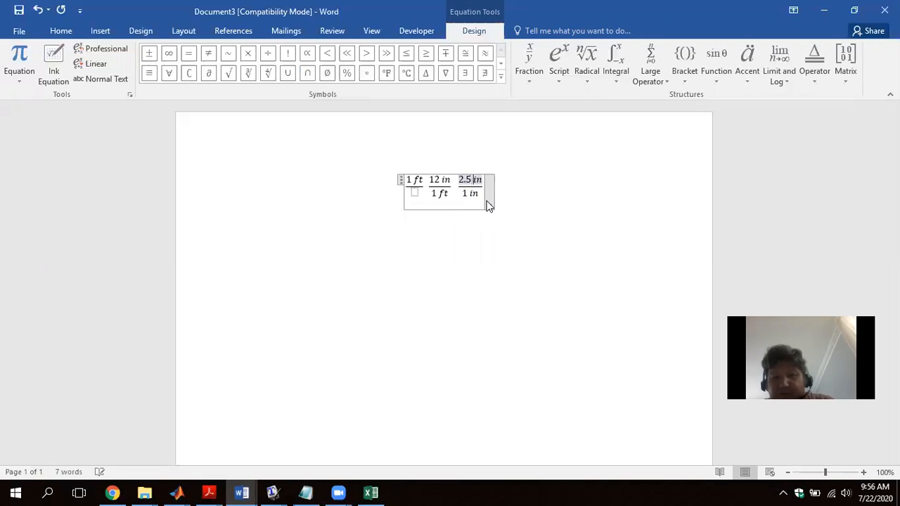
{"action": "key", "text": "Down"}
{"action": "key", "text": "Left"}
{"action": "key", "text": "BackSpace"}
{"action": "key", "text": "BackSpace"}
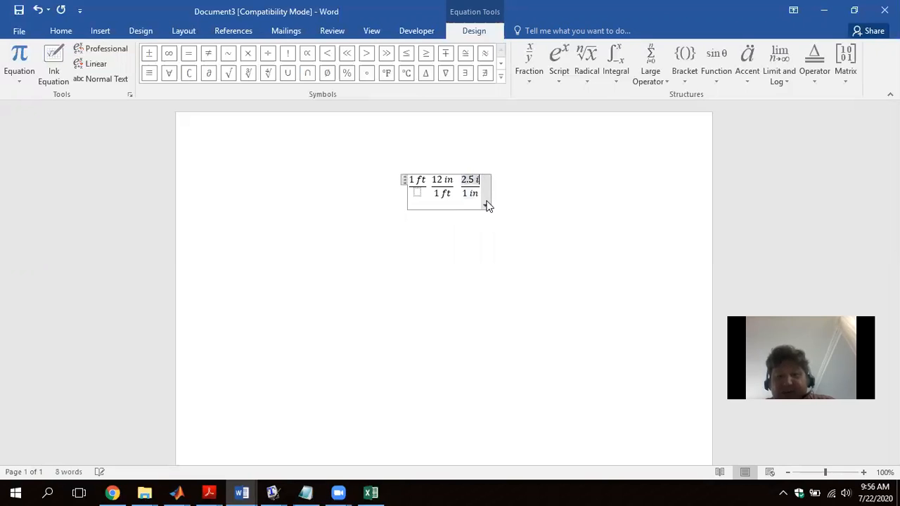
{"action": "type", "text": "cm"}
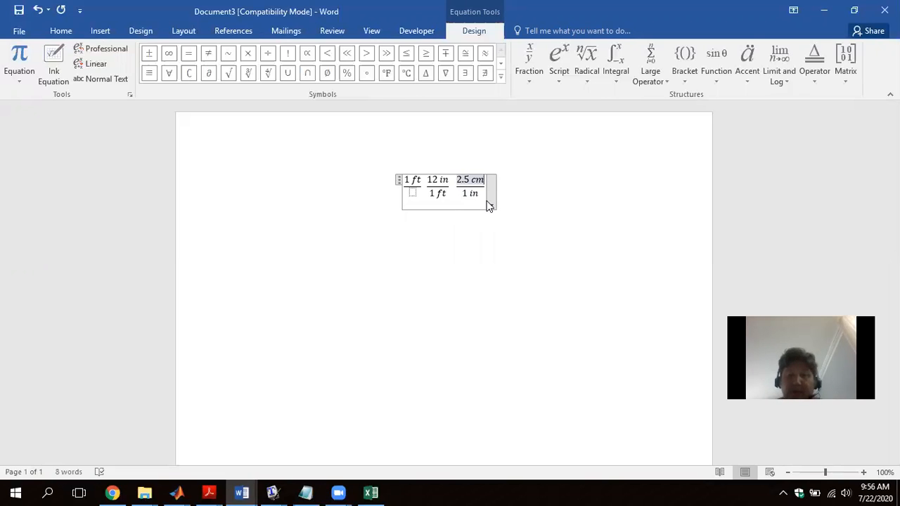
- Duplicate the 2.5 cm over 1 in fraction at the end of the equation and change the copy to 1 m over 100 cm
{"action": "left_click_drag", "start_coordinate": [477, 192], "coordinate": [466, 182]}
{"action": "key", "text": "Right"}
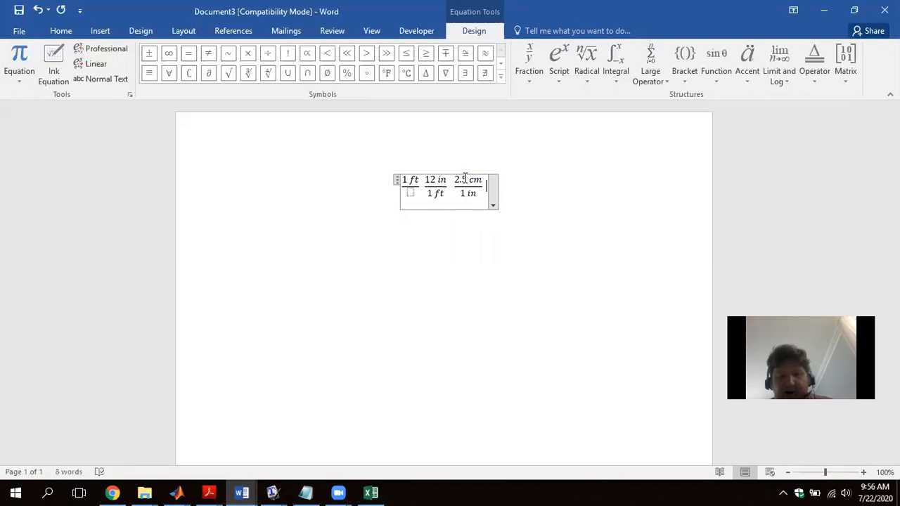
{"action": "key", "text": "ctrl+v"}
{"action": "key", "text": "BackSpace"}
{"action": "key", "text": "BackSpace"}
{"action": "key", "text": "BackSpace"}
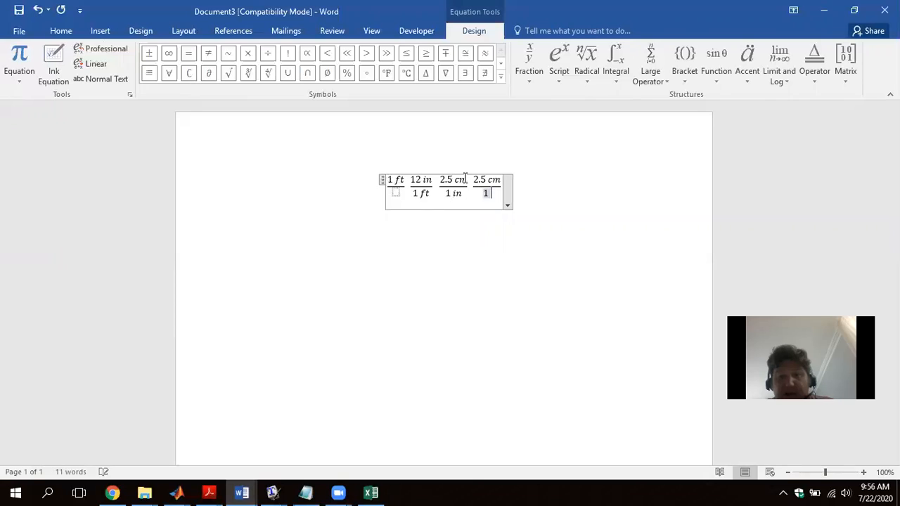
{"action": "type", "text": "00 "}
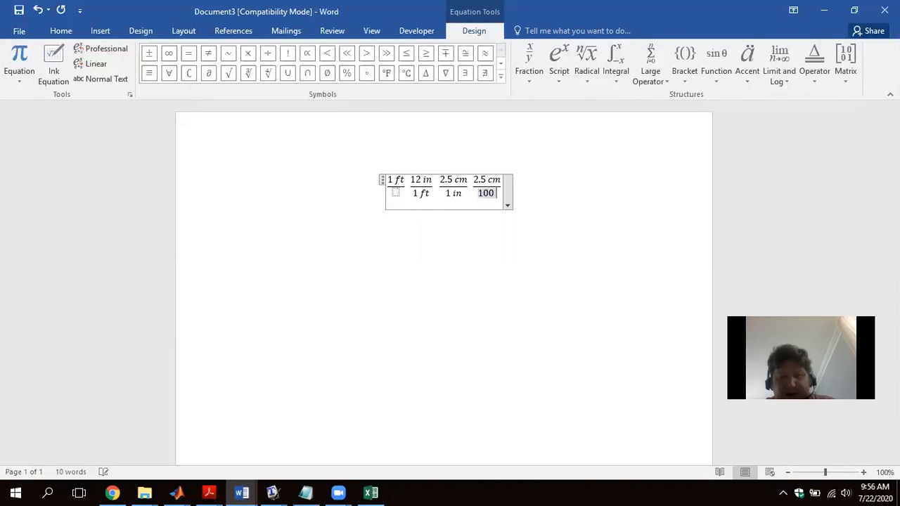
{"action": "type", "text": "cm"}
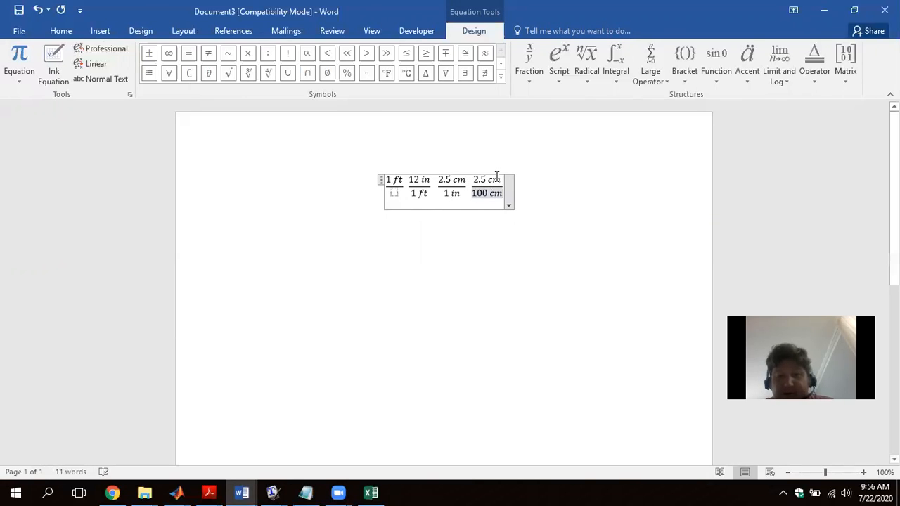
{"action": "left_click_drag", "start_coordinate": [502, 180], "coordinate": [474, 180]}
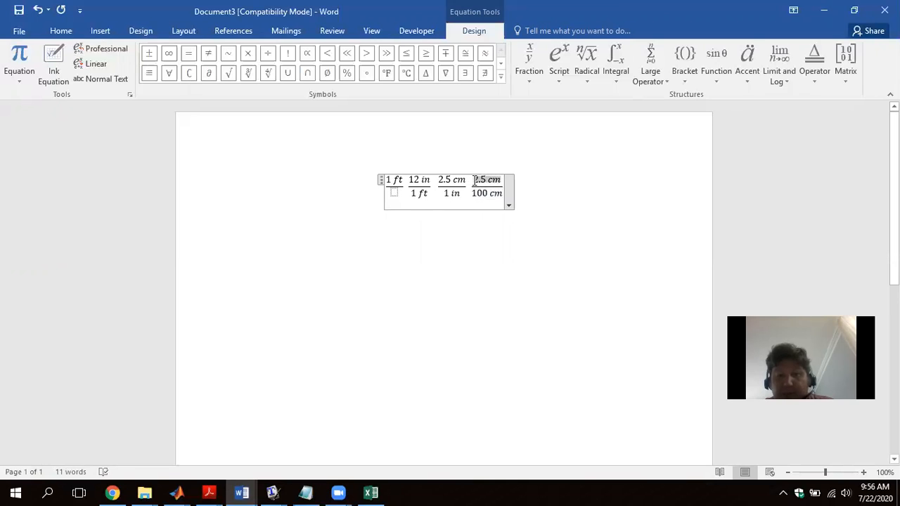
{"action": "type", "text": "1 m"}
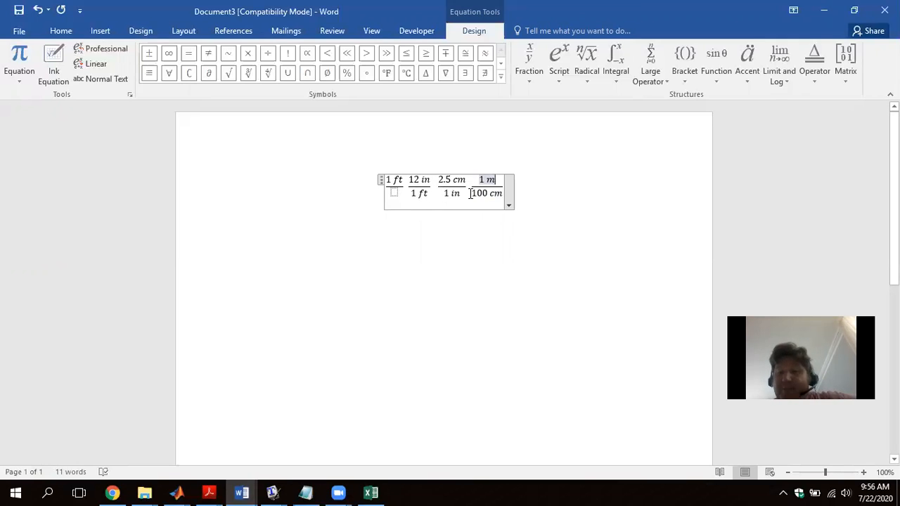
- Switch to the Excel workbook and enter the conversion formula =12*2.5/100*B5 in E5
{"action": "left_click", "coordinate": [826, 10]}
{"action": "left_click", "coordinate": [380, 493]}
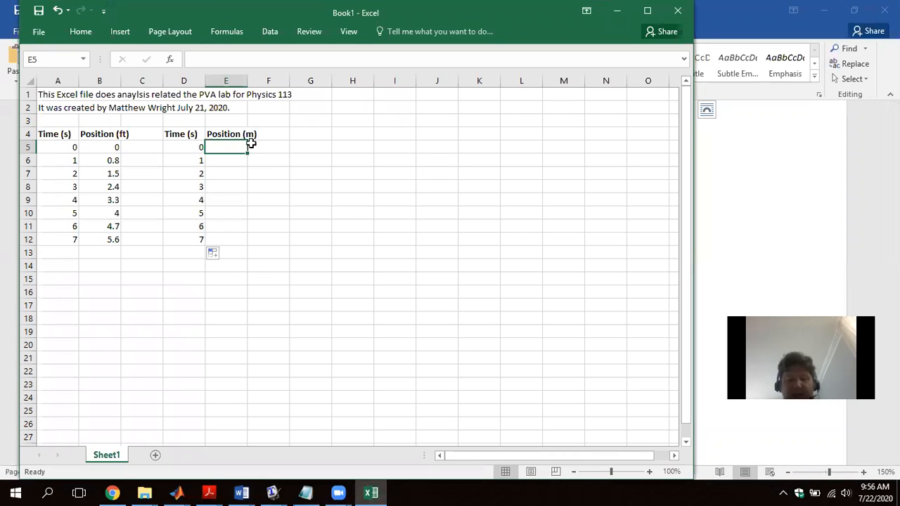
{"action": "type", "text": "=12"}
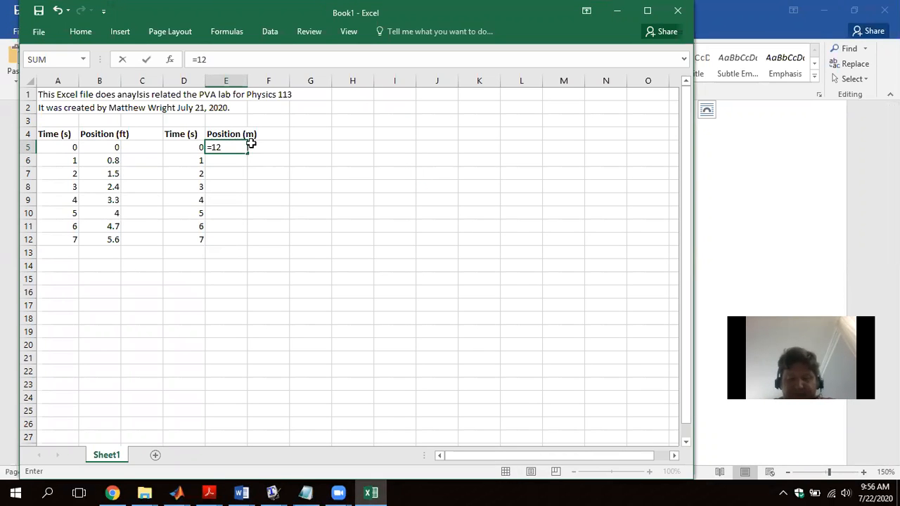
{"action": "type", "text": "*2.5"}
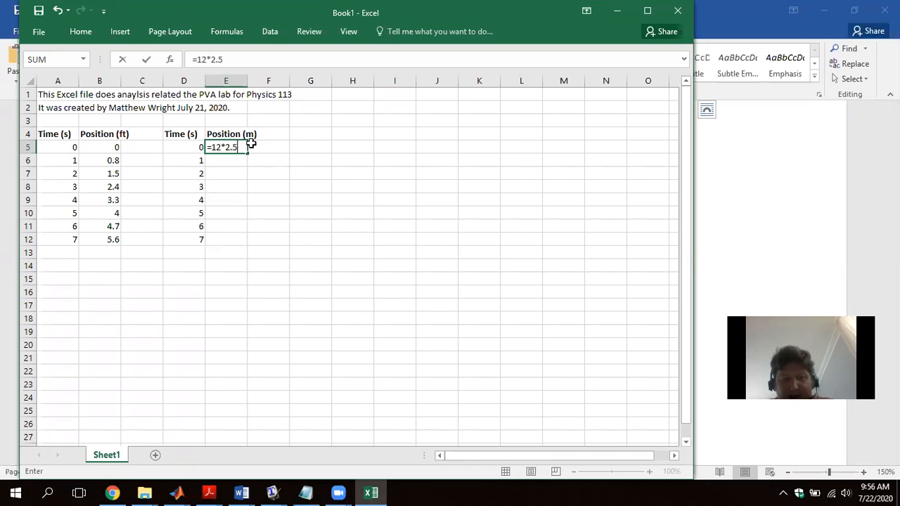
{"action": "type", "text": "/100"}
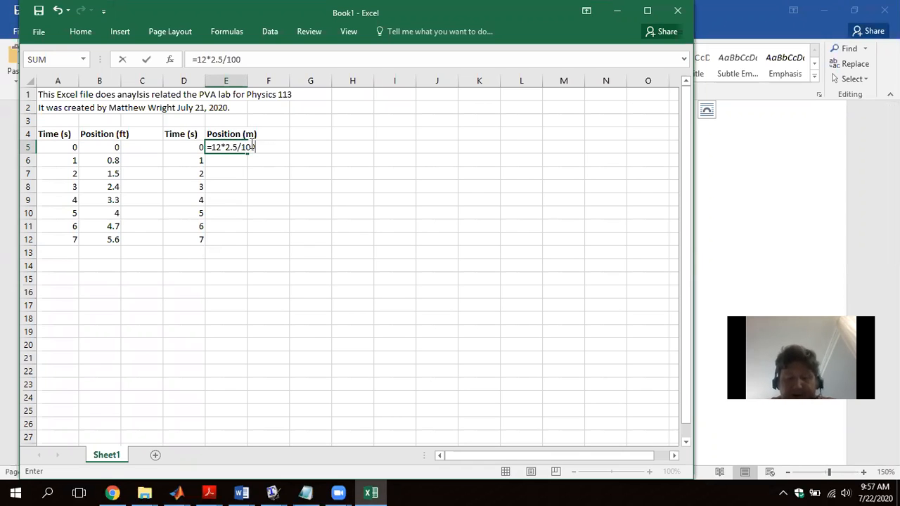
{"action": "type", "text": "*"}
{"action": "left_click", "coordinate": [94, 147]}
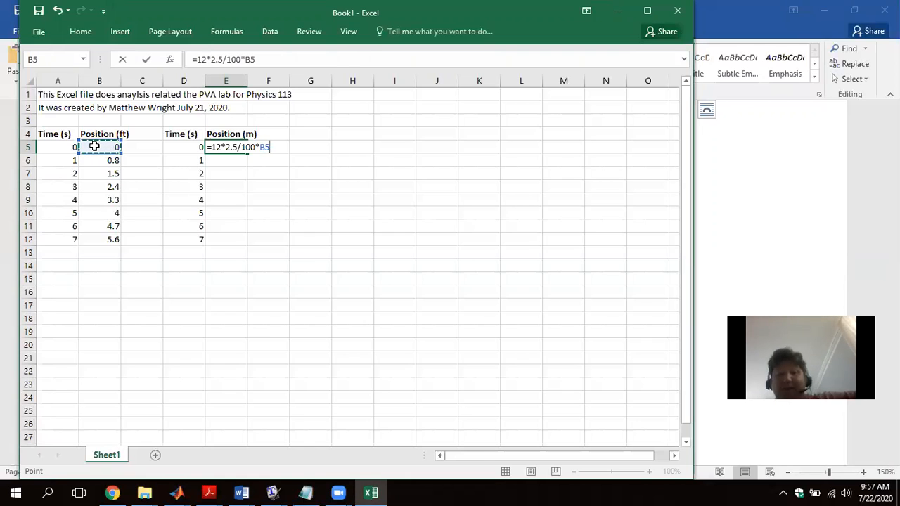
{"action": "key", "text": "Return"}
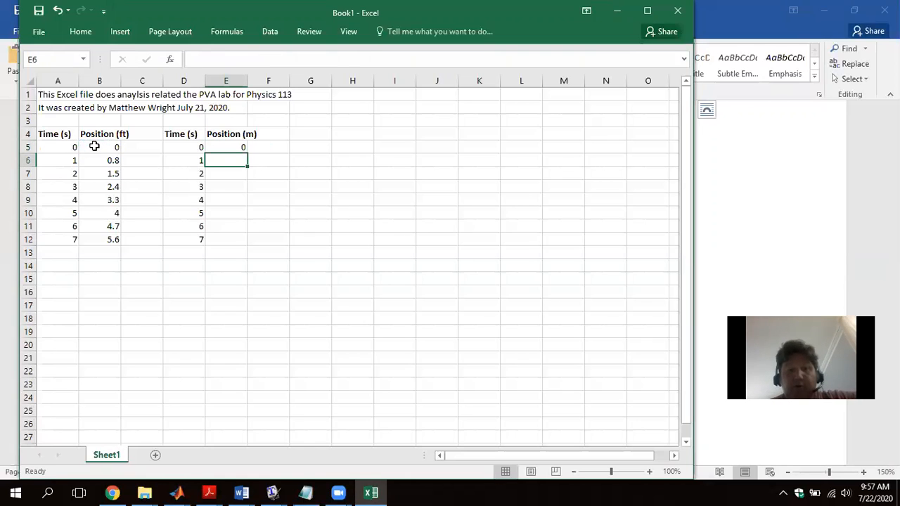
- Fill the conversion formula from E5 down to E12 and deselect the range
{"action": "right_click", "coordinate": [212, 147]}
{"action": "key", "text": "Escape"}
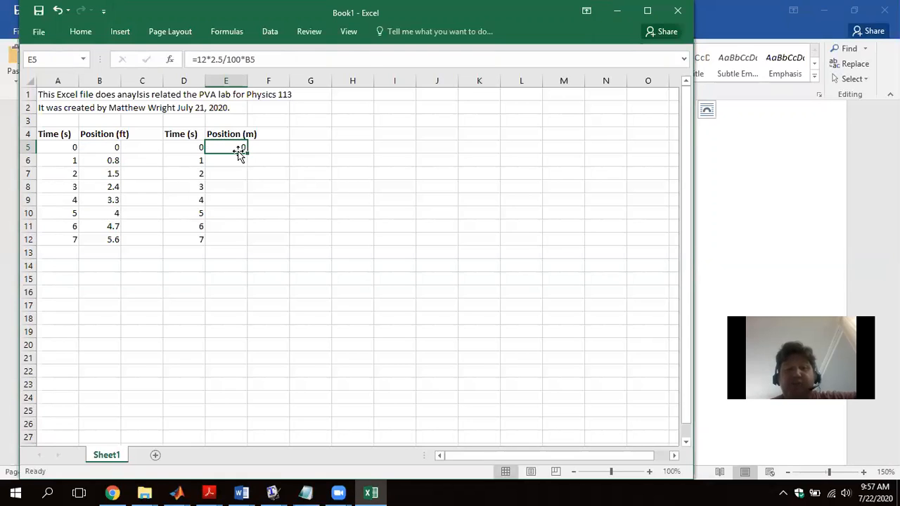
{"action": "left_click_drag", "start_coordinate": [247, 154], "coordinate": [246, 250]}
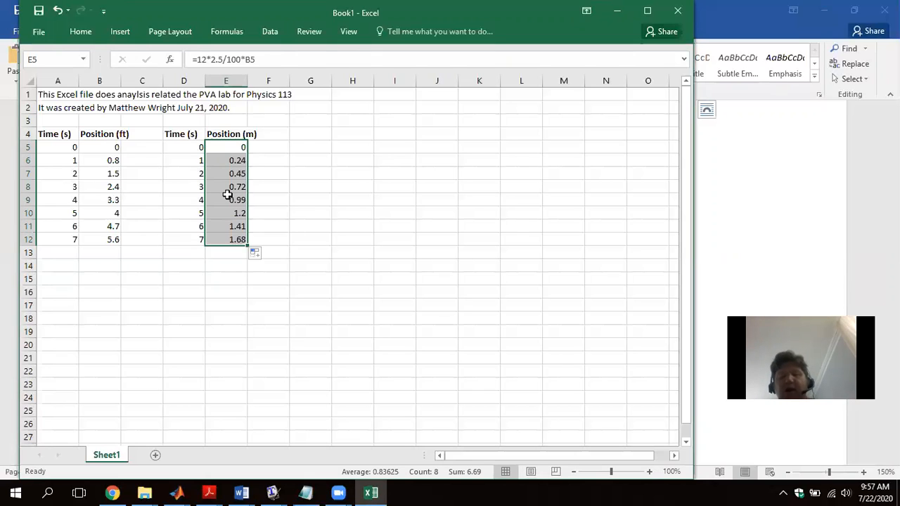
{"action": "left_click", "coordinate": [321, 200]}
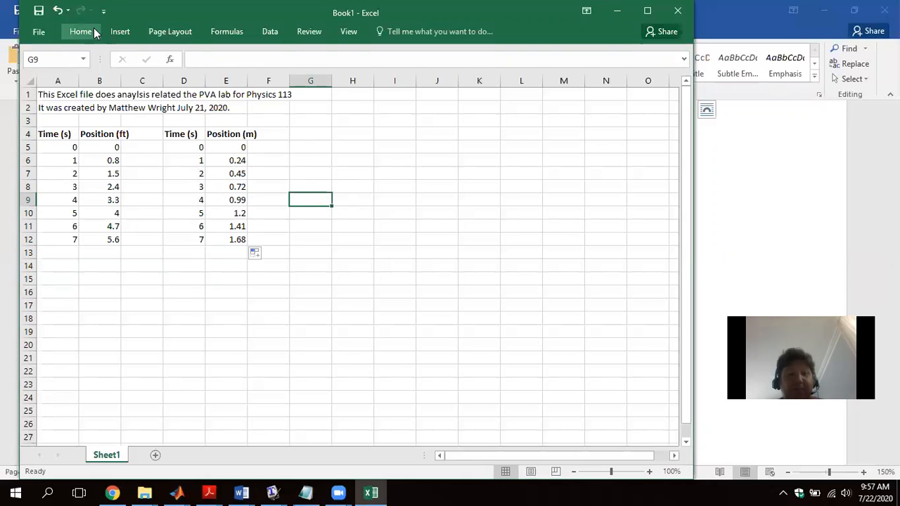
- Insert a markers-only scatter chart of D5:E12 and place it below the data, starting around row 13
{"action": "left_click_drag", "start_coordinate": [185, 146], "coordinate": [234, 239]}
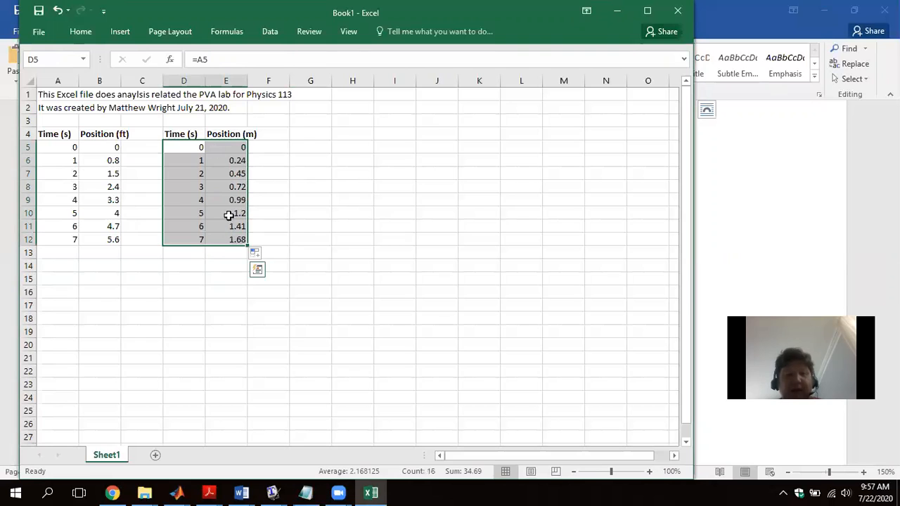
{"action": "left_click", "coordinate": [118, 32]}
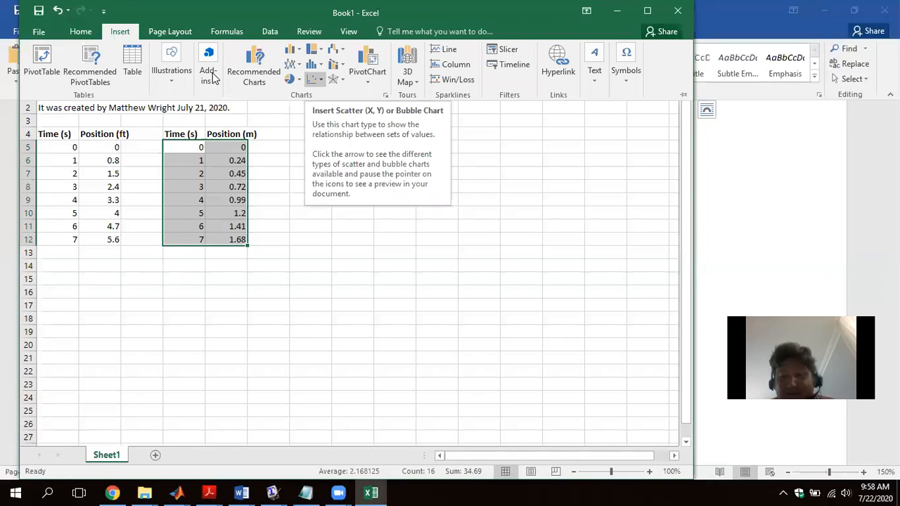
{"action": "left_click", "coordinate": [315, 79]}
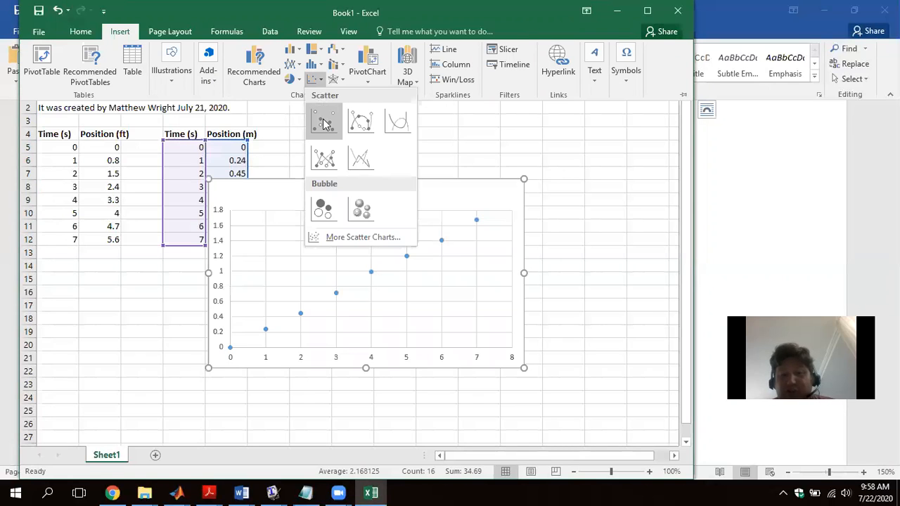
{"action": "left_click", "coordinate": [323, 124]}
{"action": "left_click_drag", "start_coordinate": [420, 194], "coordinate": [308, 270]}
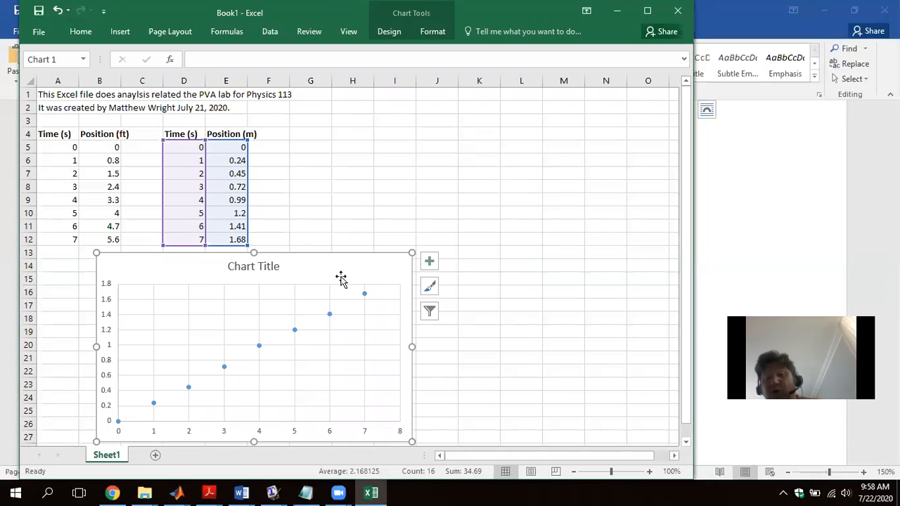
- Replace the scatter chart's placeholder title with "Position vs. Time"
{"action": "double_click", "coordinate": [271, 265]}
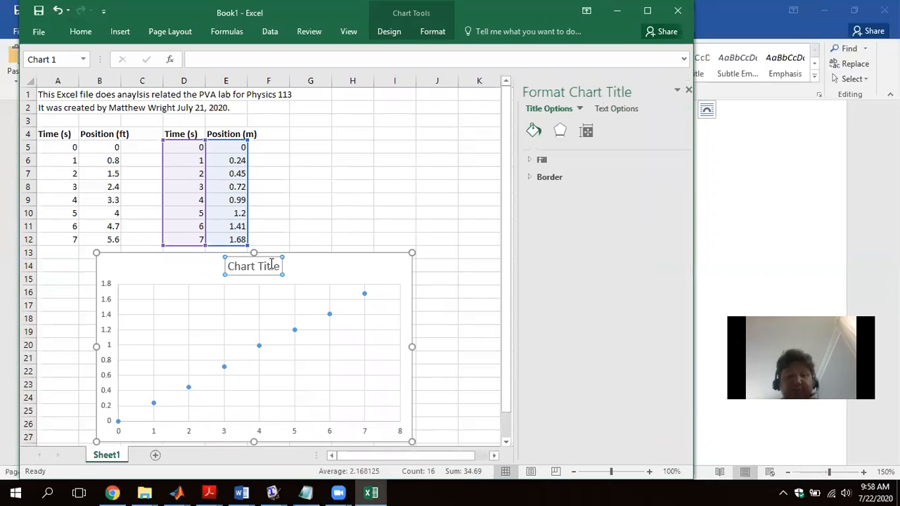
{"action": "double_click", "coordinate": [272, 266]}
{"action": "left_click", "coordinate": [272, 266]}
{"action": "double_click", "coordinate": [272, 266]}
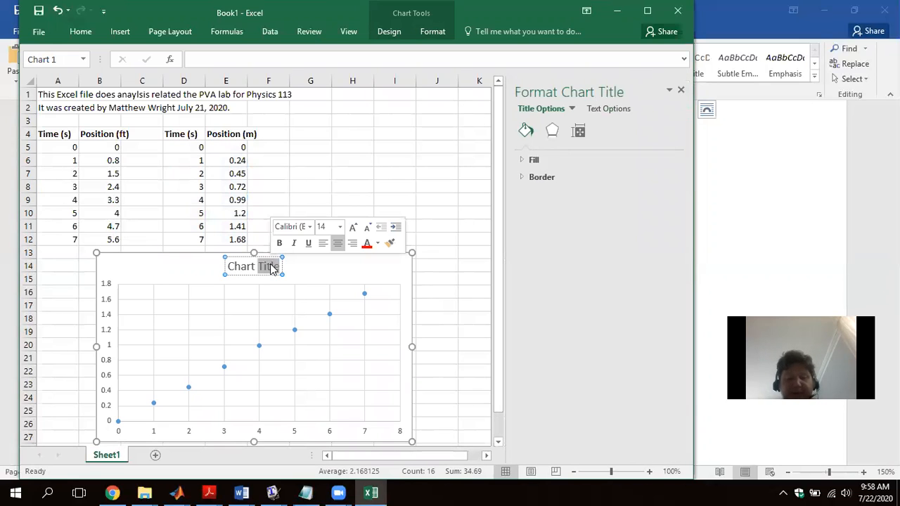
{"action": "triple_click", "coordinate": [273, 267]}
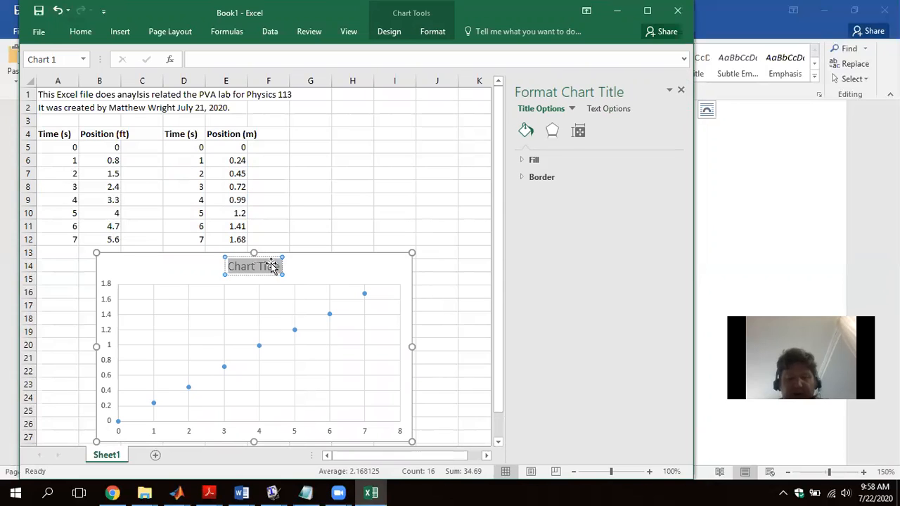
{"action": "type", "text": "Position"}
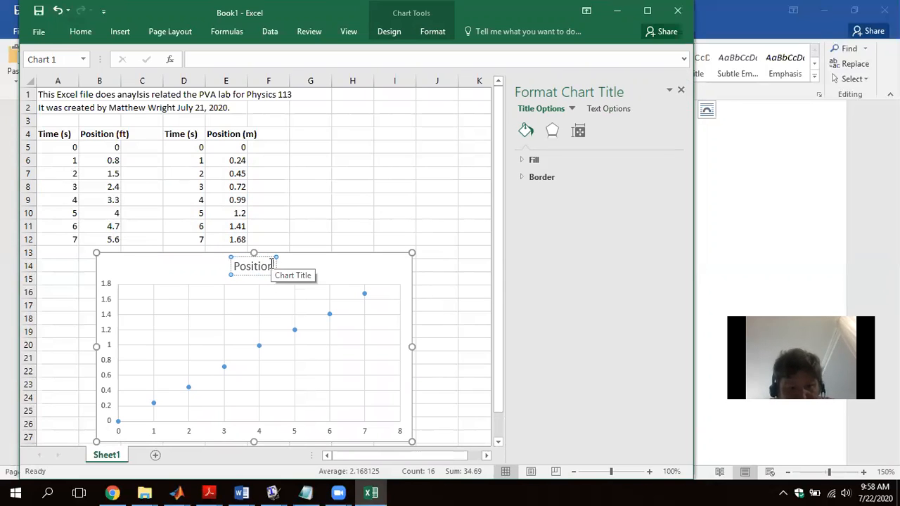
{"action": "type", "text": " vs. Time"}
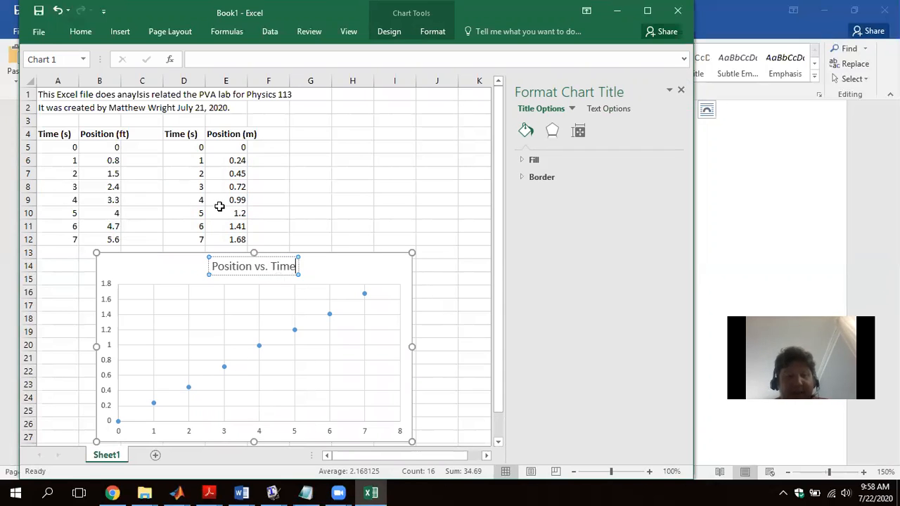
- Add a primary horizontal axis title to the chart and set its text to "Time (s)"
{"action": "left_click", "coordinate": [118, 31]}
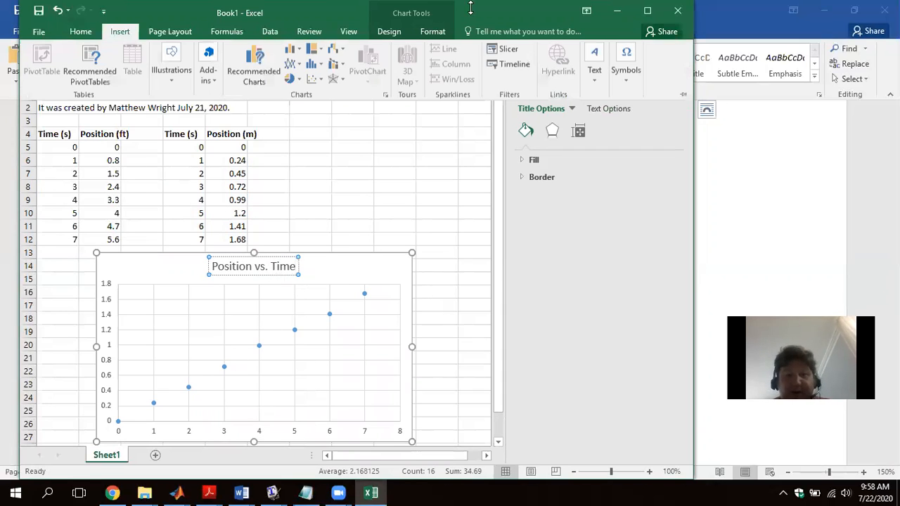
{"action": "left_click", "coordinate": [389, 31]}
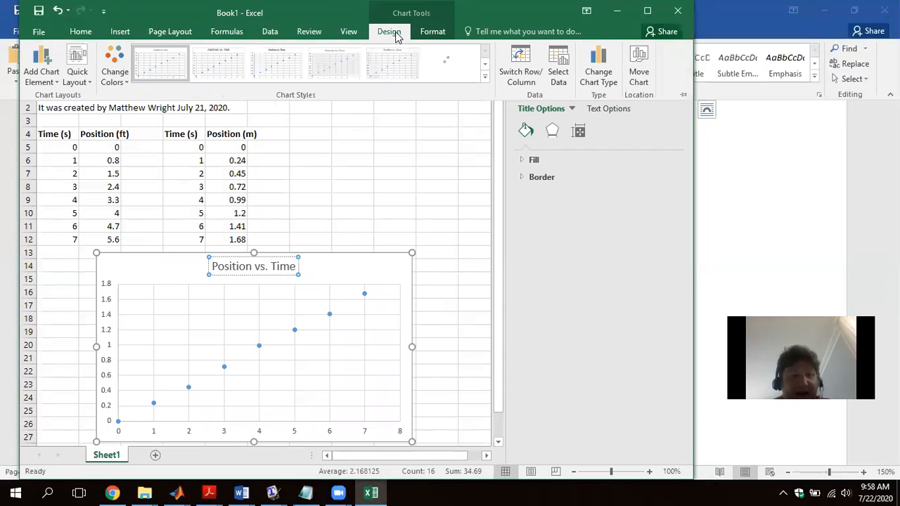
{"action": "left_click", "coordinate": [43, 82]}
{"action": "mouse_move", "coordinate": [46, 102]}
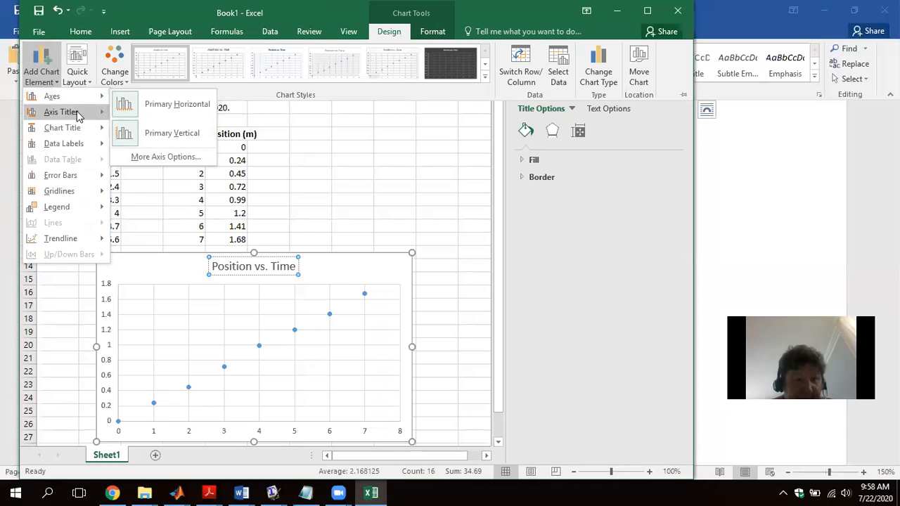
{"action": "mouse_move", "coordinate": [77, 113]}
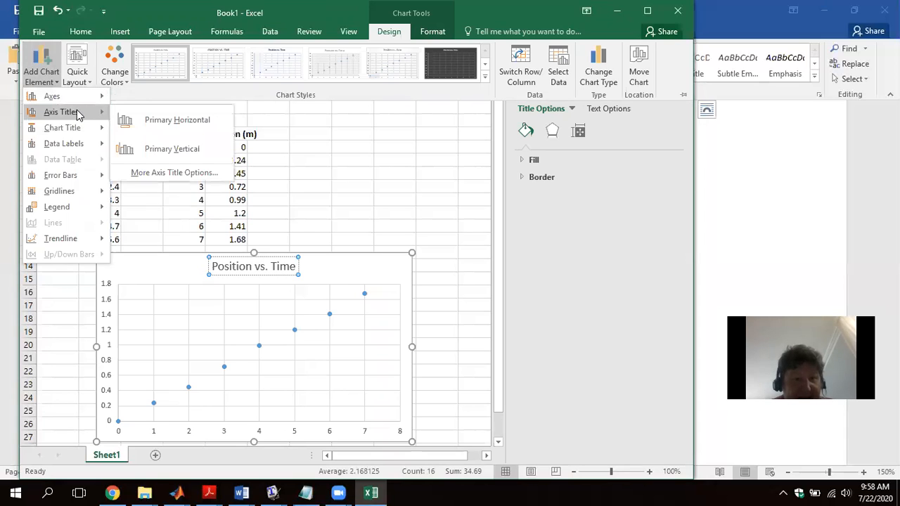
{"action": "left_click", "coordinate": [150, 129]}
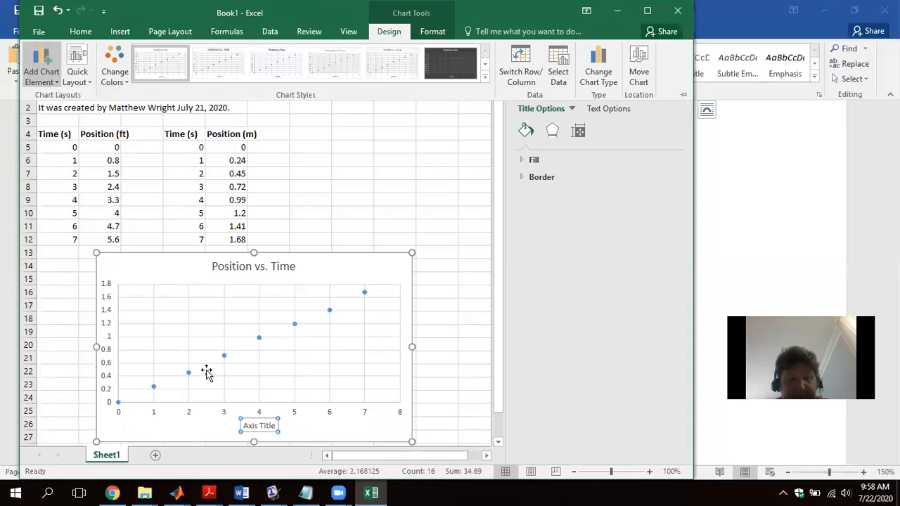
{"action": "left_click", "coordinate": [255, 427]}
{"action": "key", "text": "Delete"}
{"action": "key", "text": "Delete"}
{"action": "key", "text": "Delete"}
{"action": "key", "text": "Delete"}
{"action": "key", "text": "Delete"}
{"action": "key", "text": "Delete"}
{"action": "key", "text": "Delete"}
{"action": "key", "text": "Delete"}
{"action": "key", "text": "BackSpace"}
{"action": "key", "text": "BackSpace"}
{"action": "type", "text": "Time"}
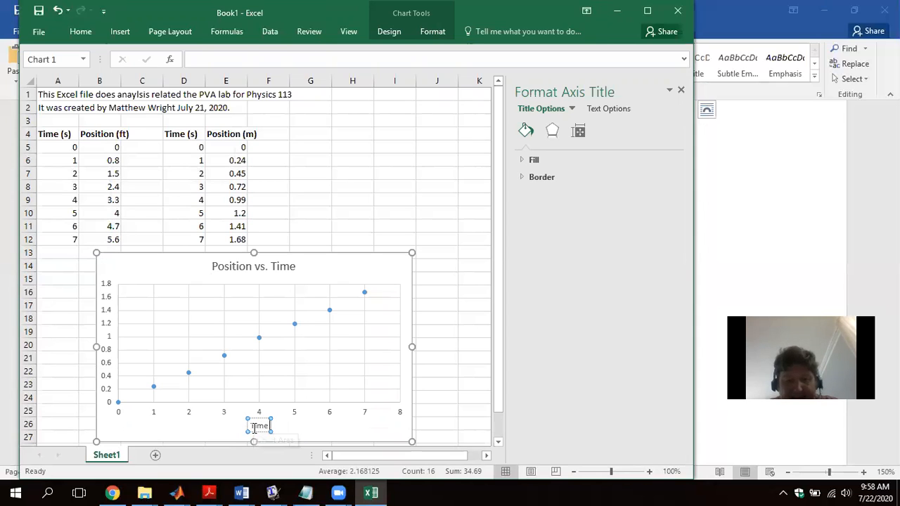
{"action": "type", "text": " (s)"}
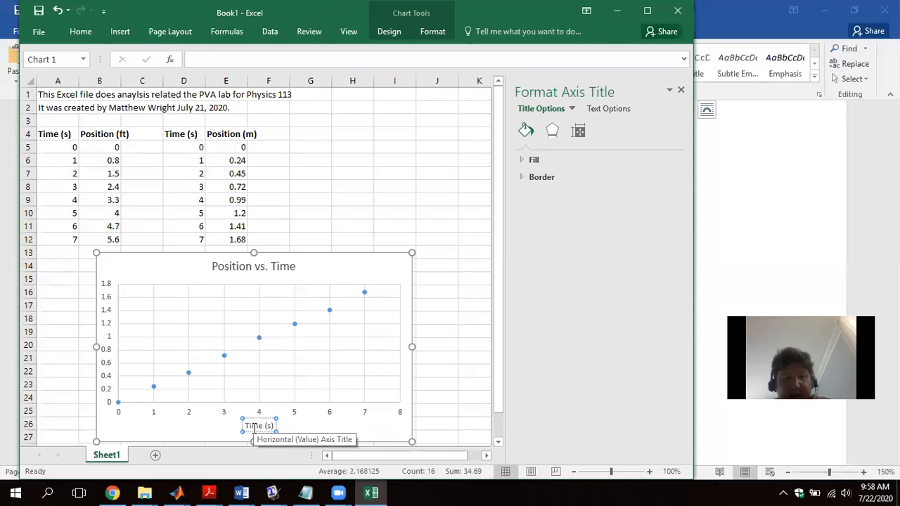
{"action": "left_click", "coordinate": [176, 273]}
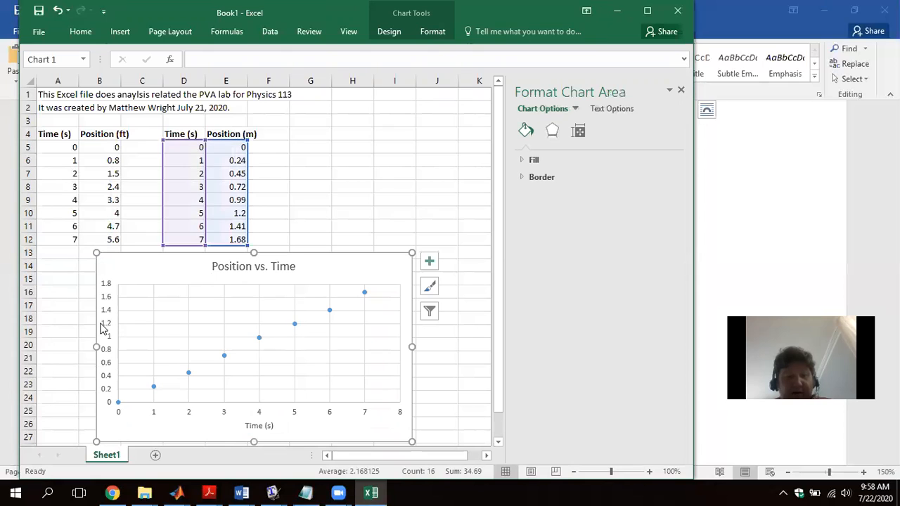
- Add a primary vertical axis title to the chart and set its text to "Position (m)"
{"action": "left_click", "coordinate": [389, 31]}
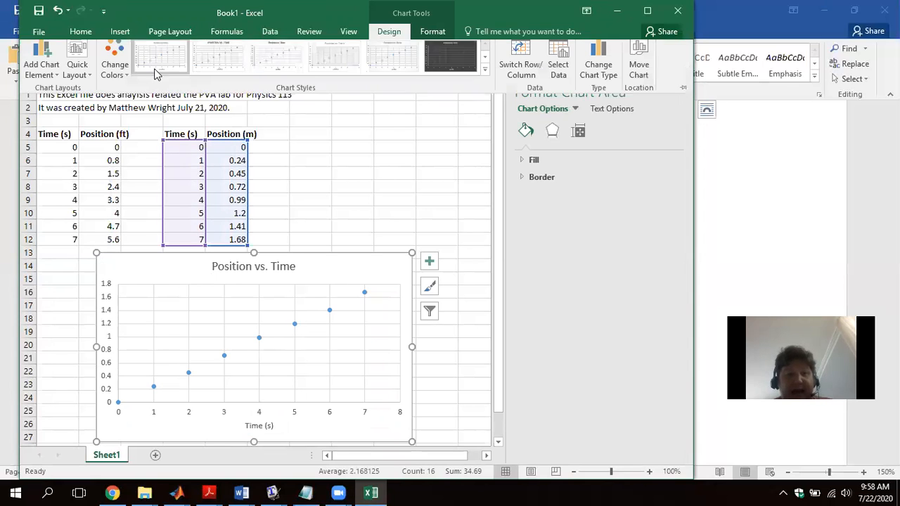
{"action": "left_click", "coordinate": [40, 63]}
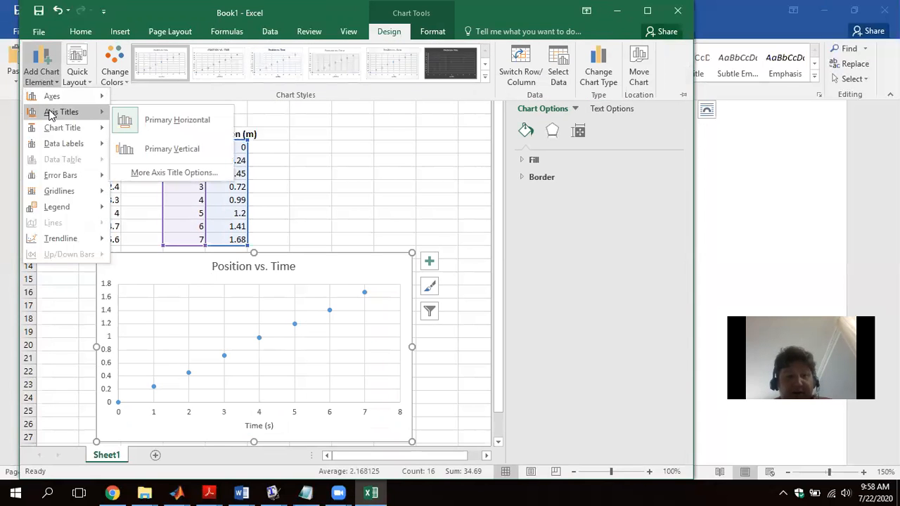
{"action": "left_click", "coordinate": [130, 148]}
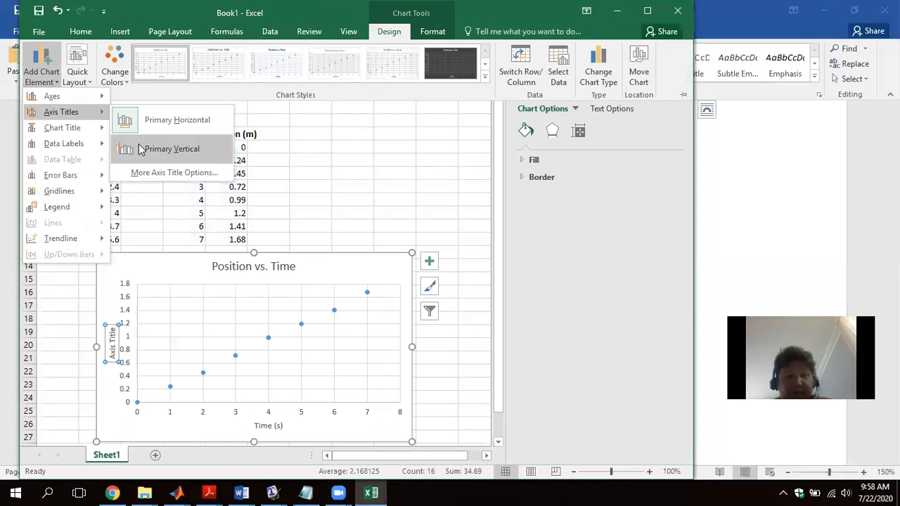
{"action": "triple_click", "coordinate": [116, 345]}
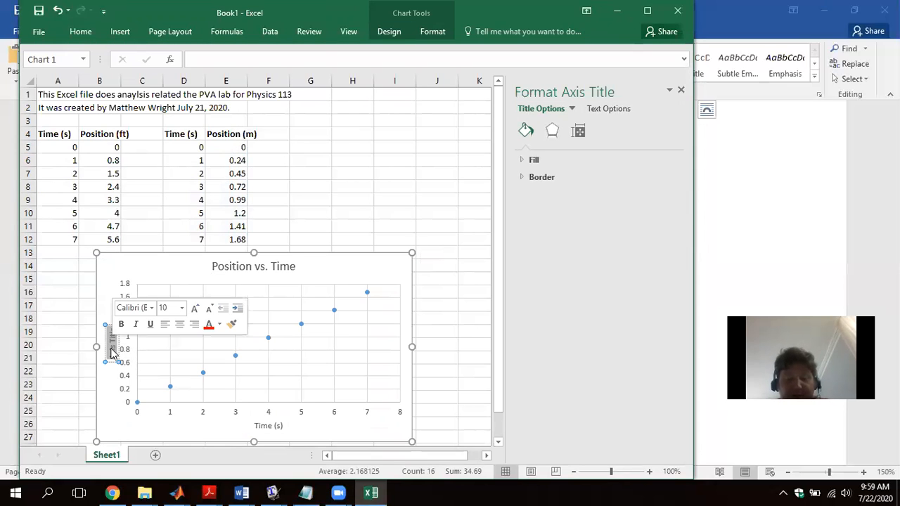
{"action": "type", "text": "Position"}
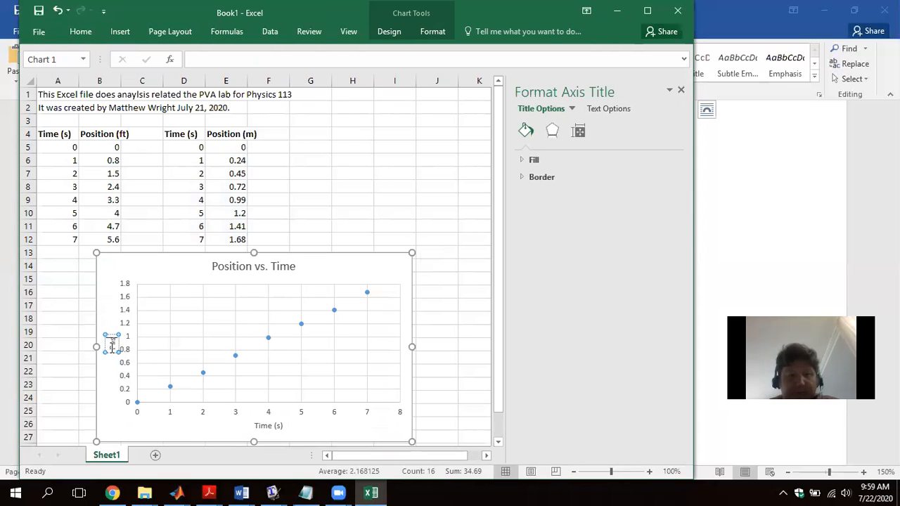
{"action": "type", "text": " (m"}
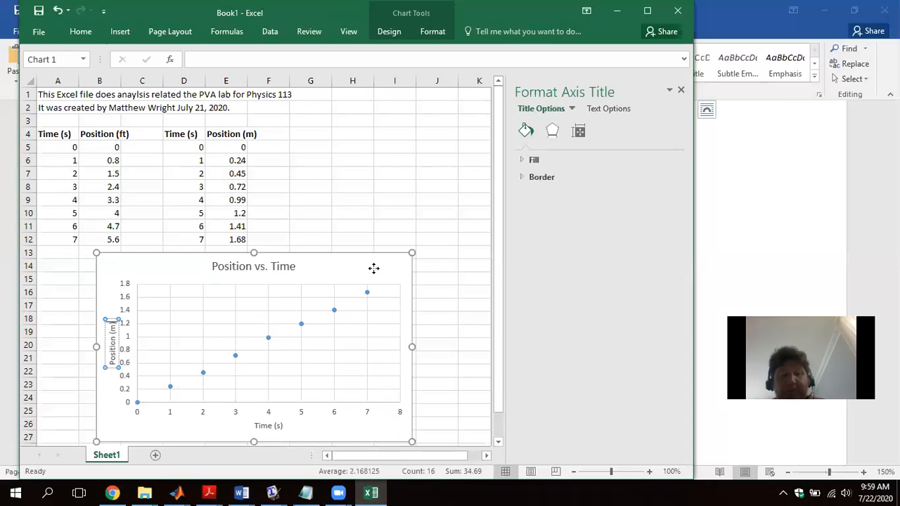
{"action": "left_click", "coordinate": [374, 271]}
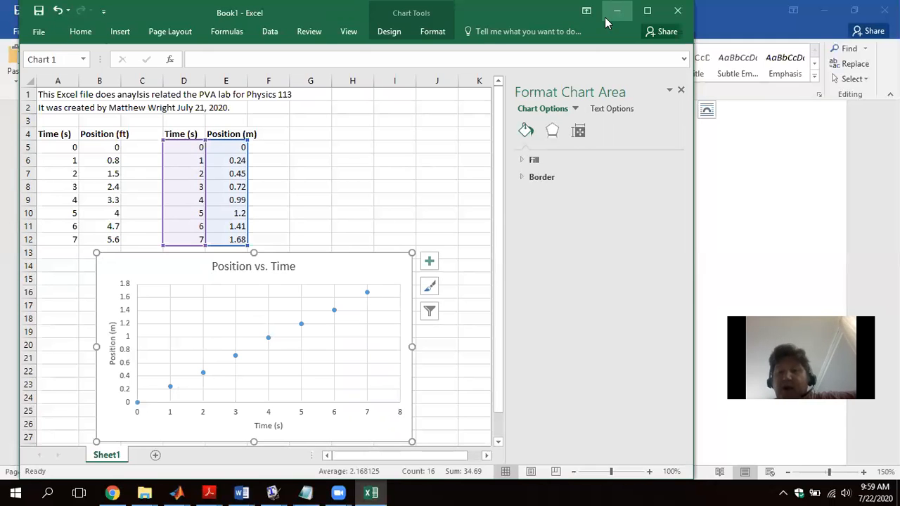
- Maximize the workbook window and dismiss the chart area formatting options
{"action": "left_click", "coordinate": [647, 11]}
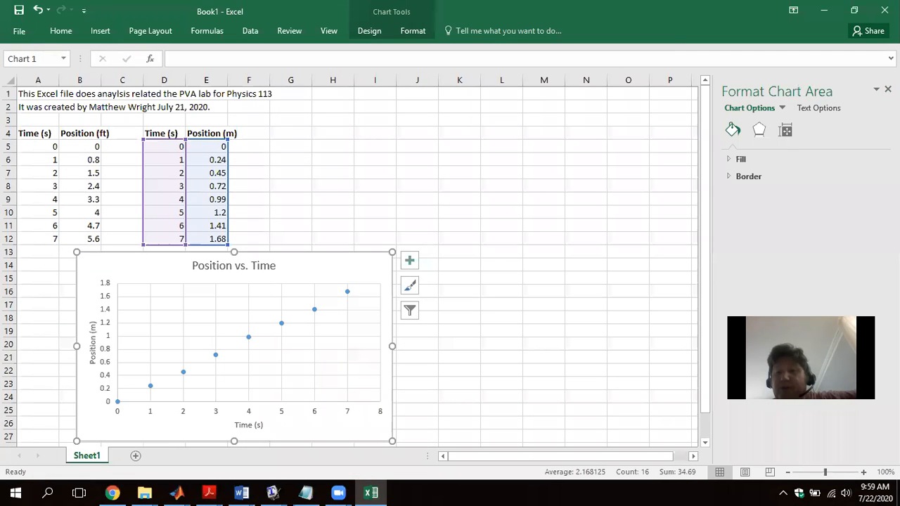
{"action": "left_click", "coordinate": [889, 89]}
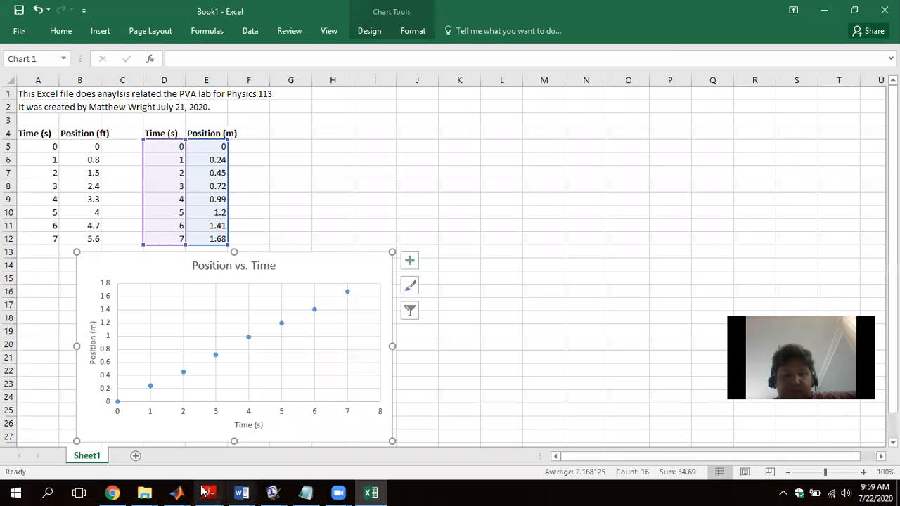
{"action": "left_click", "coordinate": [344, 492]}
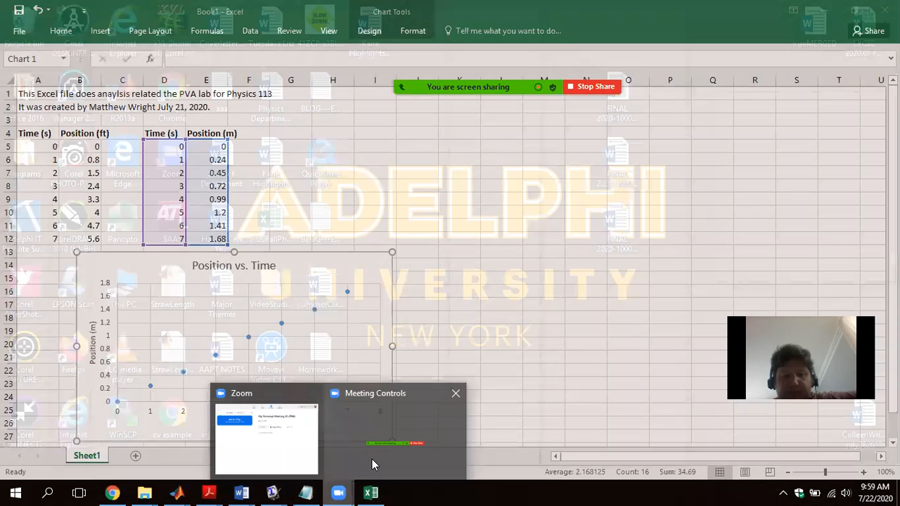
{"action": "left_click", "coordinate": [372, 460]}
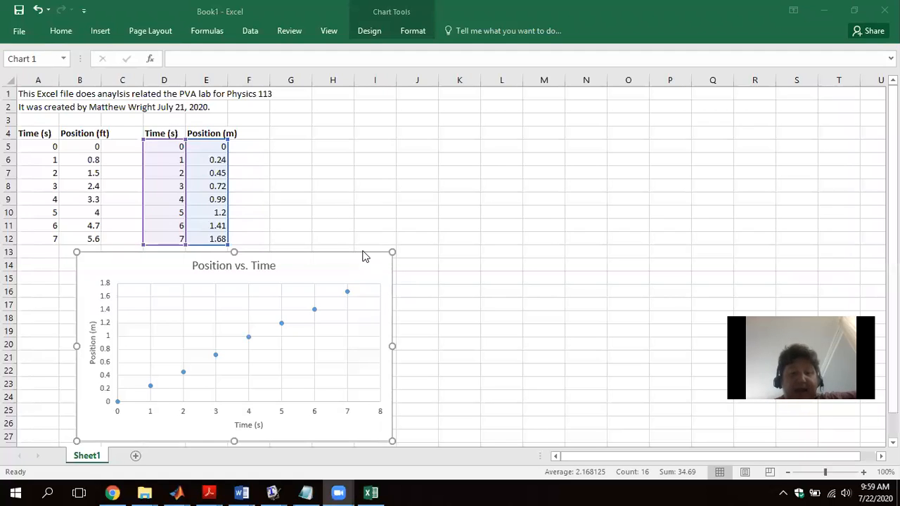
- Add a linear trendline to the position data series in the chart
{"action": "right_click", "coordinate": [282, 325]}
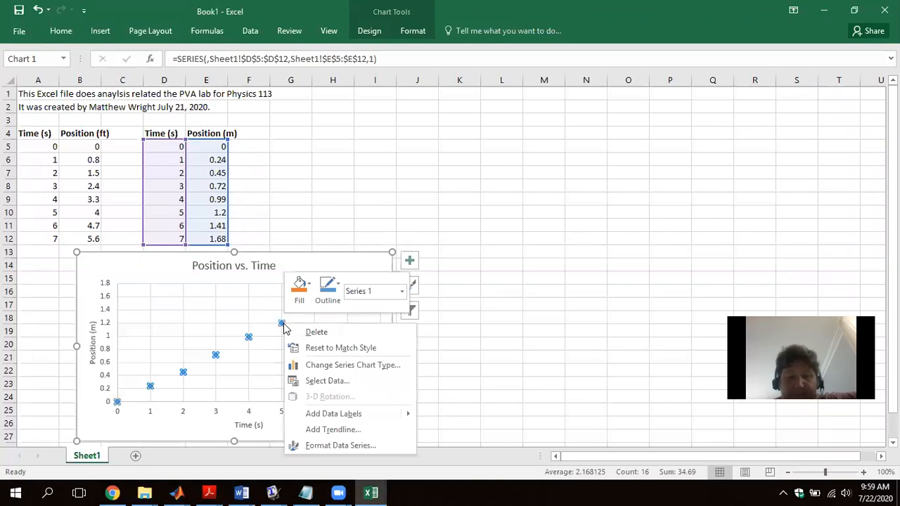
{"action": "left_click", "coordinate": [316, 430]}
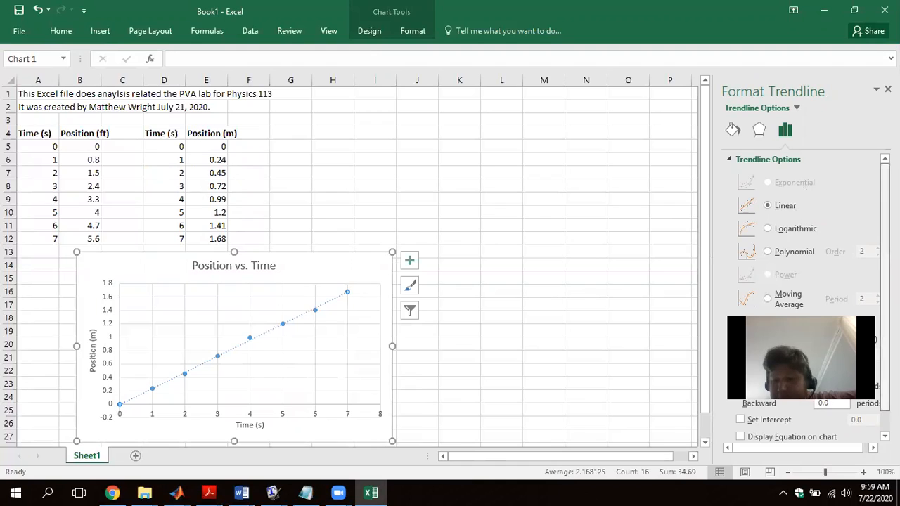
- Display the linear trendline's equation on the chart and hide it again
{"action": "scroll", "coordinate": [802, 281], "scroll_direction": "down", "scroll_amount": 1}
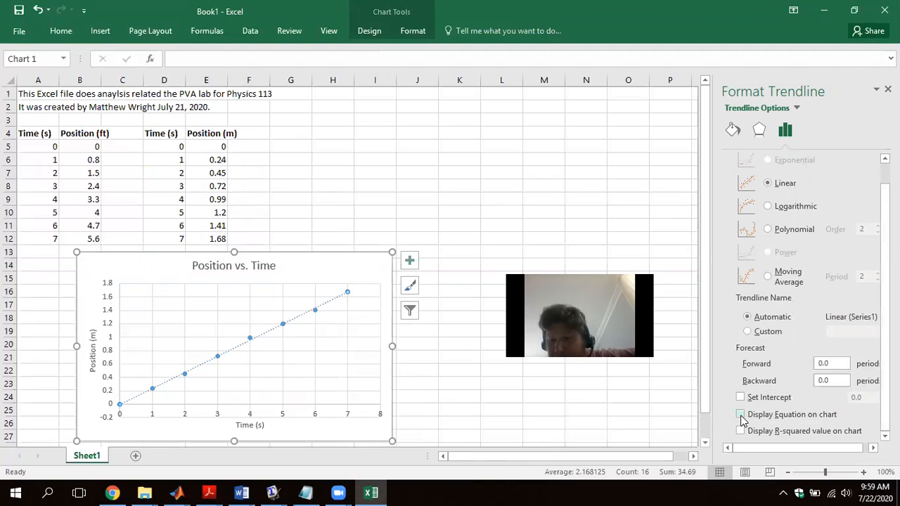
{"action": "left_click", "coordinate": [740, 415]}
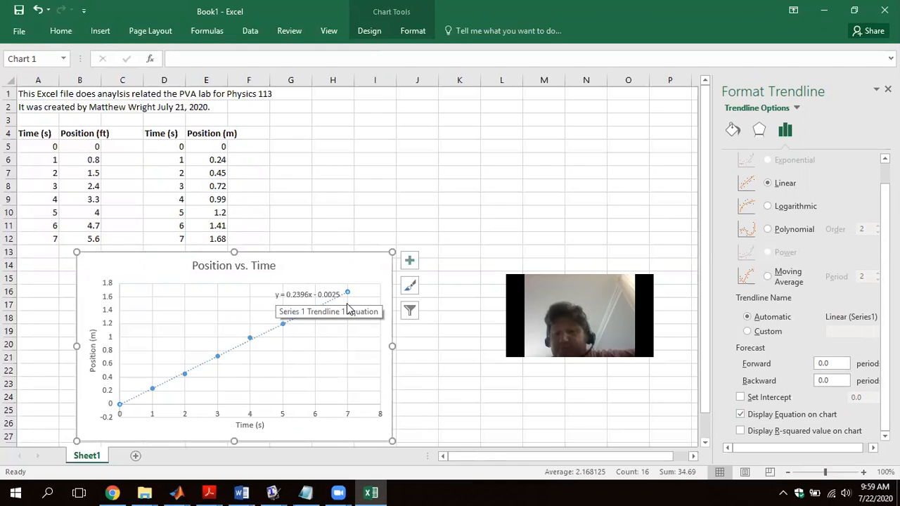
{"action": "left_click", "coordinate": [741, 415]}
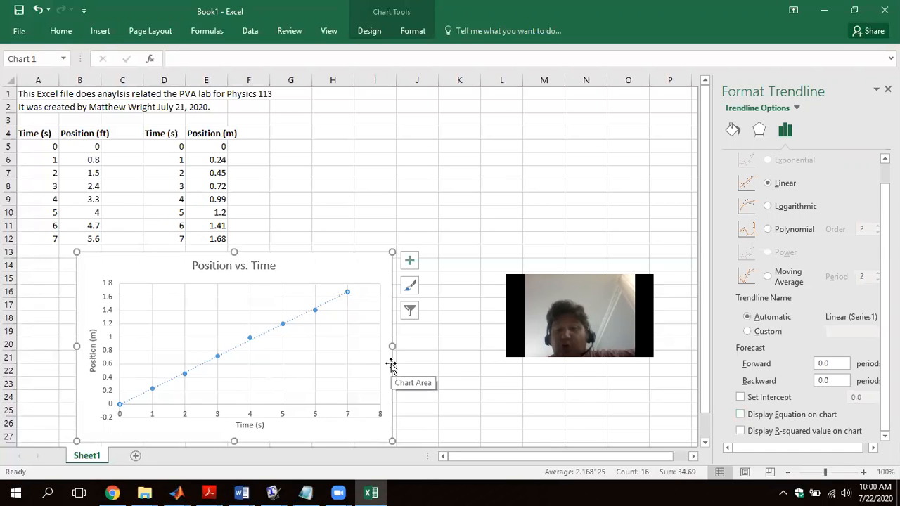
- Try the single-cell formula =LINEST(E5:E12,D5:D12,TRUE,TRUE) in K19, and clear the cell again
{"action": "left_click", "coordinate": [342, 265]}
{"action": "left_click", "coordinate": [456, 362]}
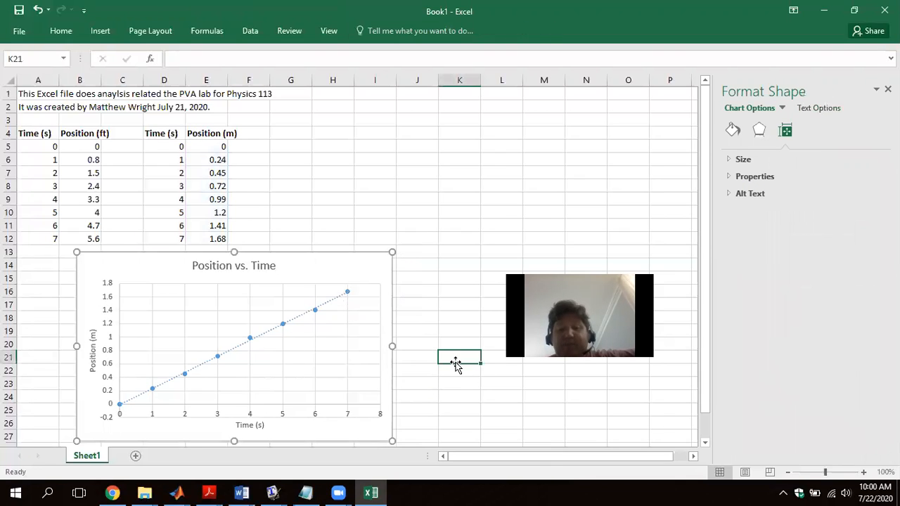
{"action": "left_click", "coordinate": [448, 331]}
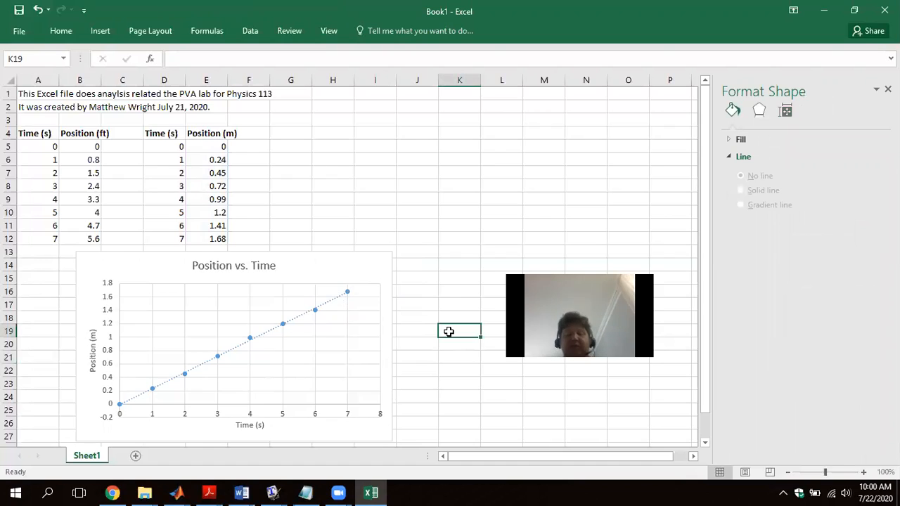
{"action": "type", "text": "=linest"}
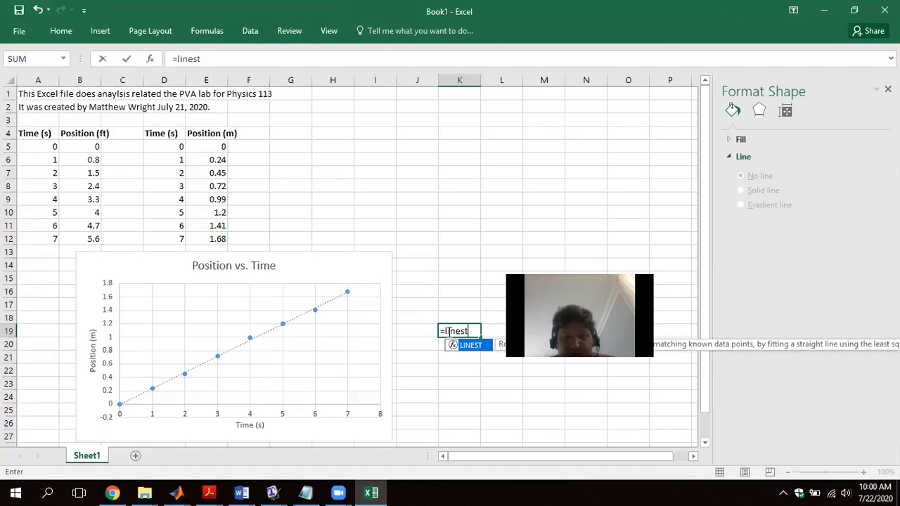
{"action": "type", "text": "("}
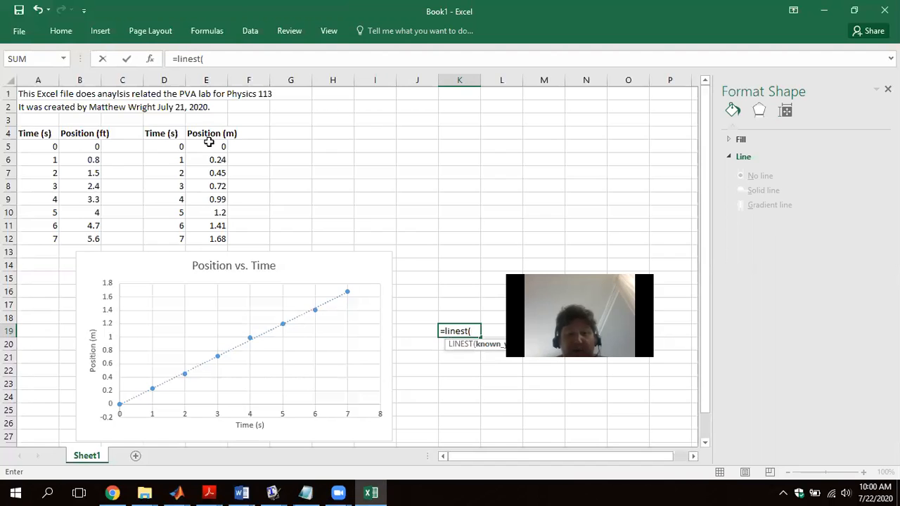
{"action": "left_click_drag", "start_coordinate": [209, 142], "coordinate": [199, 235]}
{"action": "type", "text": ","}
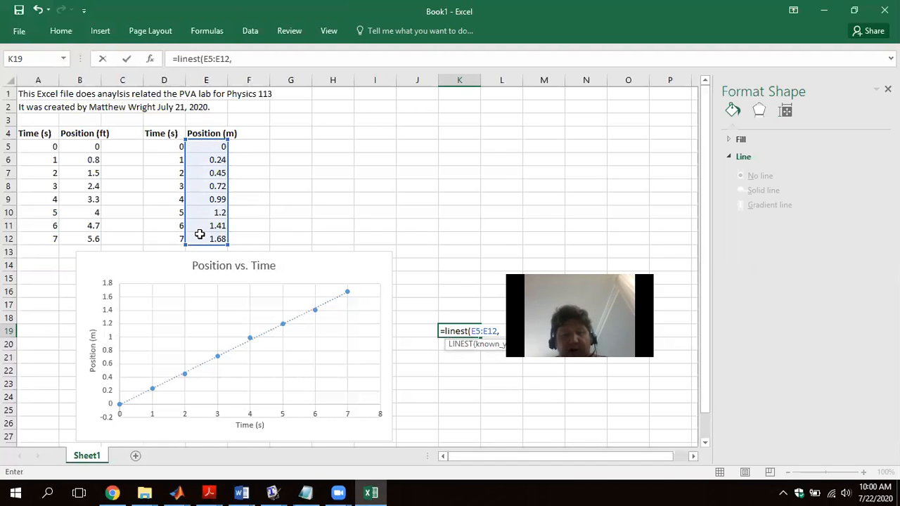
{"action": "left_click_drag", "start_coordinate": [167, 144], "coordinate": [161, 239]}
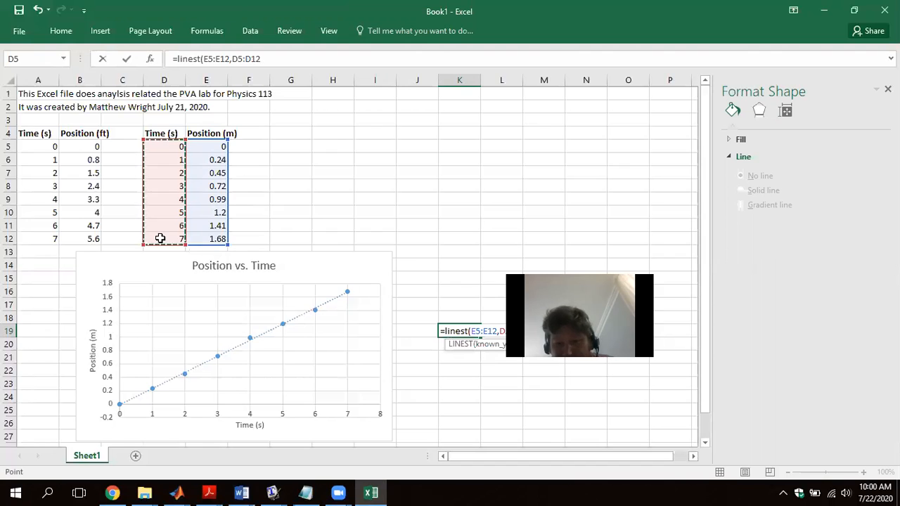
{"action": "type", "text": ","}
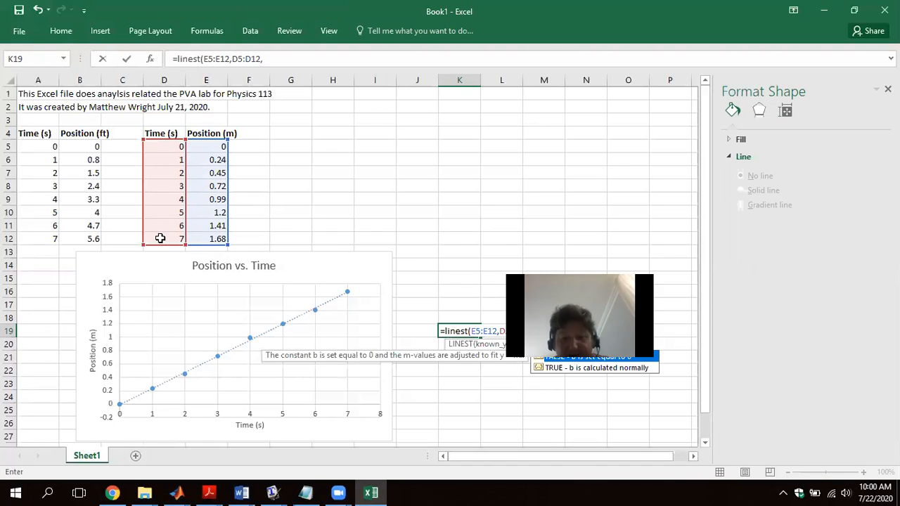
{"action": "type", "text": "true,true"}
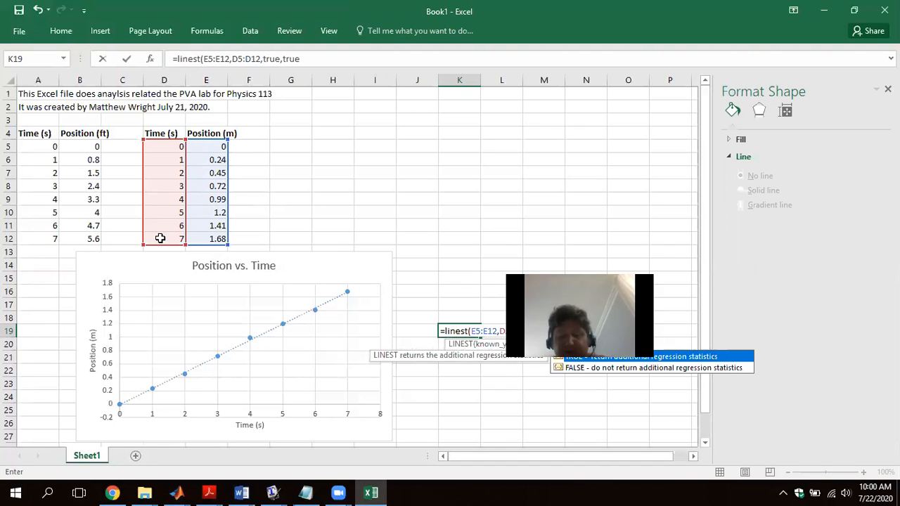
{"action": "type", "text": ")"}
{"action": "key", "text": "Return"}
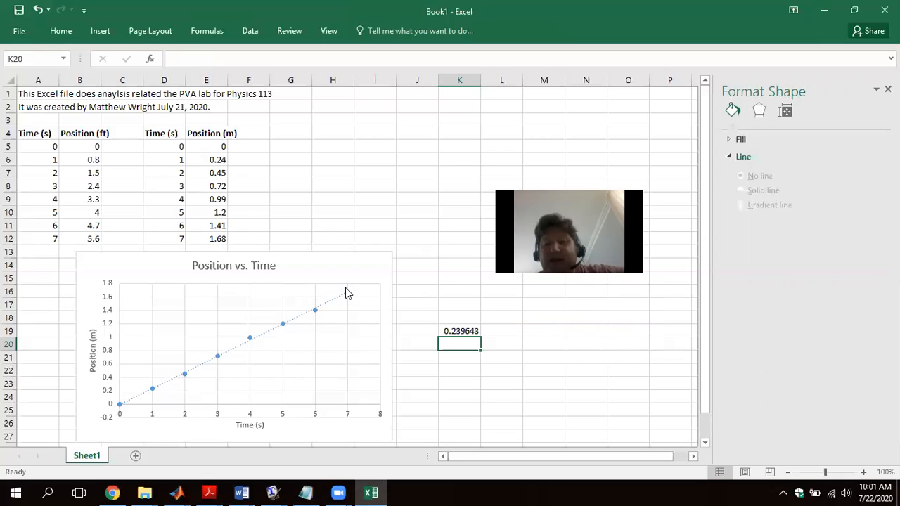
{"action": "left_click", "coordinate": [462, 331]}
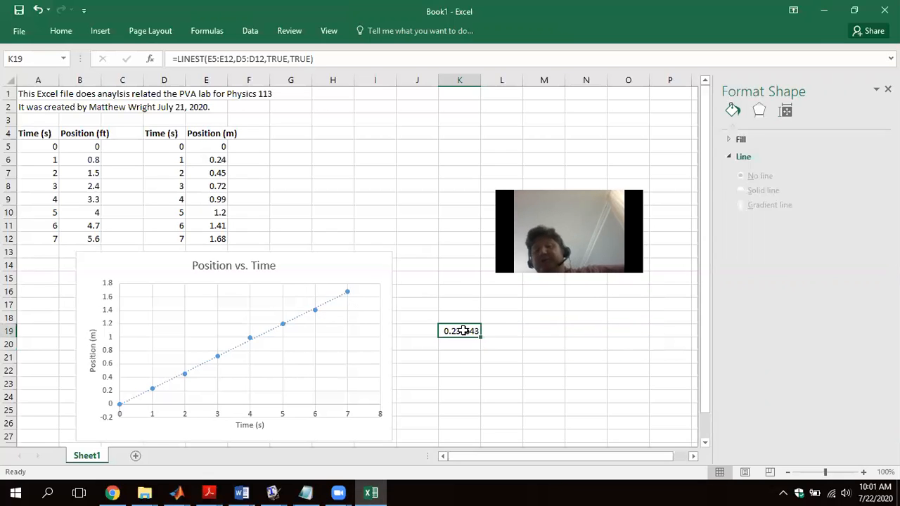
{"action": "key", "text": "Delete"}
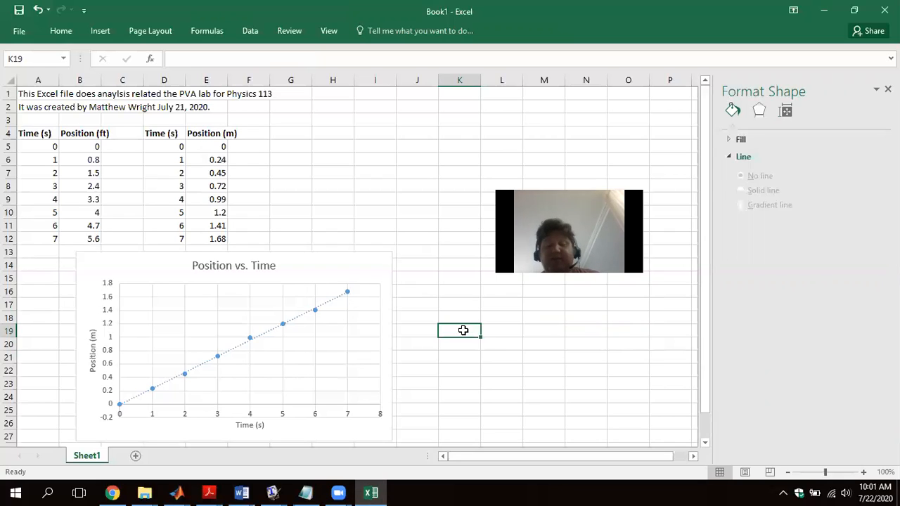
- Enter =LINEST(E5:E12,D5:D12,TRUE,TRUE) as an array formula across the range K19:L23
{"action": "left_click_drag", "start_coordinate": [474, 333], "coordinate": [488, 379]}
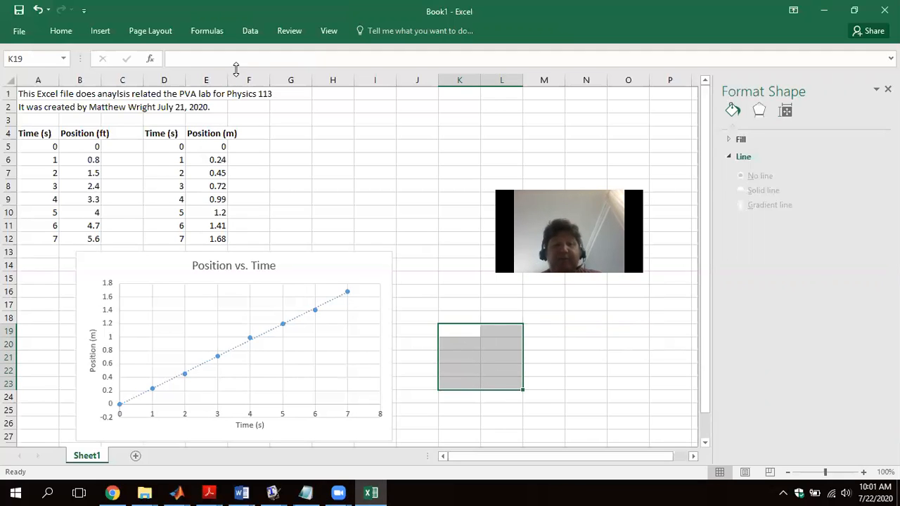
{"action": "left_click", "coordinate": [186, 58]}
{"action": "type", "text": "="}
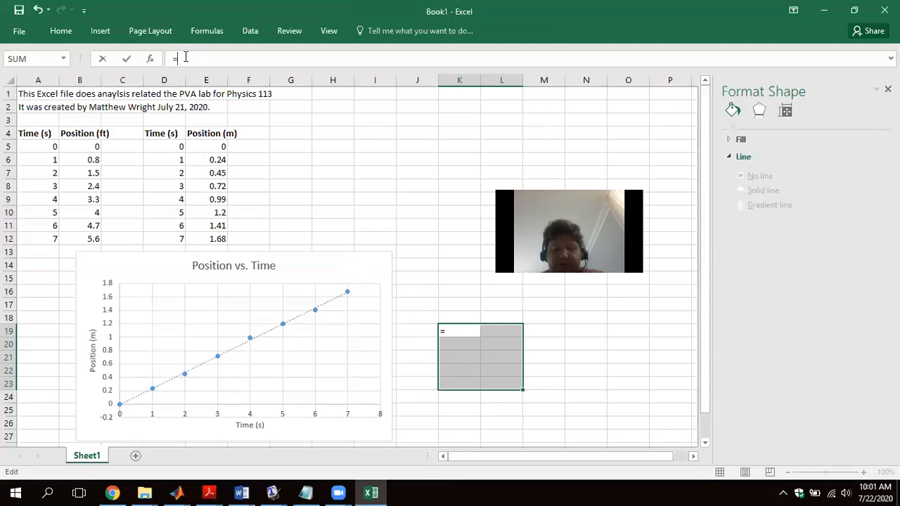
{"action": "type", "text": "linest"}
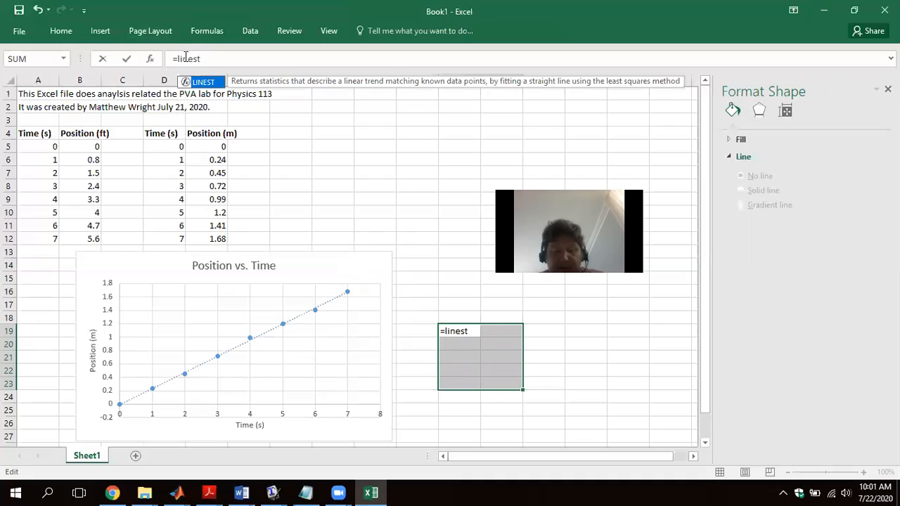
{"action": "type", "text": "("}
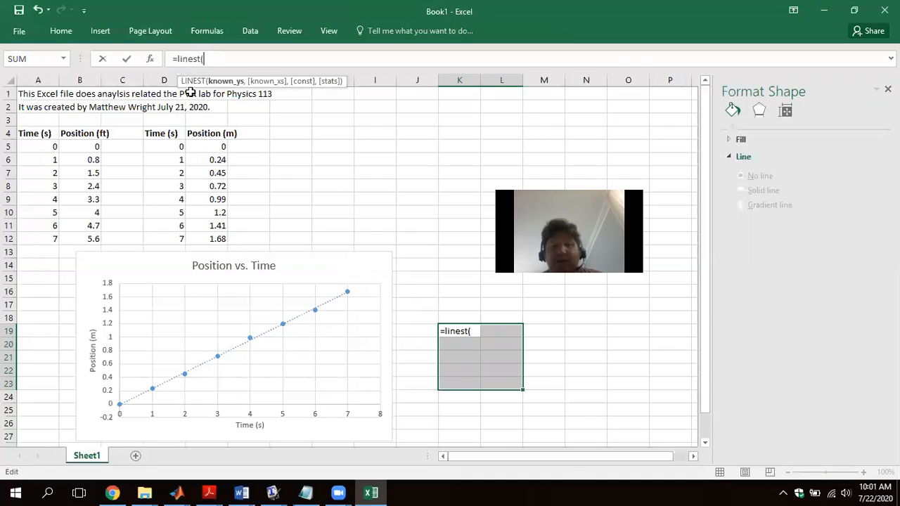
{"action": "left_click_drag", "start_coordinate": [196, 144], "coordinate": [171, 147]}
{"action": "type", "text": ",D5:D12,tr"}
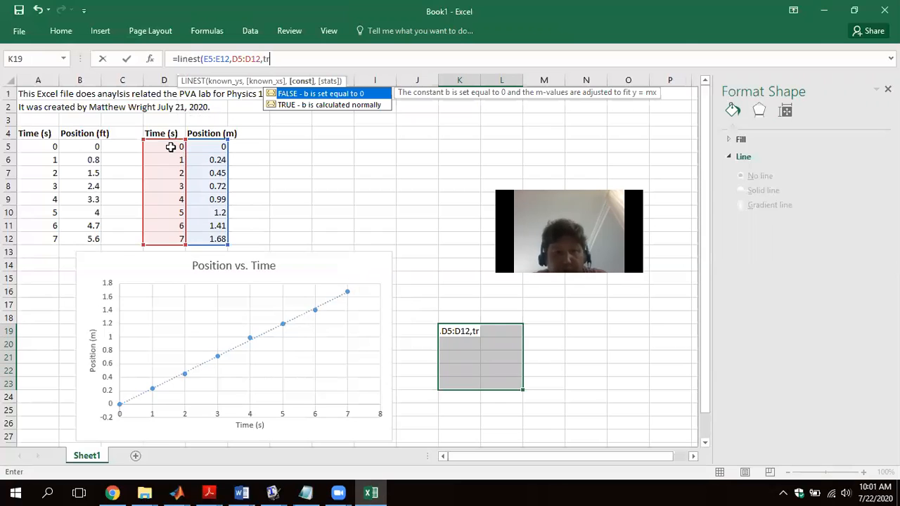
{"action": "type", "text": "ue,true,"}
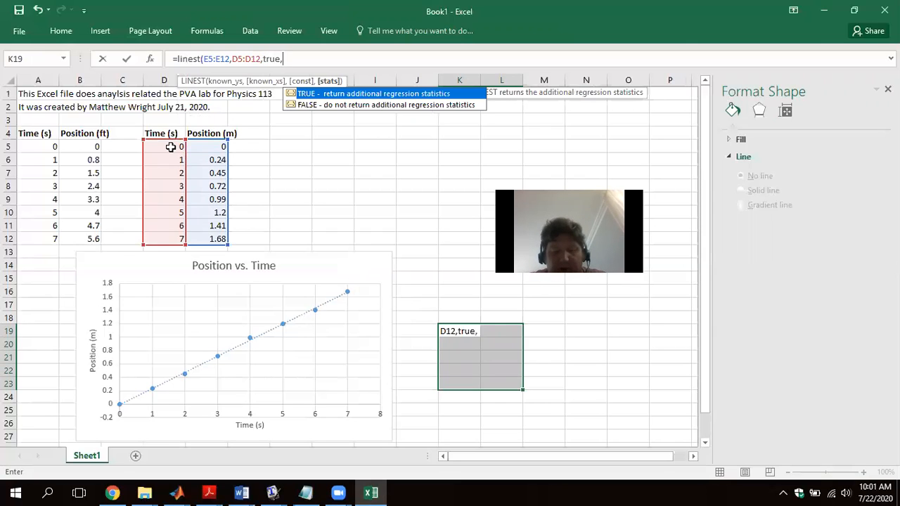
{"action": "type", "text": "true"}
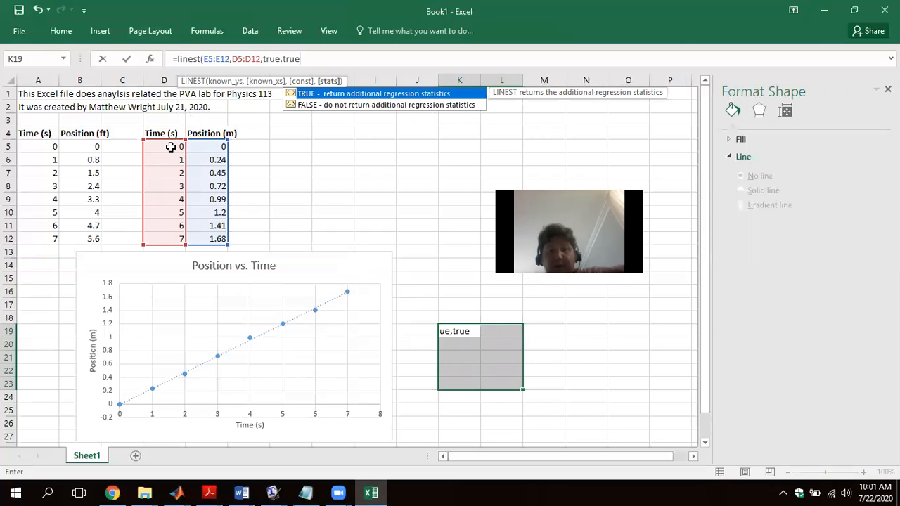
{"action": "type", "text": ")"}
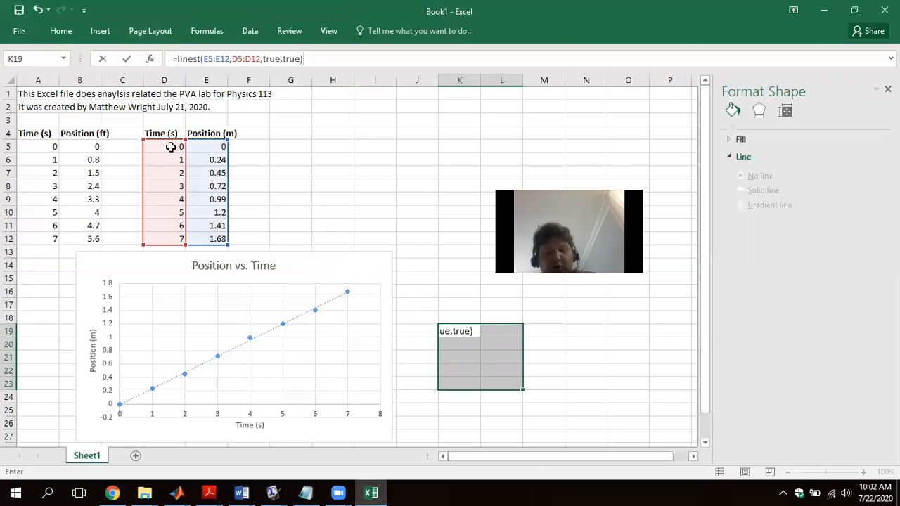
{"action": "key", "text": "ctrl+shift+Return"}
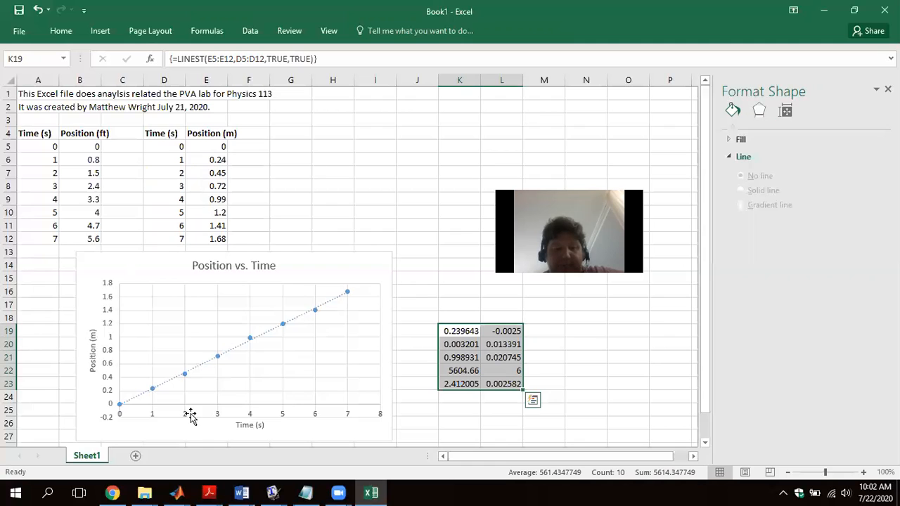
- Switch to Chrome and review the MathWorld Least Squares Fitting page and the labelled output table in the Using LINEST in Excel PDF
{"action": "left_click", "coordinate": [116, 491]}
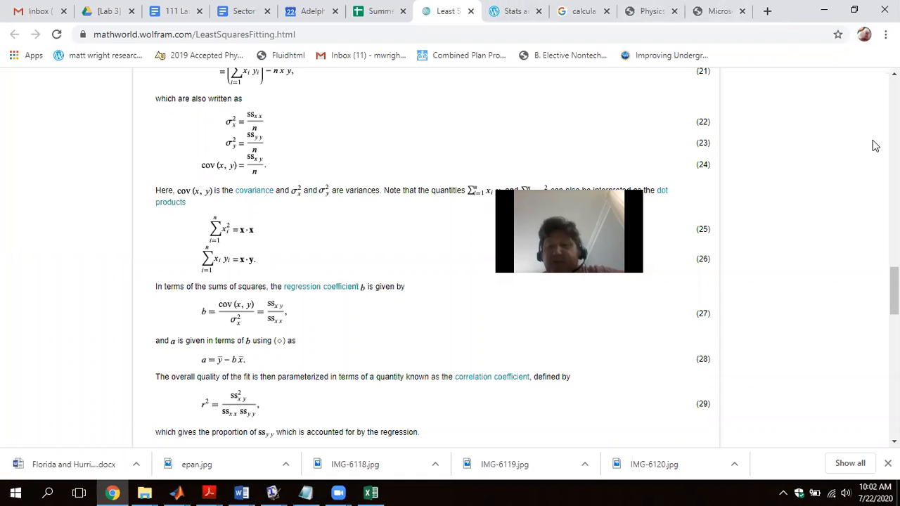
{"action": "left_click_drag", "start_coordinate": [893, 296], "coordinate": [870, 108]}
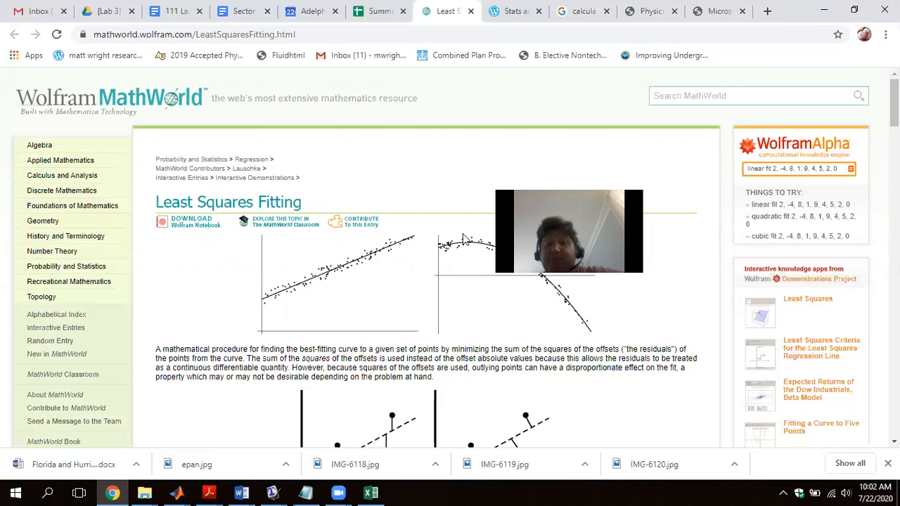
{"action": "left_click", "coordinate": [649, 10]}
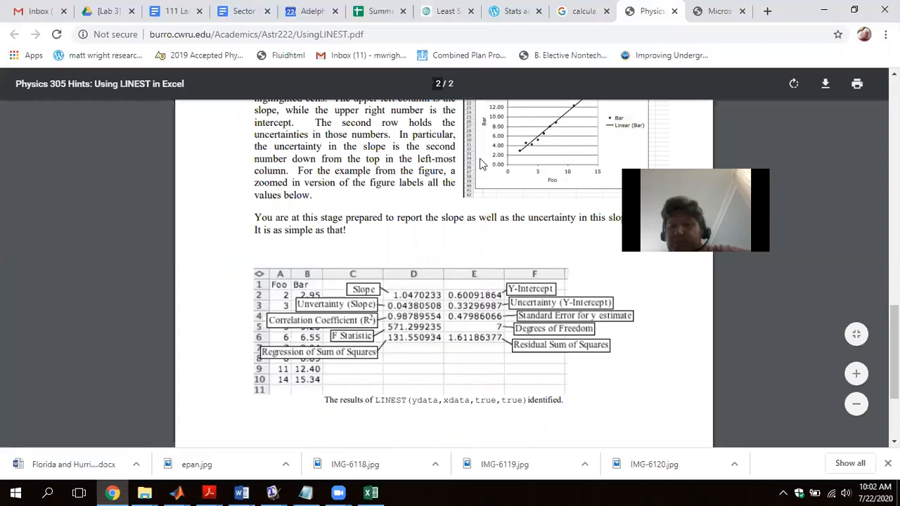
{"action": "scroll", "coordinate": [804, 97], "scroll_direction": "up", "scroll_amount": 13}
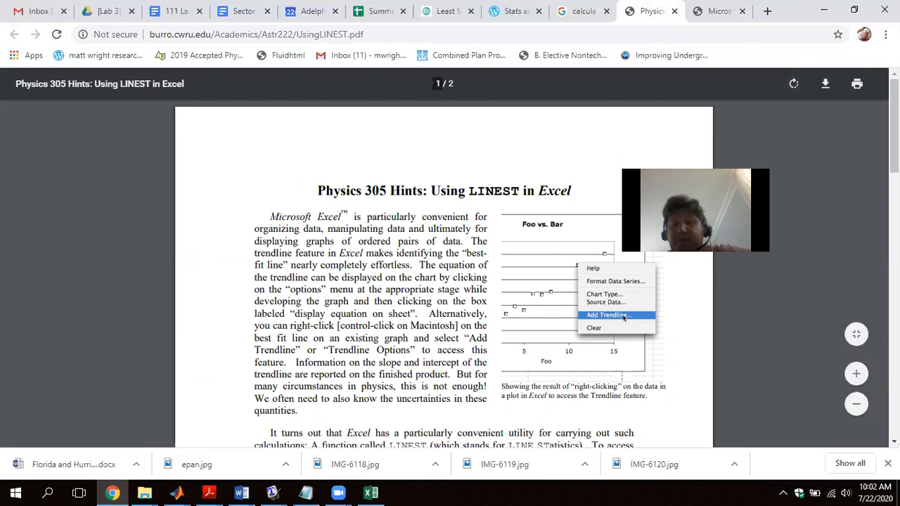
{"action": "scroll", "coordinate": [443, 274], "scroll_direction": "down", "scroll_amount": 10}
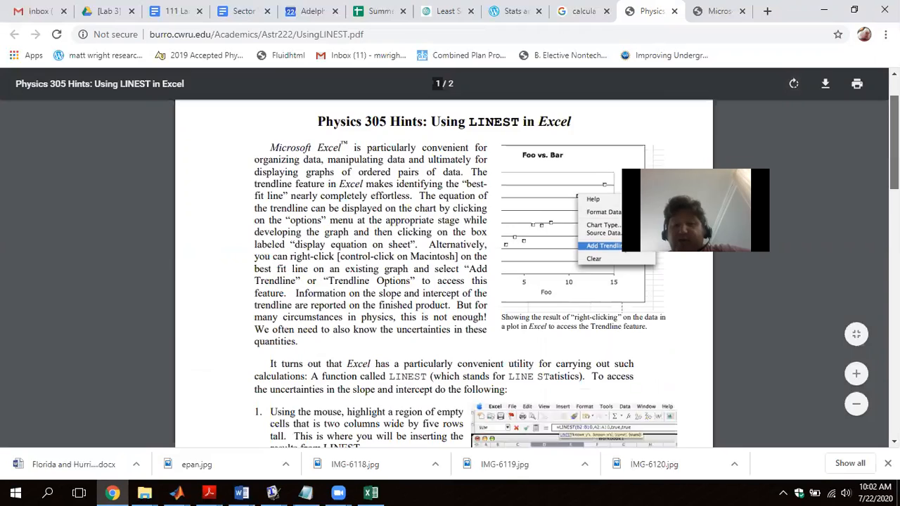
{"action": "scroll", "coordinate": [443, 274], "scroll_direction": "down", "scroll_amount": 12}
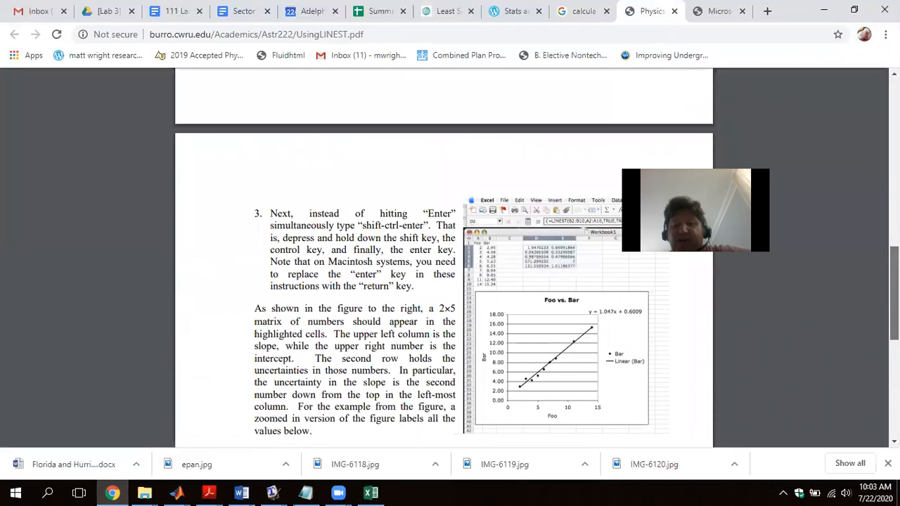
{"action": "left_click_drag", "start_coordinate": [895, 353], "coordinate": [895, 356]}
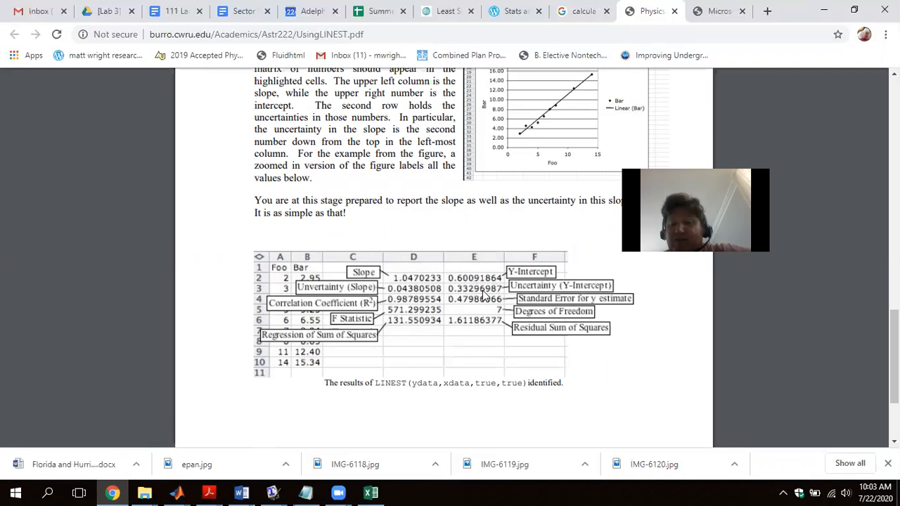
- Switch back to the Excel workbook and label the LINEST output columns "slope" in K18 and "intercept" in L18
{"action": "left_click", "coordinate": [375, 493]}
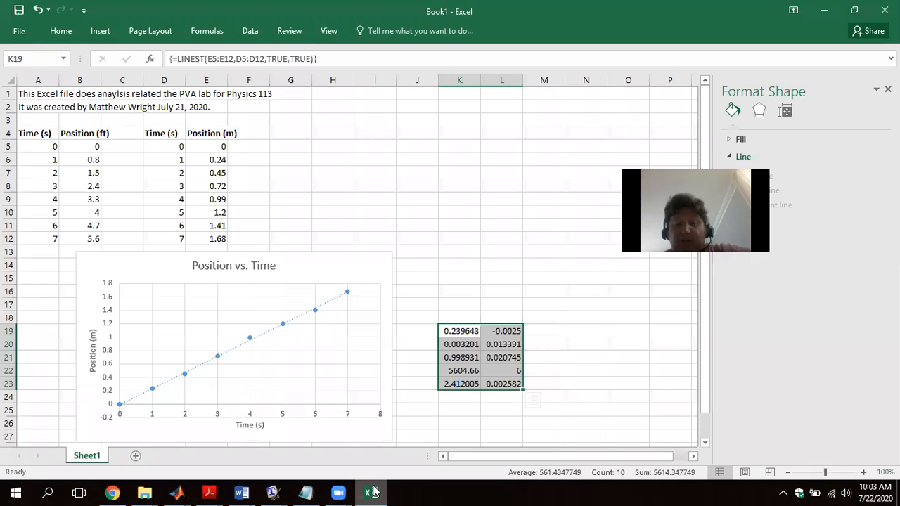
{"action": "left_click", "coordinate": [449, 320]}
{"action": "type", "text": "slope"}
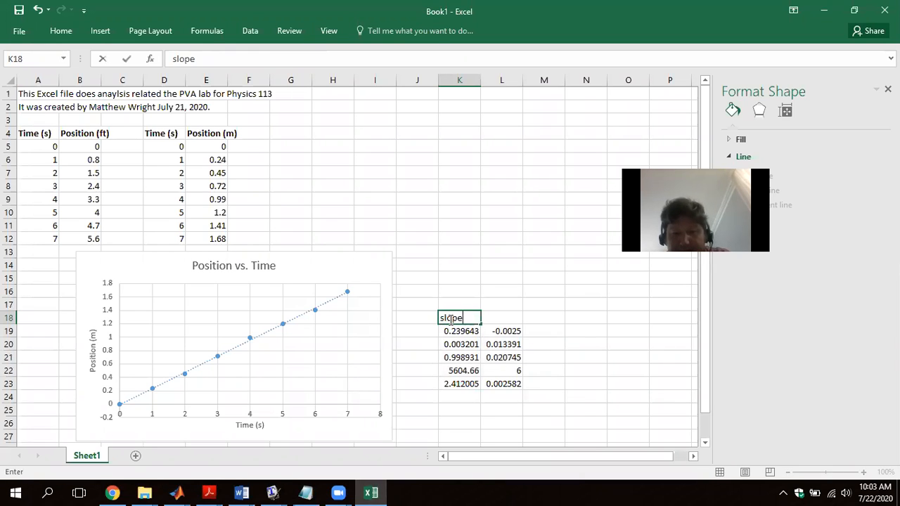
{"action": "key", "text": "Tab"}
{"action": "type", "text": "ince"}
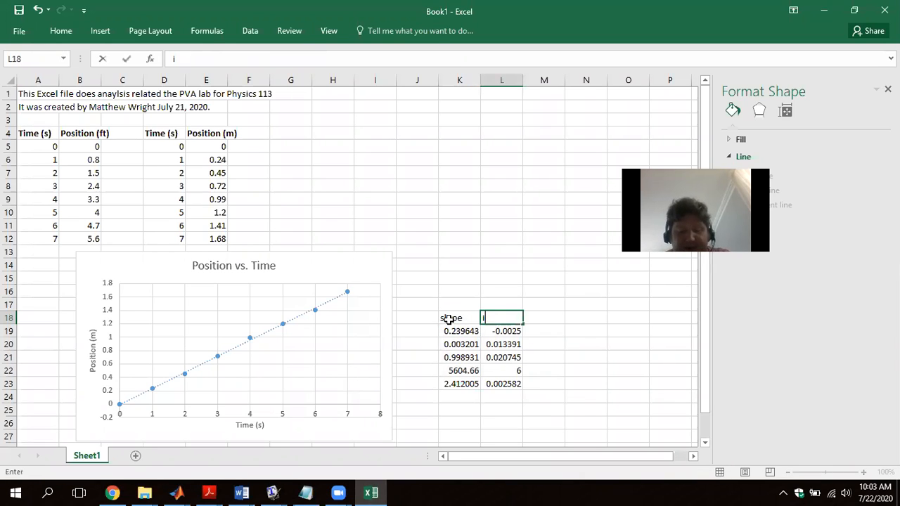
{"action": "key", "text": "BackSpace"}
{"action": "key", "text": "BackSpace"}
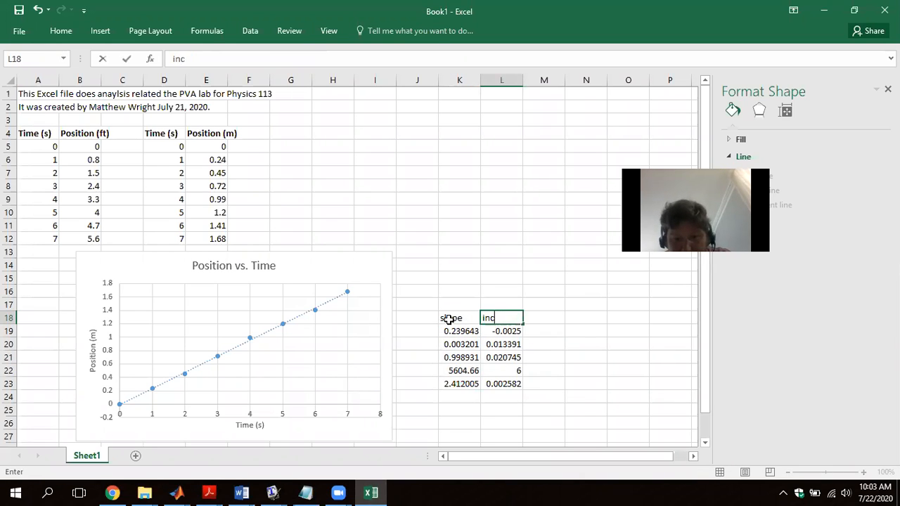
{"action": "type", "text": "tercept"}
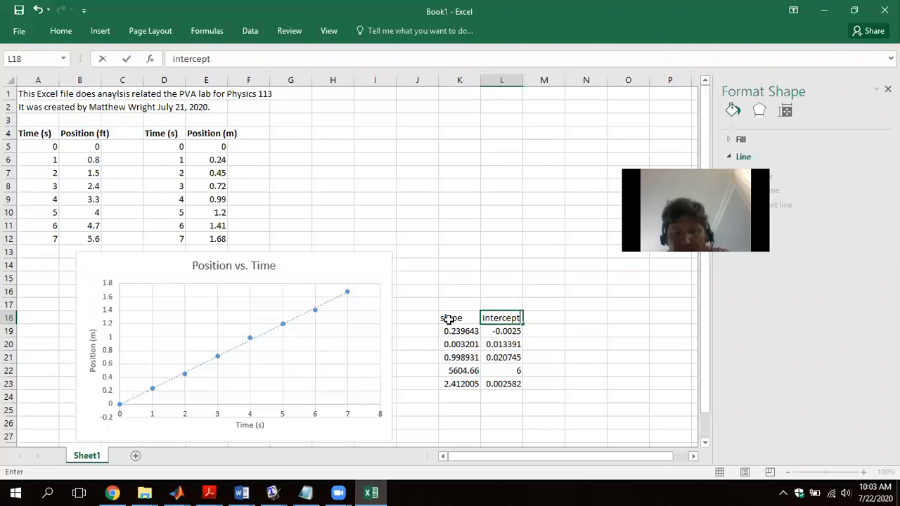
{"action": "key", "text": "Up"}
{"action": "key", "text": "Up"}
- Enter the line equation "y = mx + b" in cell K16 above the LINEST column labels
{"action": "key", "text": "Left"}
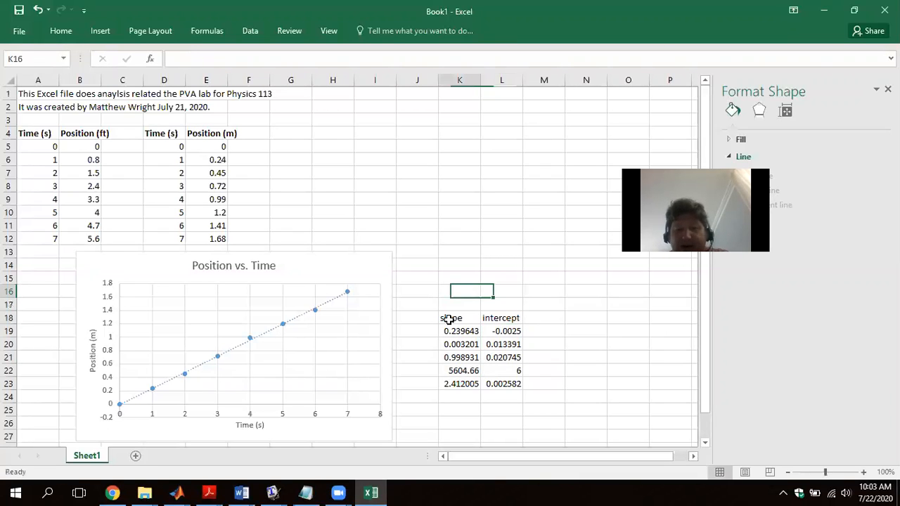
{"action": "type", "text": "y = "}
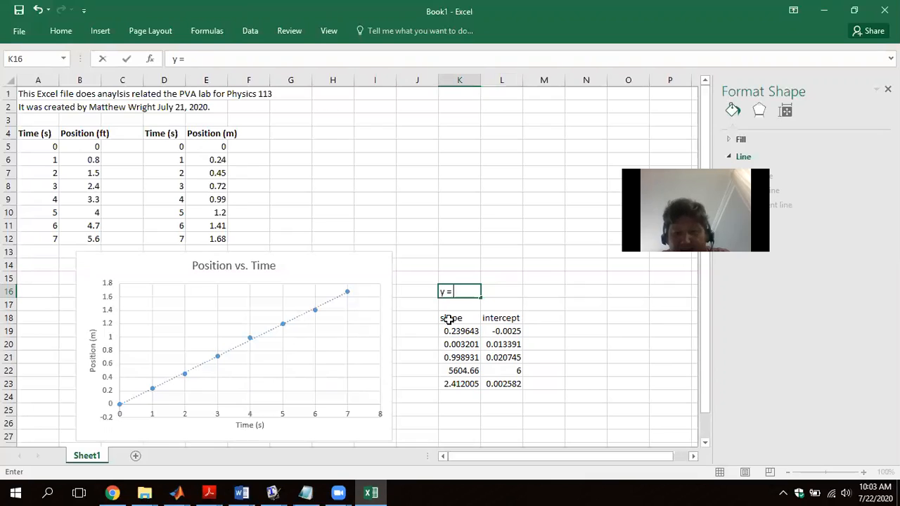
{"action": "type", "text": "mx + b"}
{"action": "key", "text": "Return"}
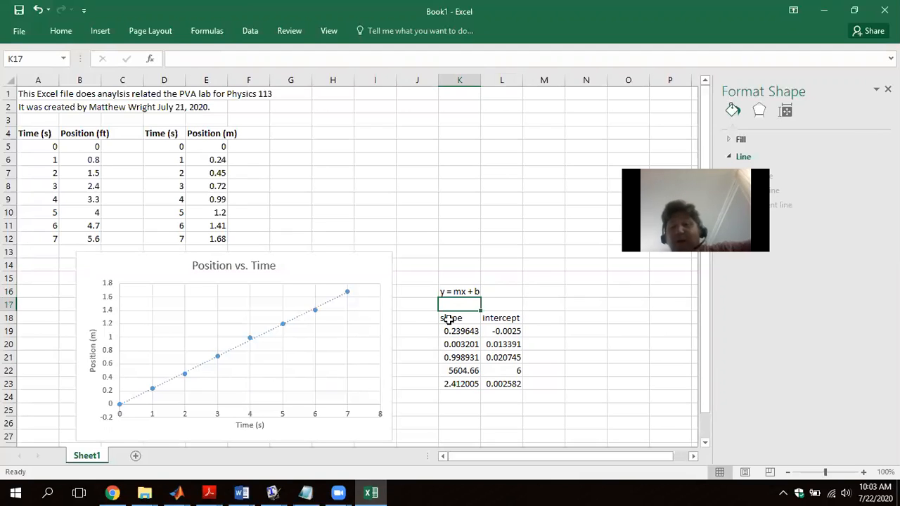
- Enter the fit result "velocity = .239 +/- 0.003" in cell K13 above the line equation
{"action": "left_click", "coordinate": [459, 251]}
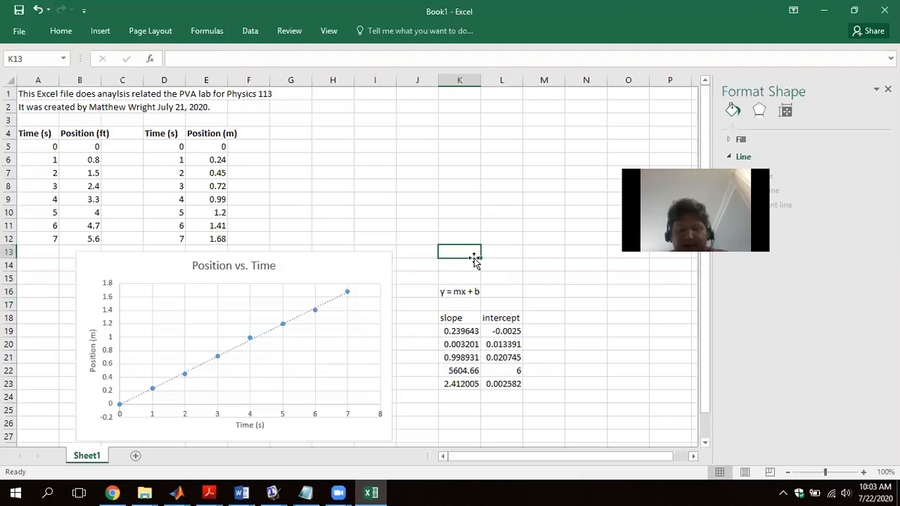
{"action": "type", "text": "velocity"}
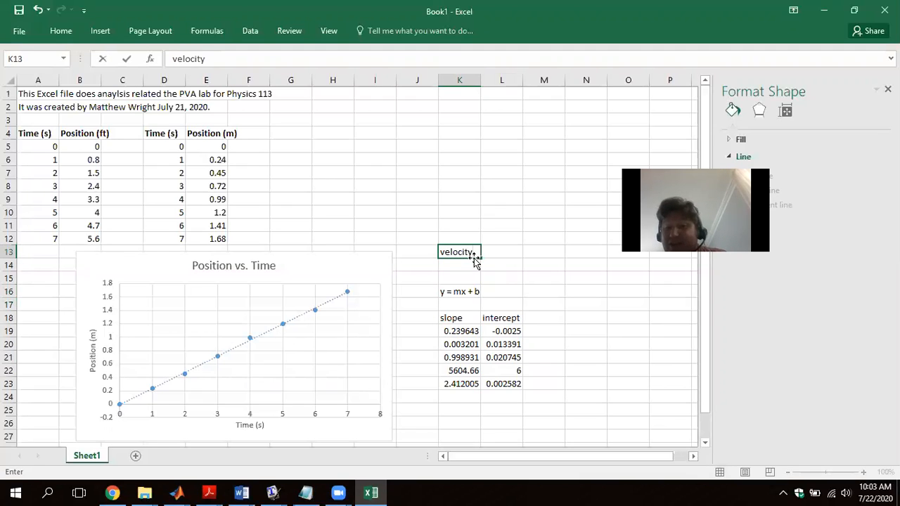
{"action": "key", "text": "Right"}
{"action": "key", "text": "Left"}
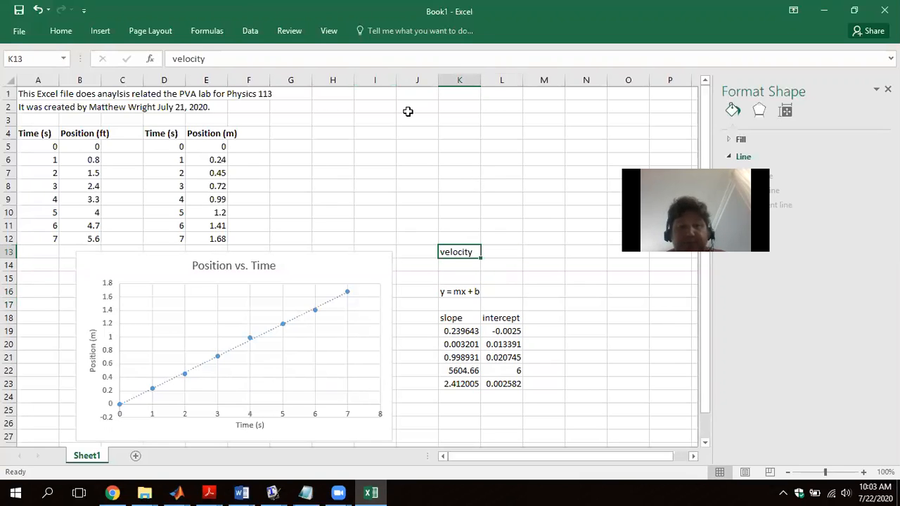
{"action": "key", "text": "F2"}
{"action": "type", "text": "="}
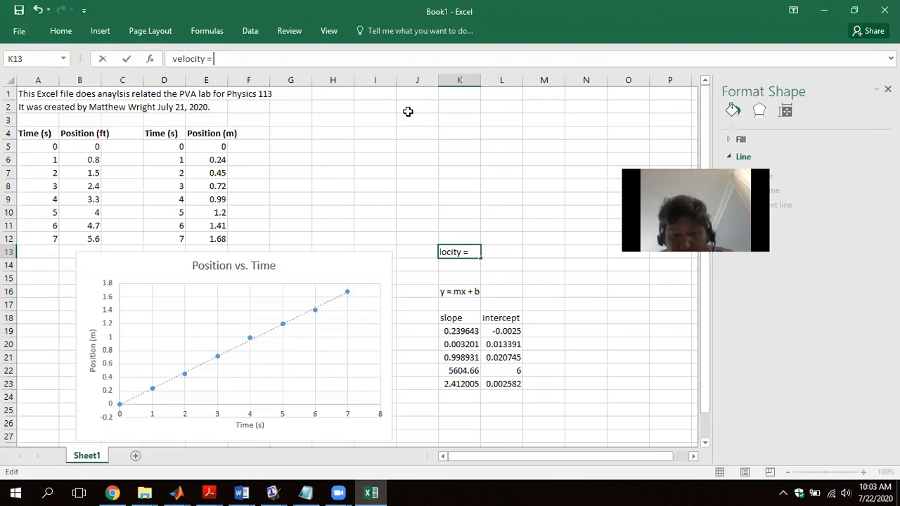
{"action": "type", "text": " .2"}
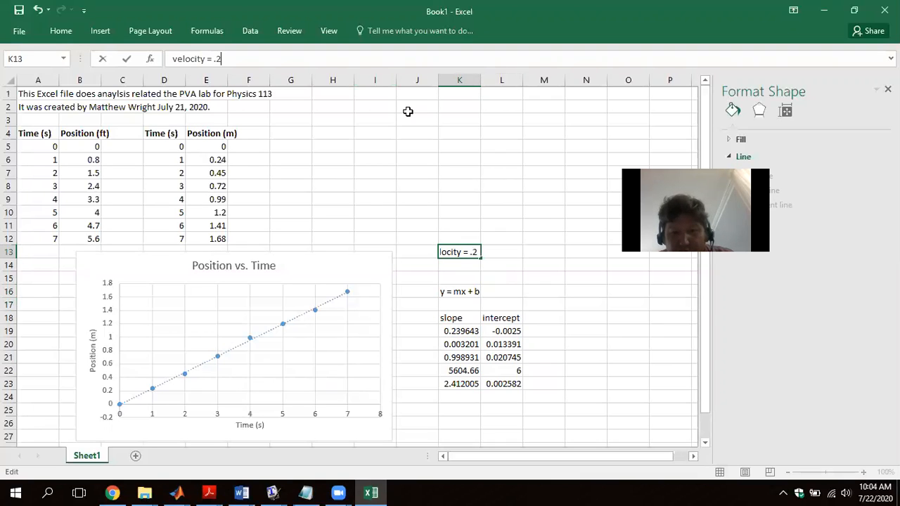
{"action": "type", "text": "39"}
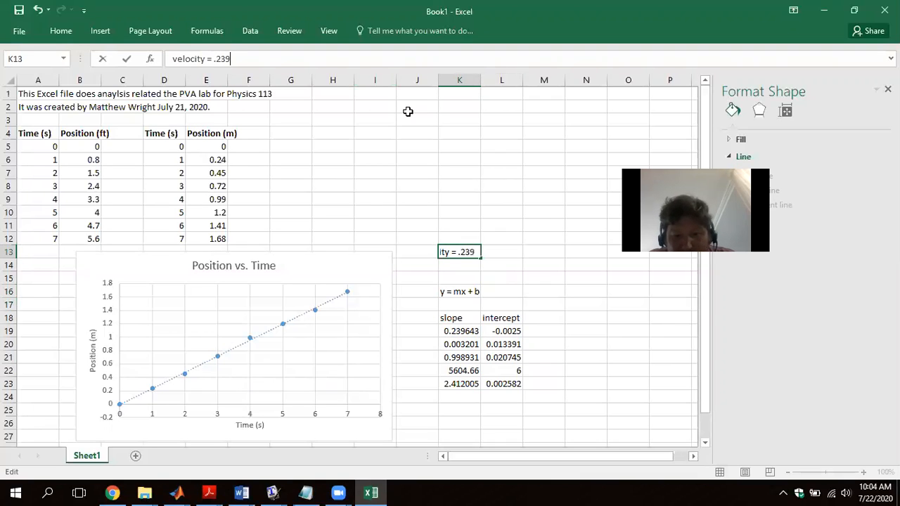
{"action": "type", "text": " +"}
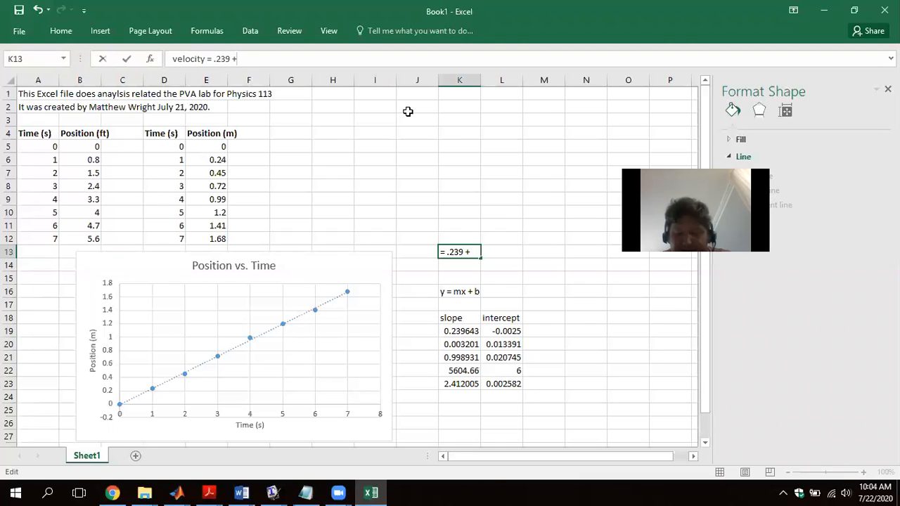
{"action": "type", "text": "/-"}
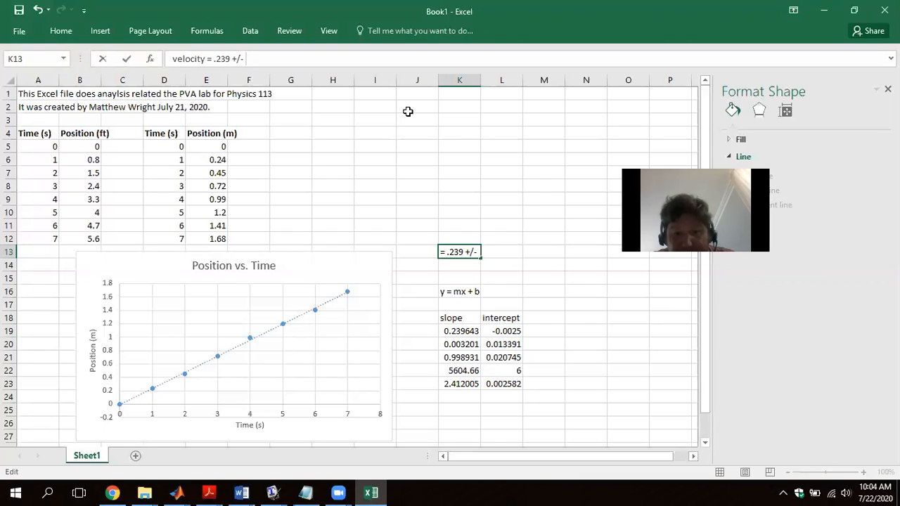
{"action": "type", "text": " 0"}
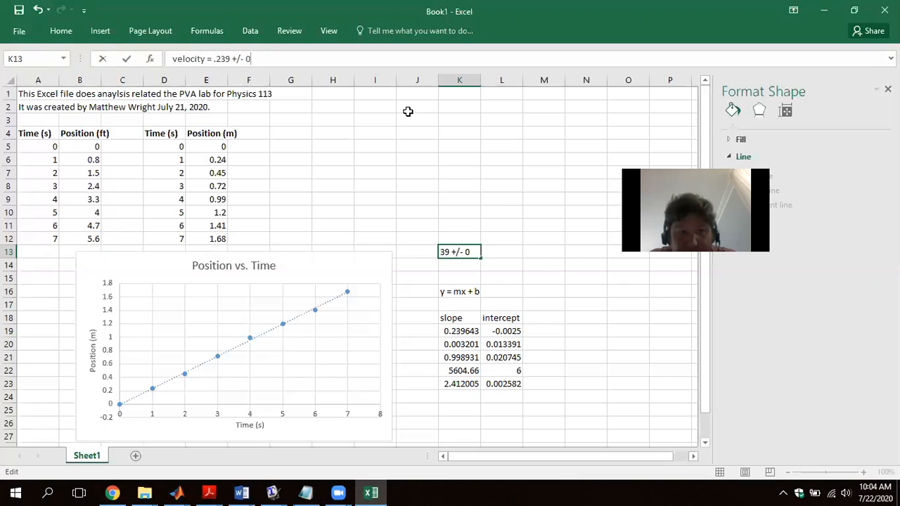
{"action": "type", "text": ".00"}
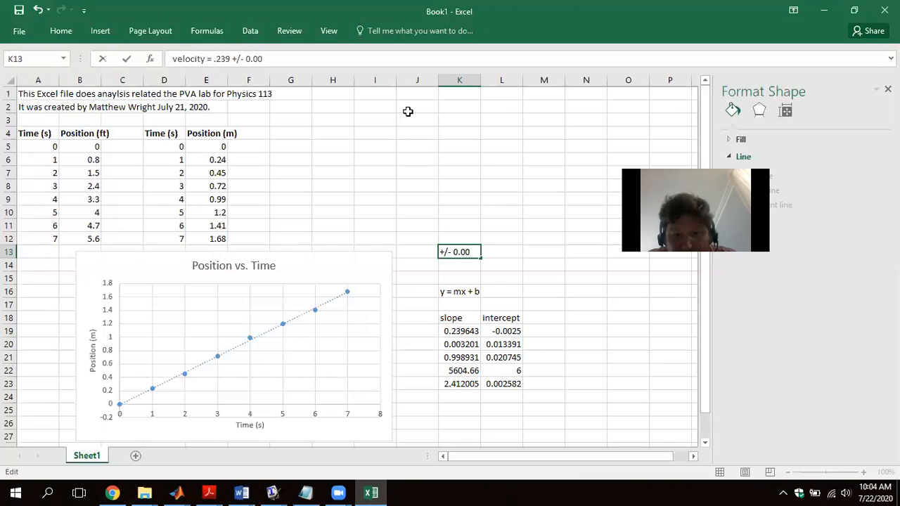
{"action": "type", "text": "3"}
{"action": "key", "text": "Return"}
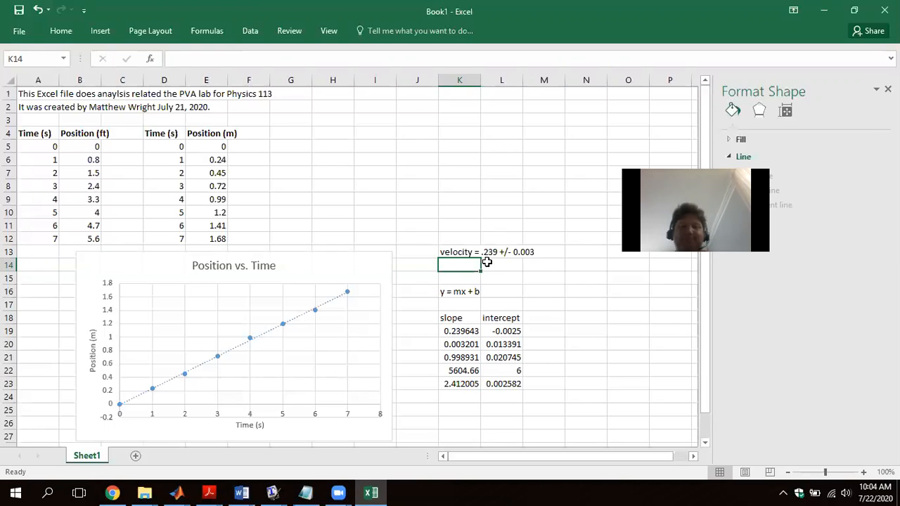
- Enter the column headers "Time (s)" in H4 and "Velocity (m/s)" in I4
{"action": "left_click", "coordinate": [341, 135]}
{"action": "type", "text": "Time"}
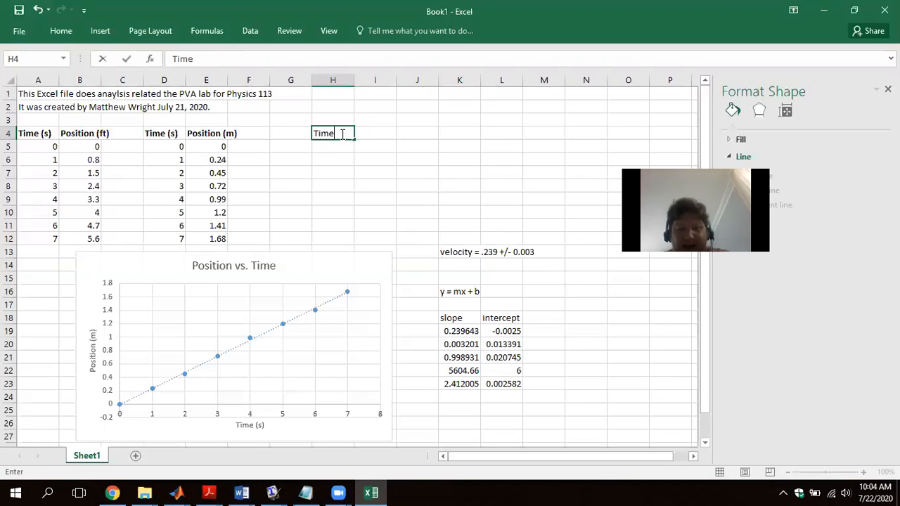
{"action": "type", "text": " (s)"}
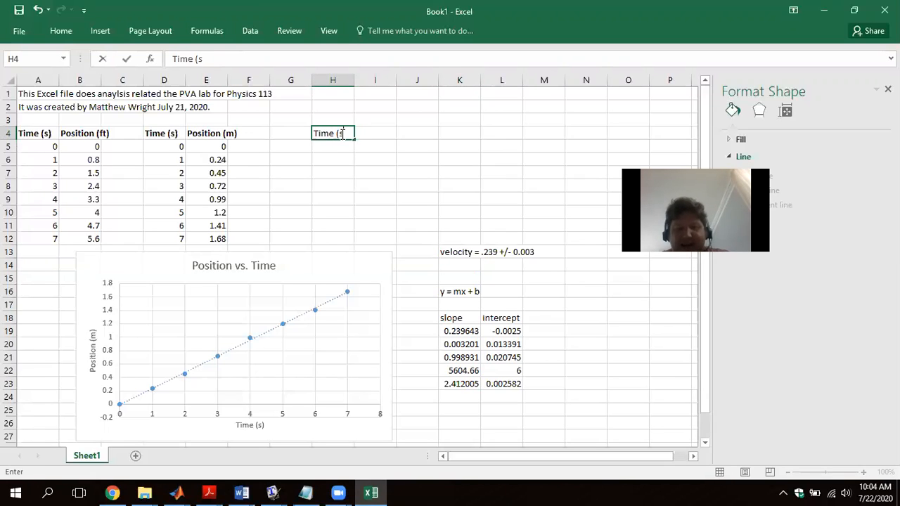
{"action": "key", "text": "Return"}
{"action": "key", "text": "Up"}
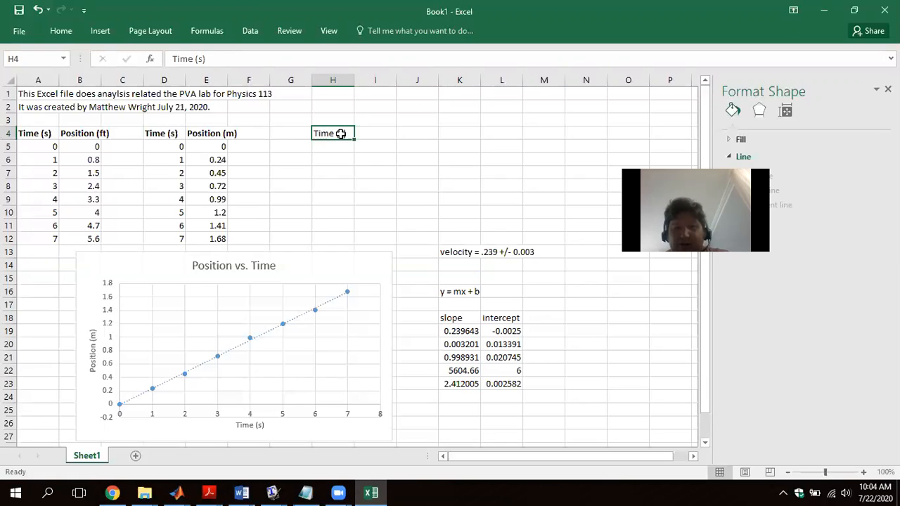
{"action": "key", "text": "Right"}
{"action": "type", "text": "Velocity"}
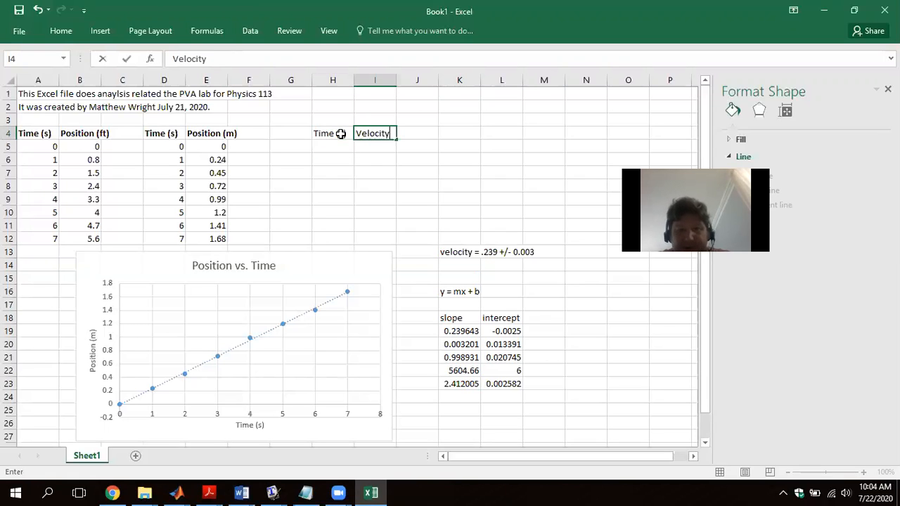
{"action": "type", "text": " (m"}
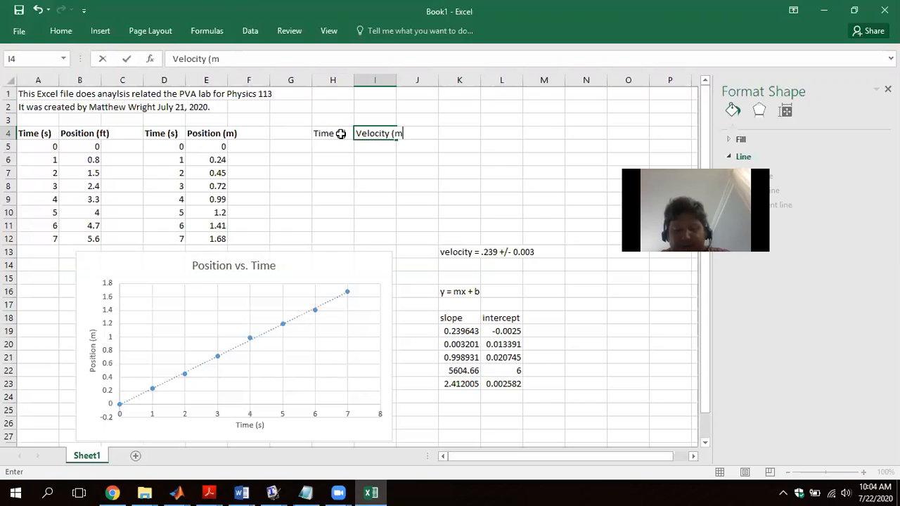
{"action": "type", "text": "/s)"}
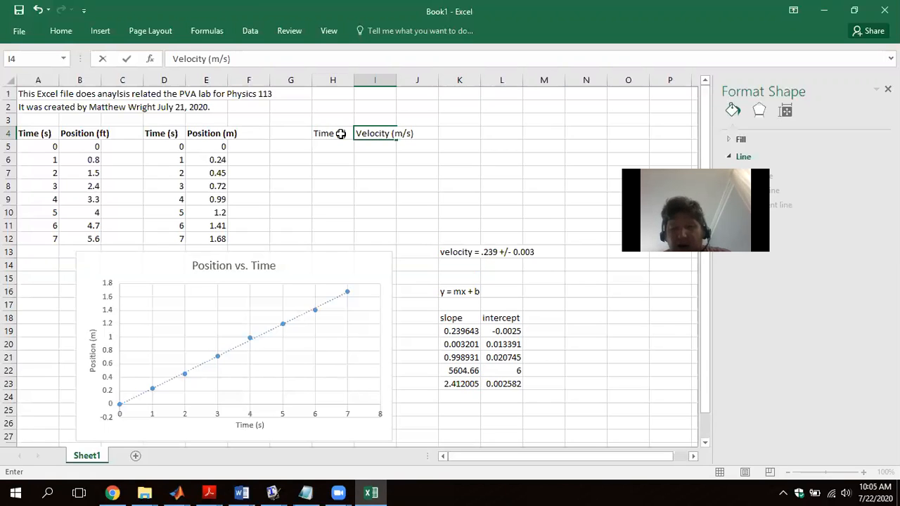
{"action": "key", "text": "Return"}
- Make the new headers in H4:I4 bold
{"action": "left_click_drag", "start_coordinate": [341, 134], "coordinate": [369, 134]}
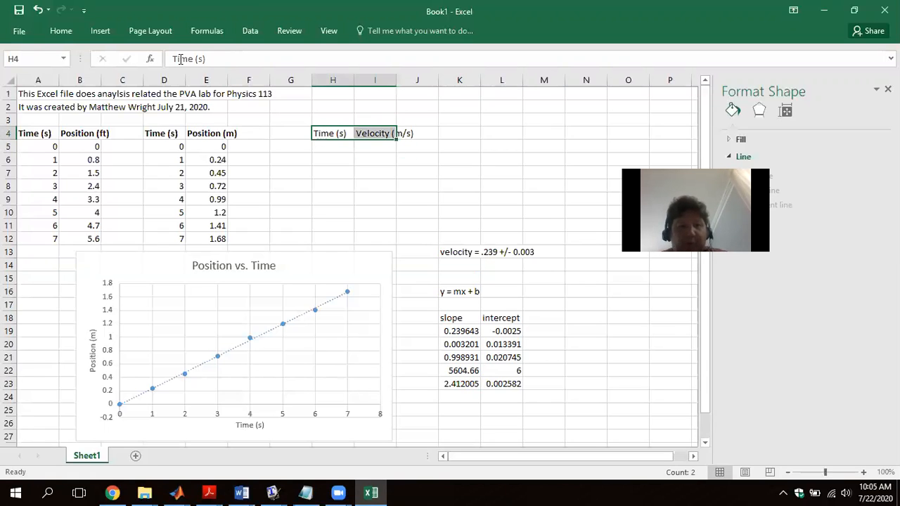
{"action": "left_click", "coordinate": [101, 34]}
{"action": "left_click", "coordinate": [63, 31]}
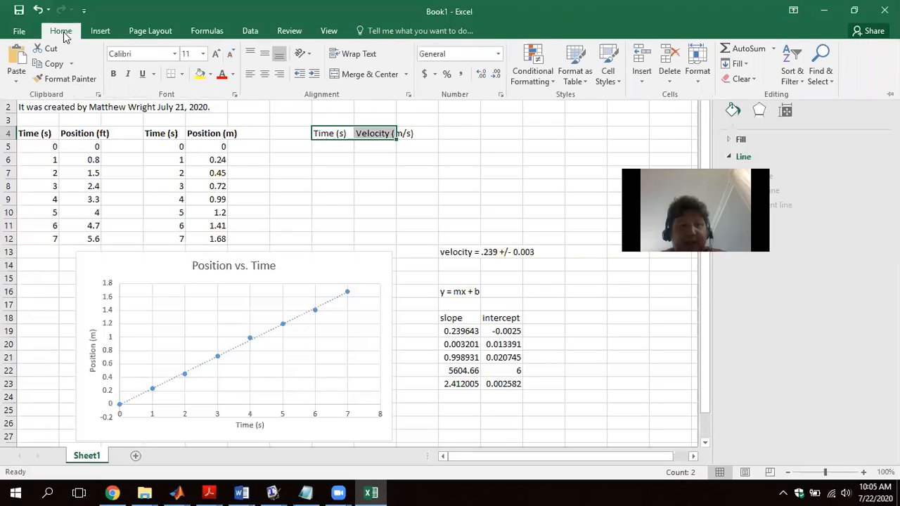
{"action": "left_click", "coordinate": [111, 73]}
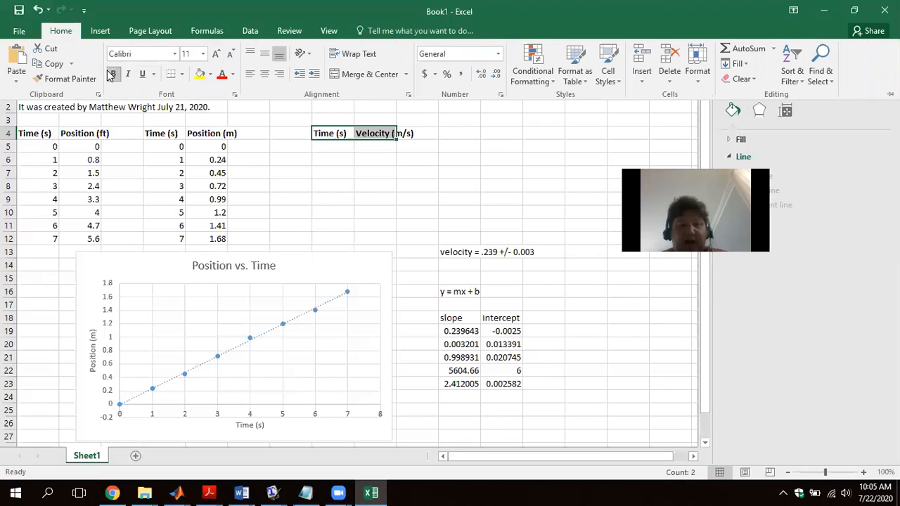
- Enter the derivative note "dx/dxt" in cell I2 above the velocity header
{"action": "left_click", "coordinate": [373, 118]}
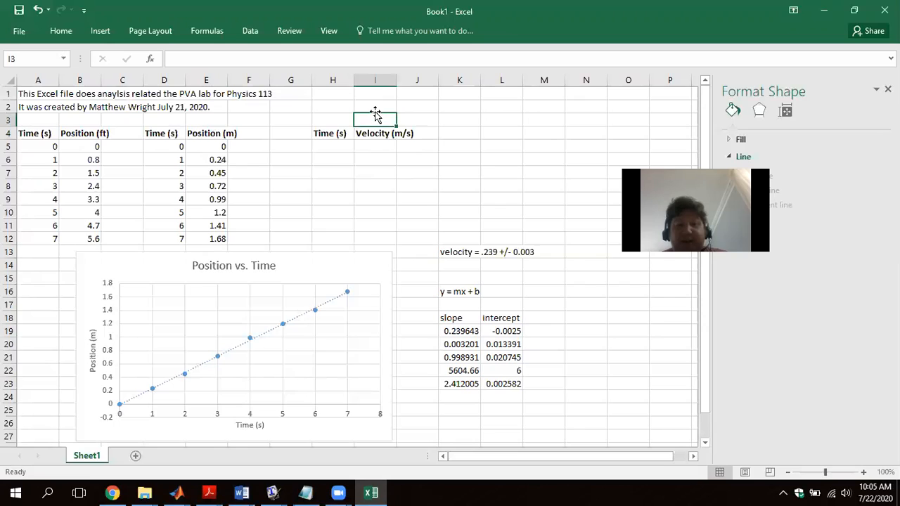
{"action": "left_click", "coordinate": [375, 108]}
{"action": "type", "text": "d"}
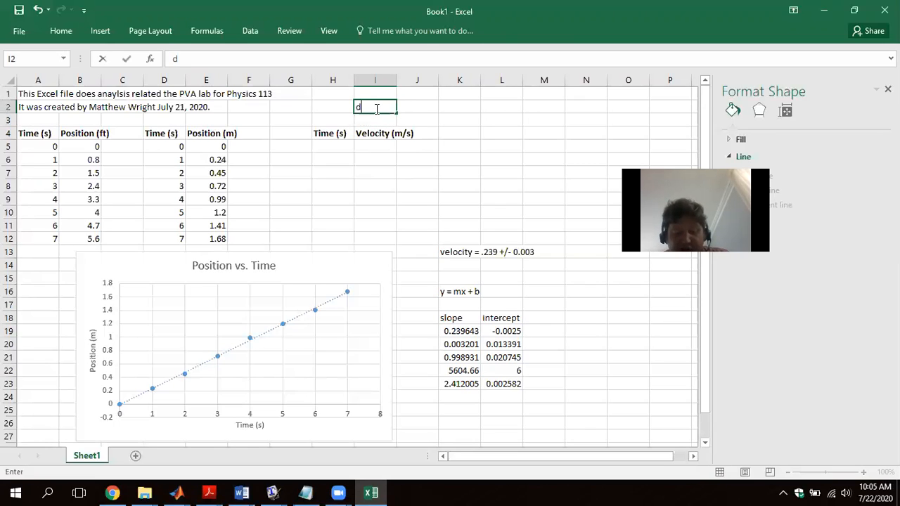
{"action": "type", "text": "x/"}
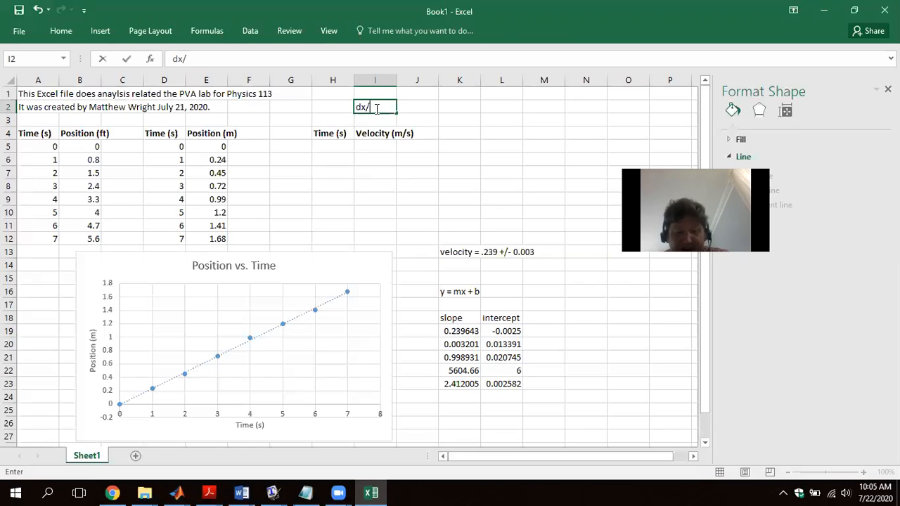
{"action": "type", "text": "dxt"}
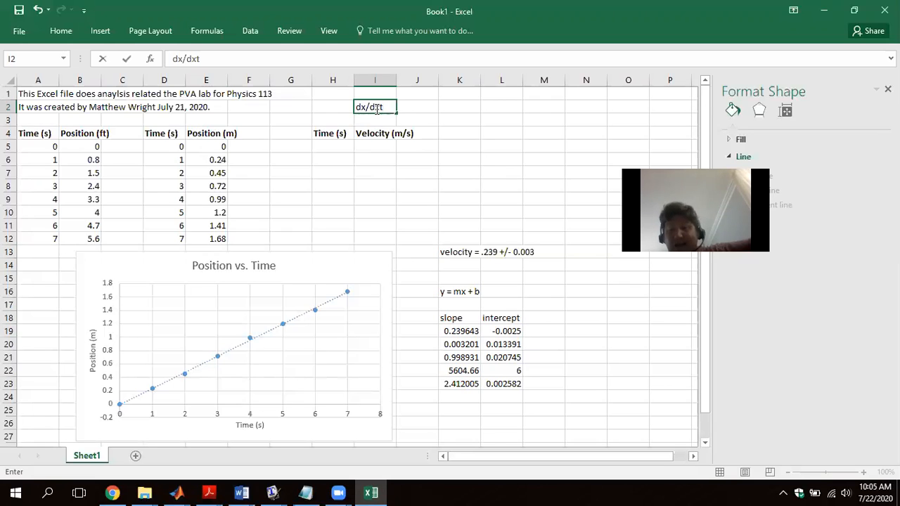
{"action": "key", "text": "Return"}
{"action": "key", "text": "Return"}
{"action": "key", "text": "Return"}
{"action": "key", "text": "Return"}
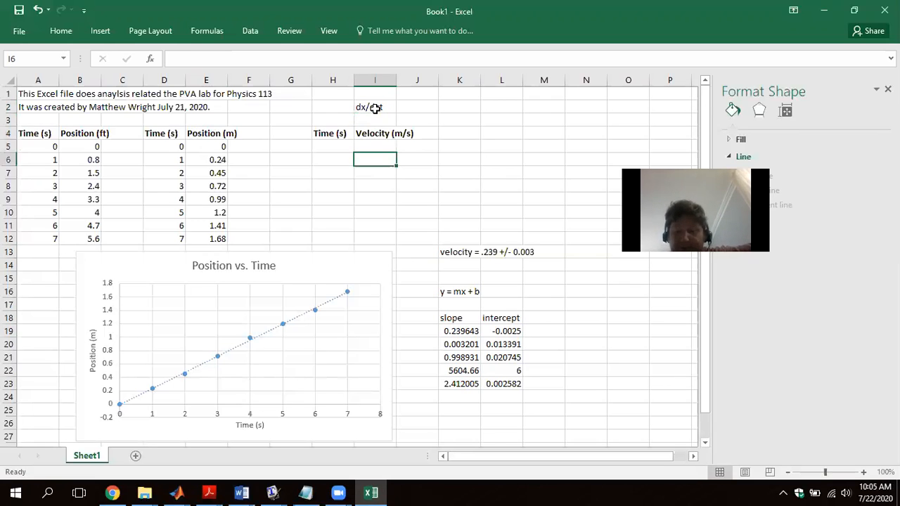
{"action": "key", "text": "Up"}
{"action": "type", "text": "="}
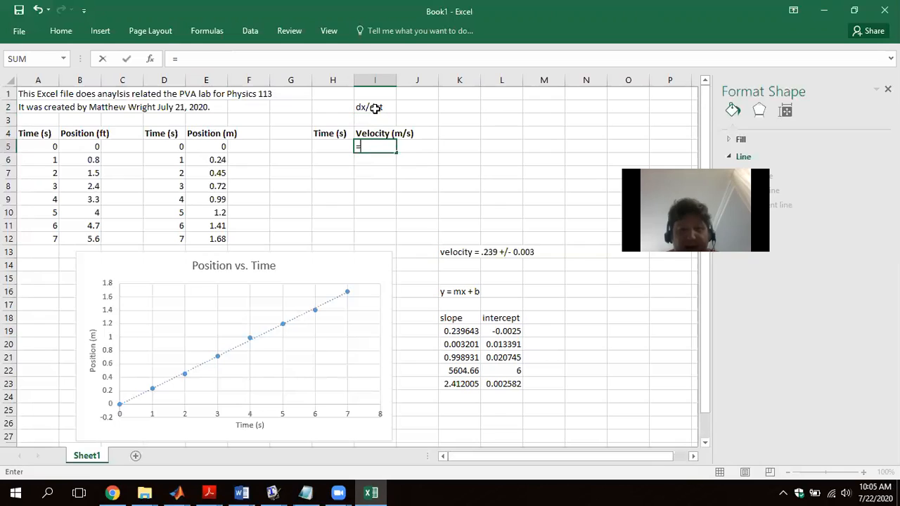
{"action": "key", "text": "BackSpace"}
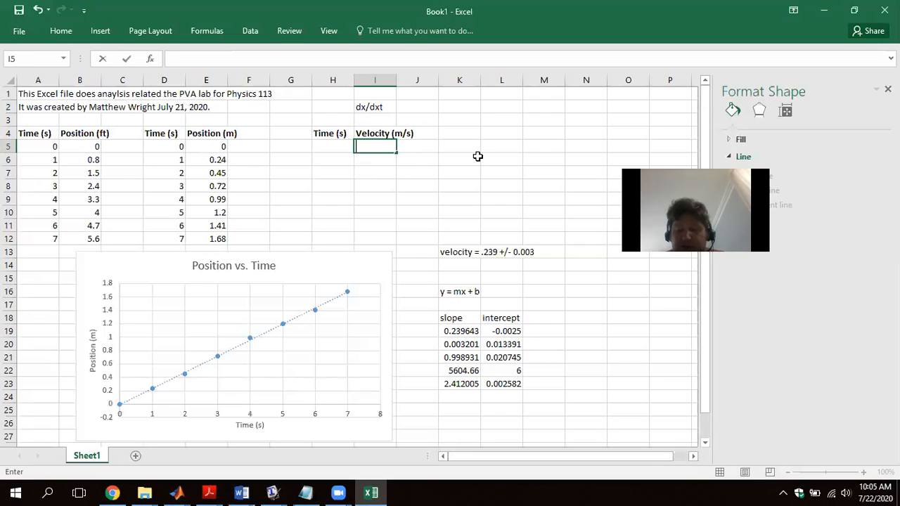
- Move the "Velocity (m/s)" header from I4 to K4
{"action": "key", "text": "Up"}
{"action": "key", "text": "ctrl+c"}
{"action": "left_click", "coordinate": [456, 134]}
{"action": "key", "text": "ctrl+v"}
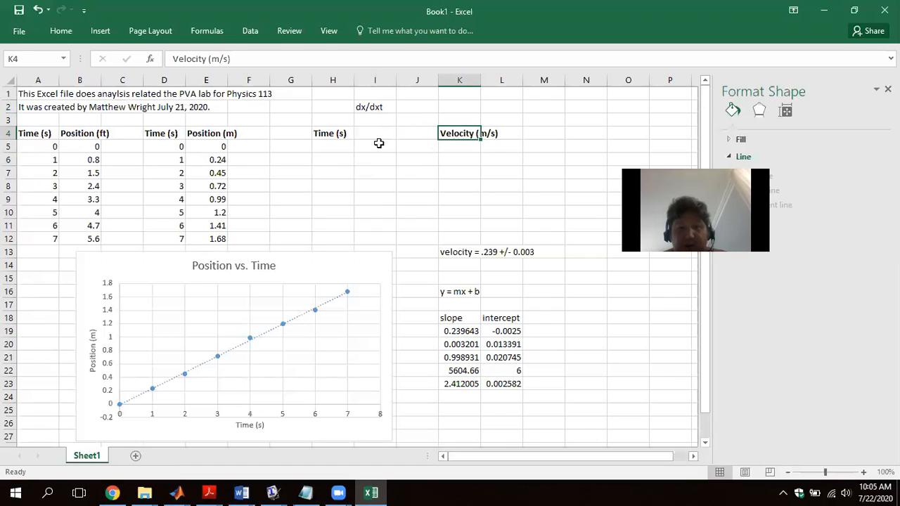
- Enter the headers "dx (m)" in I4 and "dt(s)" in J4 between the time and velocity headers
{"action": "left_click", "coordinate": [374, 134]}
{"action": "type", "text": "Position"}
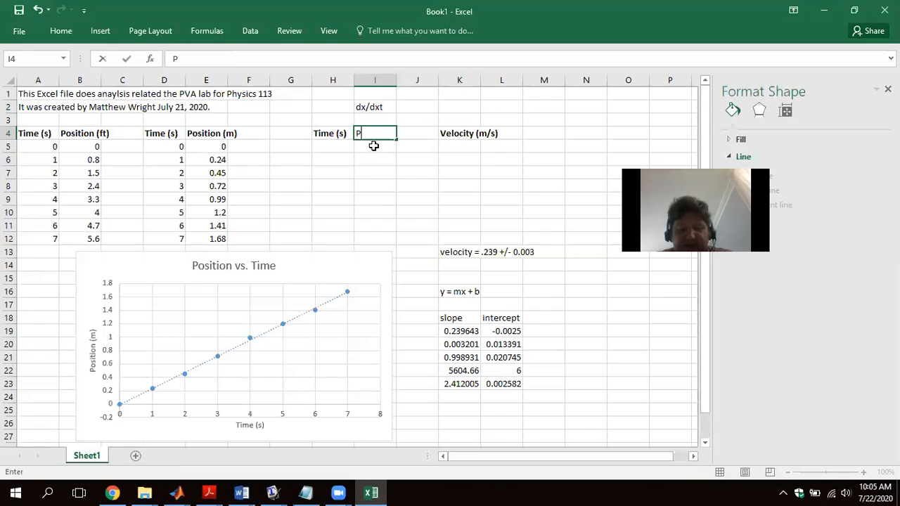
{"action": "key", "text": "BackSpace"}
{"action": "key", "text": "BackSpace"}
{"action": "key", "text": "BackSpace"}
{"action": "key", "text": "BackSpace"}
{"action": "key", "text": "BackSpace"}
{"action": "key", "text": "BackSpace"}
{"action": "key", "text": "BackSpace"}
{"action": "key", "text": "BackSpace"}
{"action": "type", "text": "chang"}
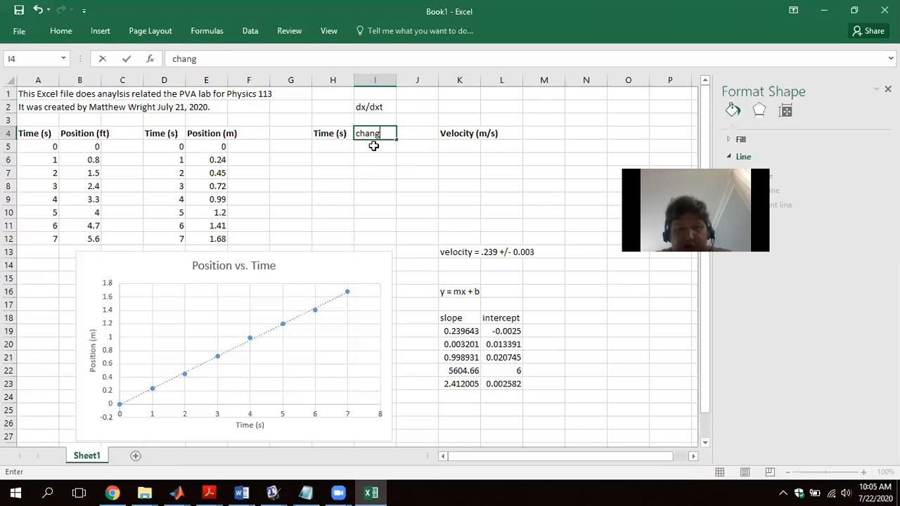
{"action": "key", "text": "BackSpace"}
{"action": "key", "text": "BackSpace"}
{"action": "key", "text": "BackSpace"}
{"action": "key", "text": "BackSpace"}
{"action": "key", "text": "BackSpace"}
{"action": "type", "text": "dx (m)"}
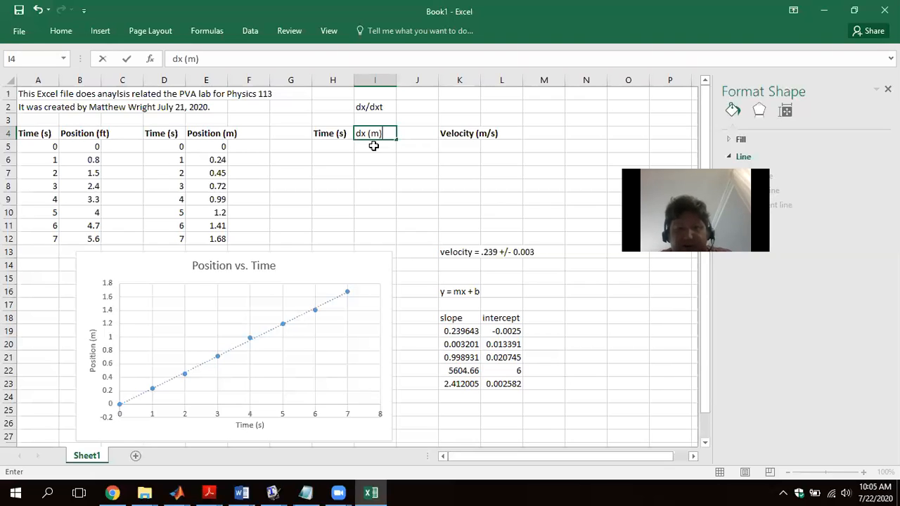
{"action": "key", "text": "Tab"}
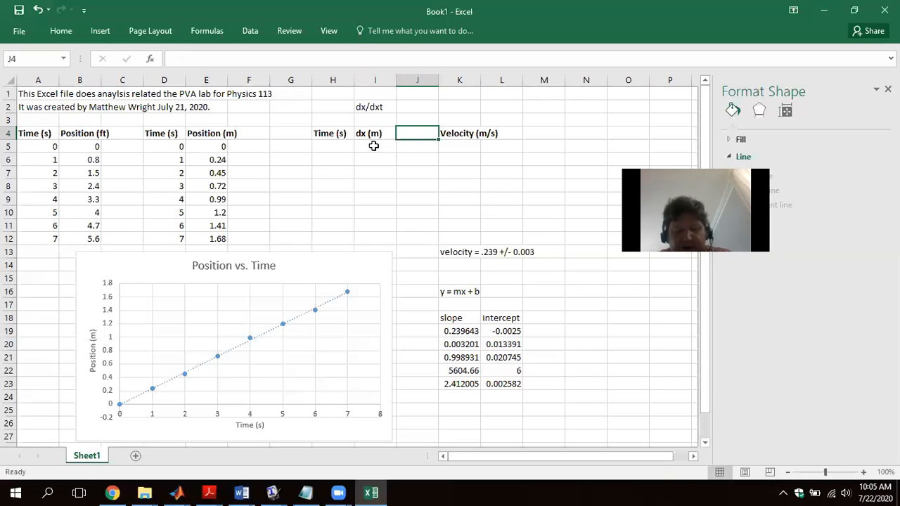
{"action": "type", "text": "dt(s)"}
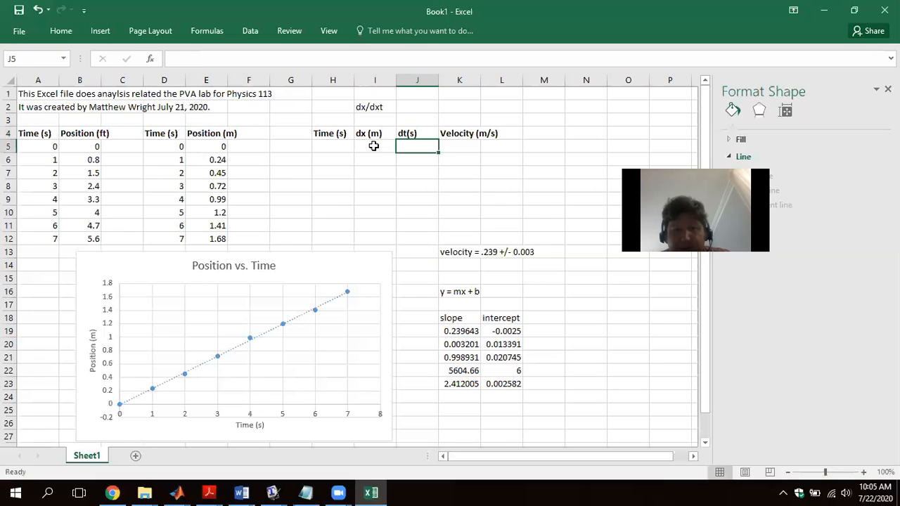
- Enter the position difference formula =E6-E5 in I5 under the dx (m) header
{"action": "left_click", "coordinate": [373, 146]}
{"action": "type", "text": "="}
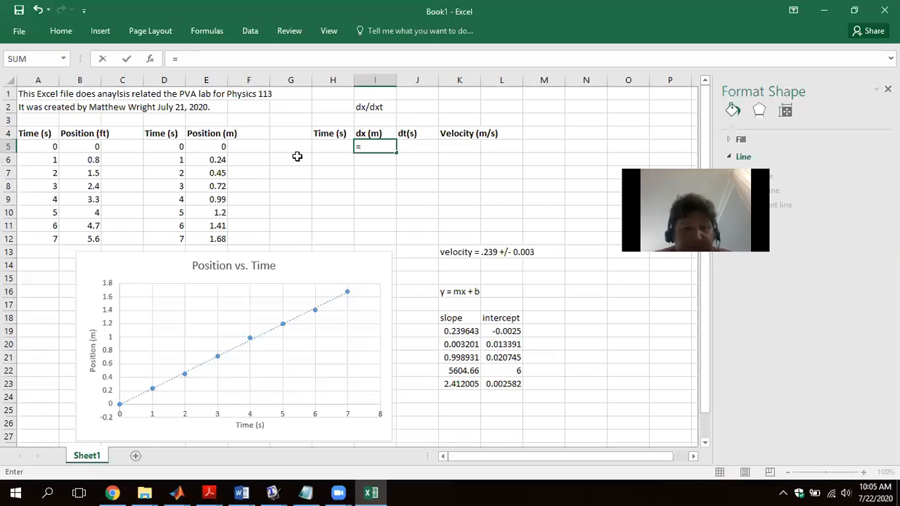
{"action": "left_click", "coordinate": [216, 160]}
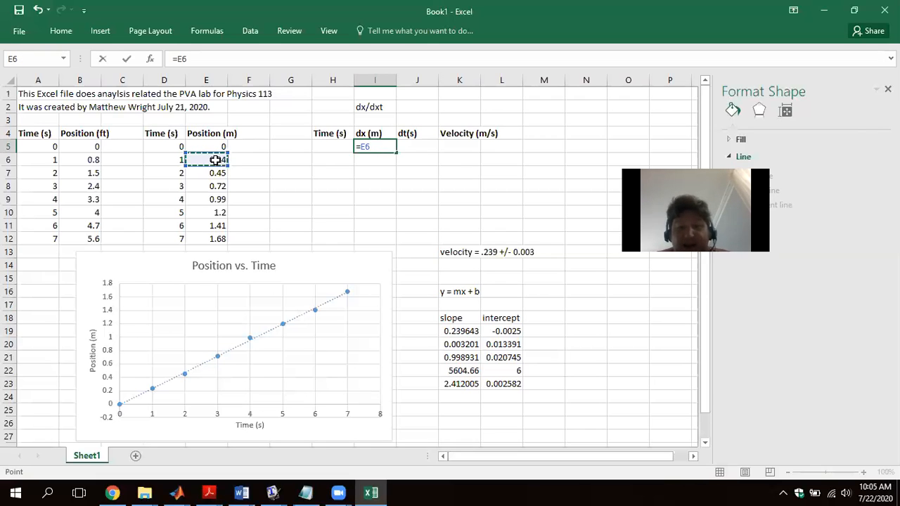
{"action": "type", "text": "-"}
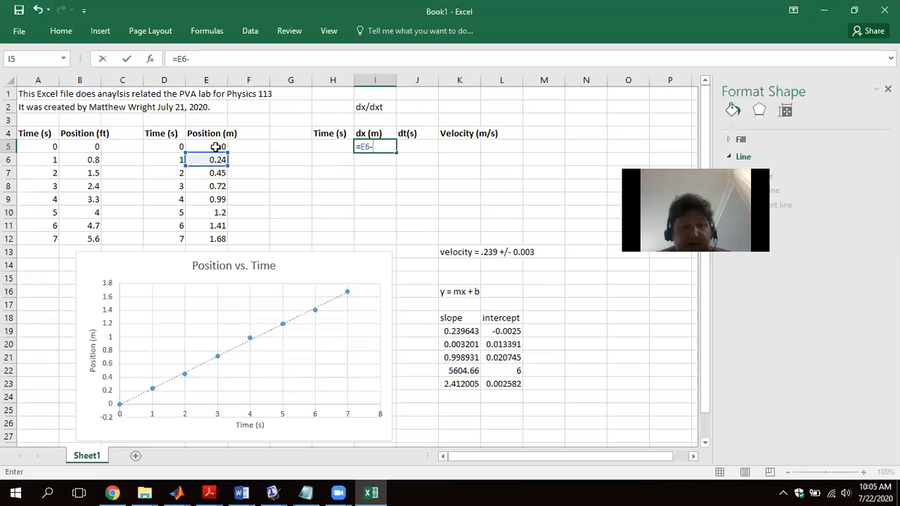
{"action": "left_click", "coordinate": [215, 147]}
{"action": "key", "text": "Return"}
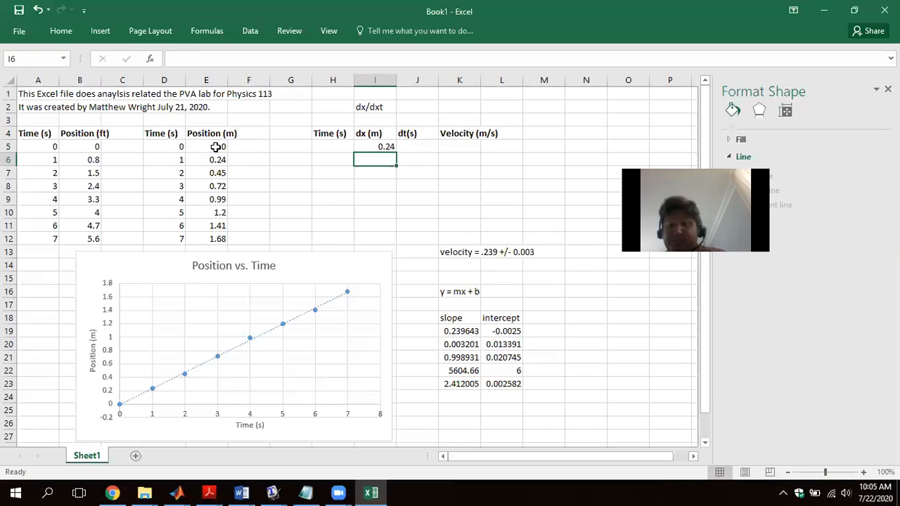
- Enter the time difference formula =D6-D5 in J5 under the dt(s) header
{"action": "left_click", "coordinate": [404, 144]}
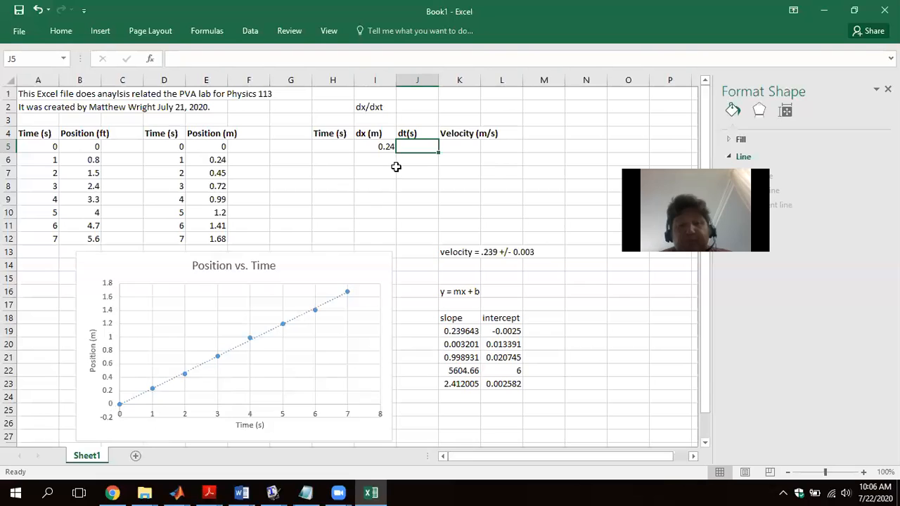
{"action": "type", "text": "="}
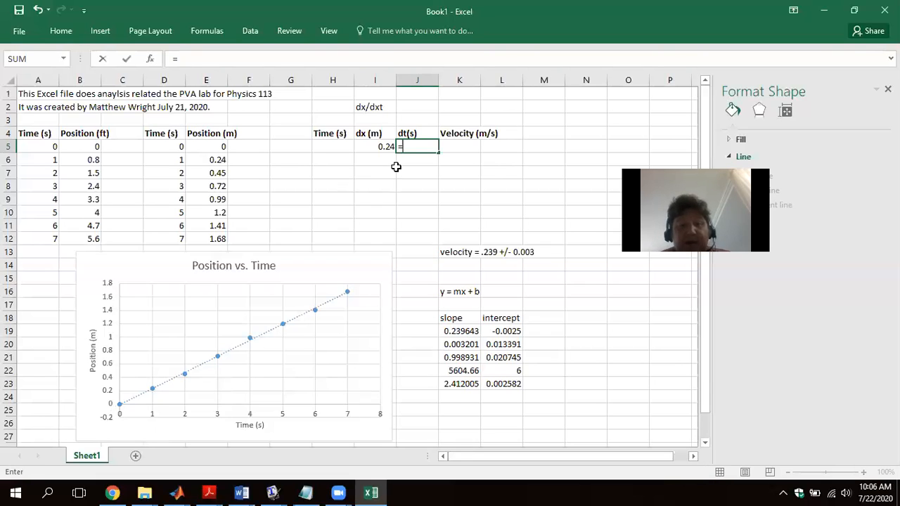
{"action": "left_click", "coordinate": [169, 156]}
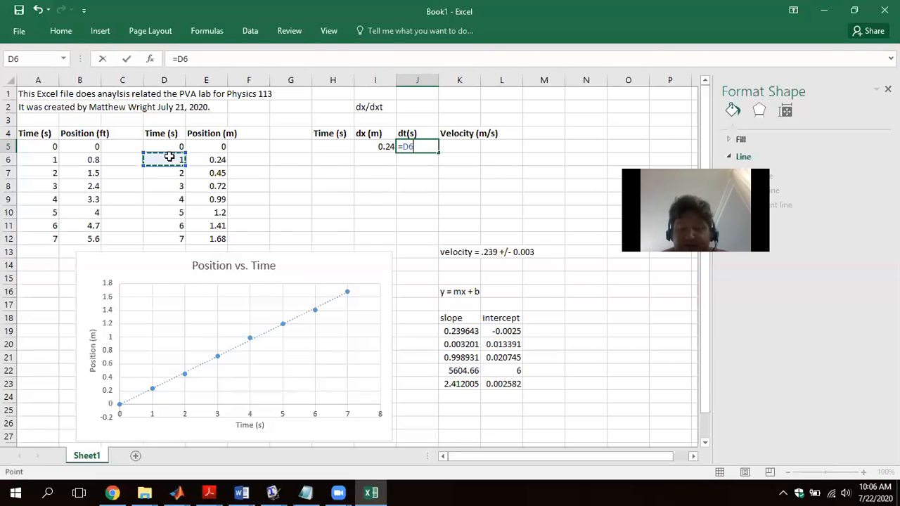
{"action": "type", "text": "-"}
{"action": "left_click", "coordinate": [171, 145]}
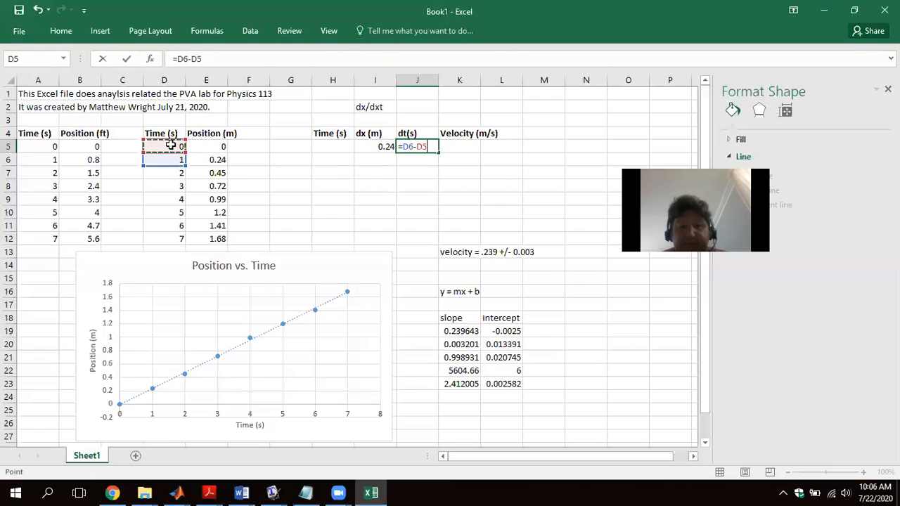
{"action": "key", "text": "Return"}
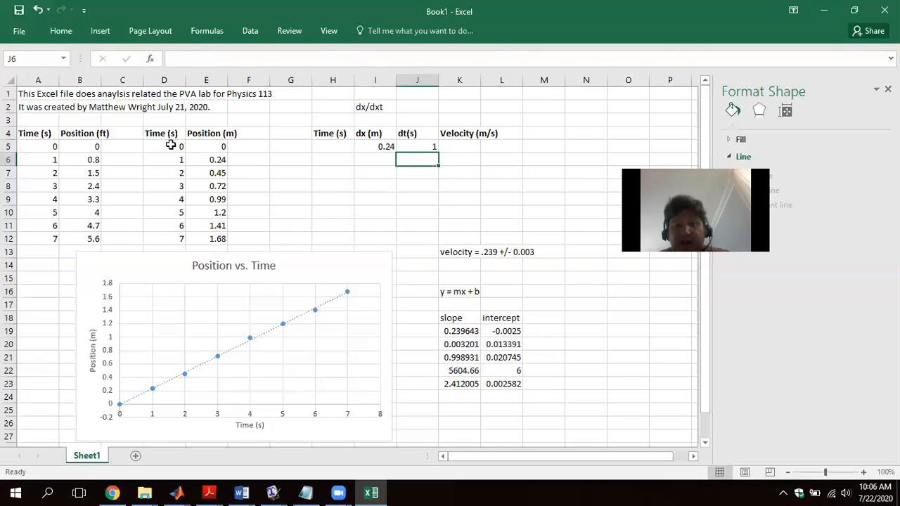
- Enter the velocity formula =I5/J5 in K5 and fill the I5:K5 formulas down through row 11
{"action": "left_click", "coordinate": [467, 144]}
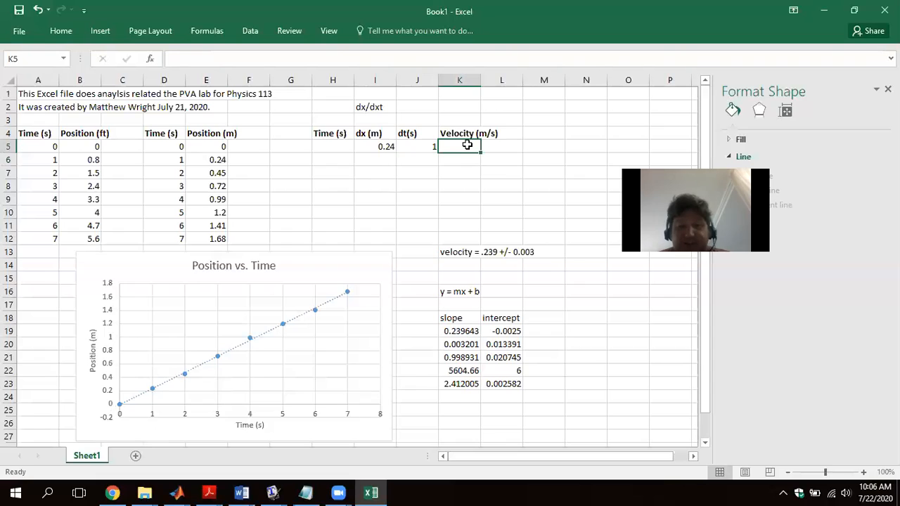
{"action": "type", "text": "="}
{"action": "left_click", "coordinate": [384, 145]}
{"action": "type", "text": "/"}
{"action": "left_click", "coordinate": [413, 145]}
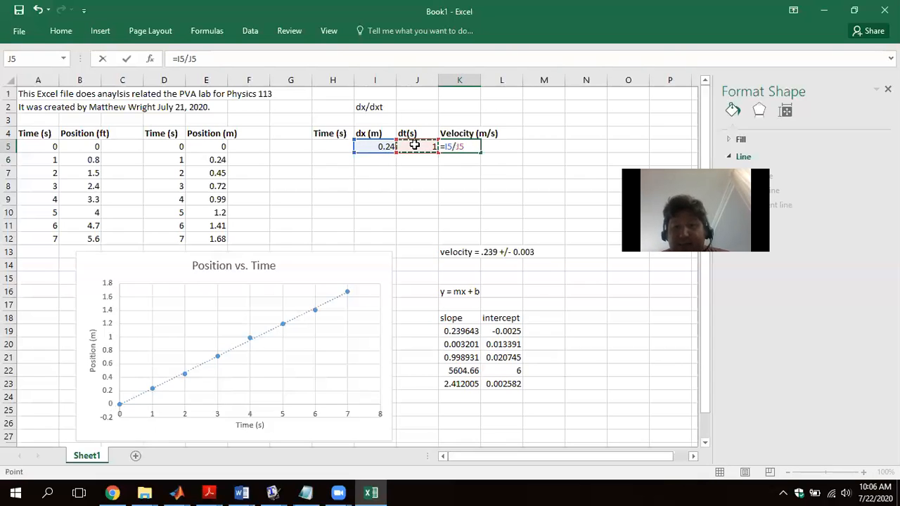
{"action": "key", "text": "Return"}
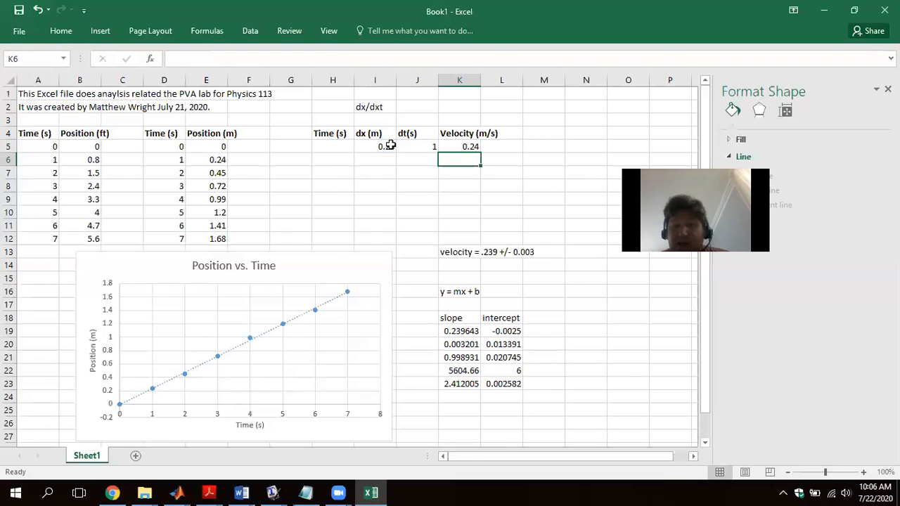
{"action": "left_click_drag", "start_coordinate": [383, 147], "coordinate": [467, 226]}
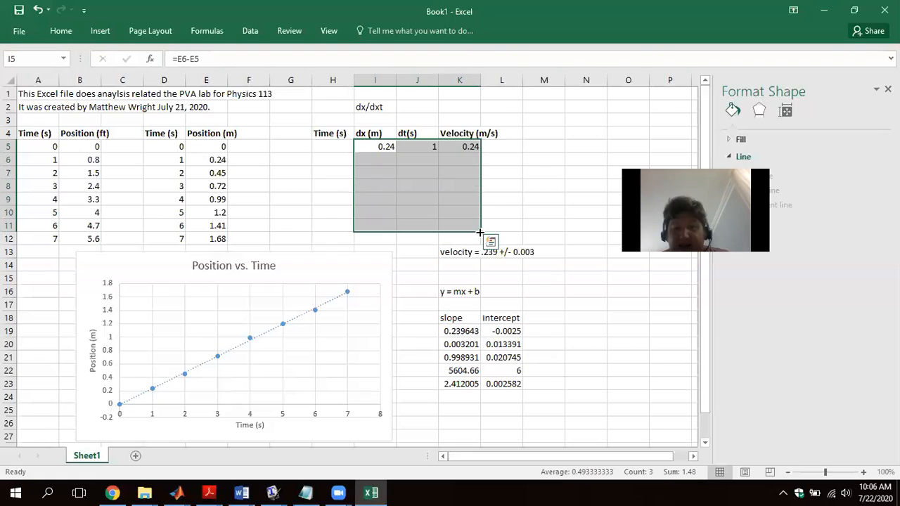
{"action": "left_click_drag", "start_coordinate": [371, 143], "coordinate": [477, 234]}
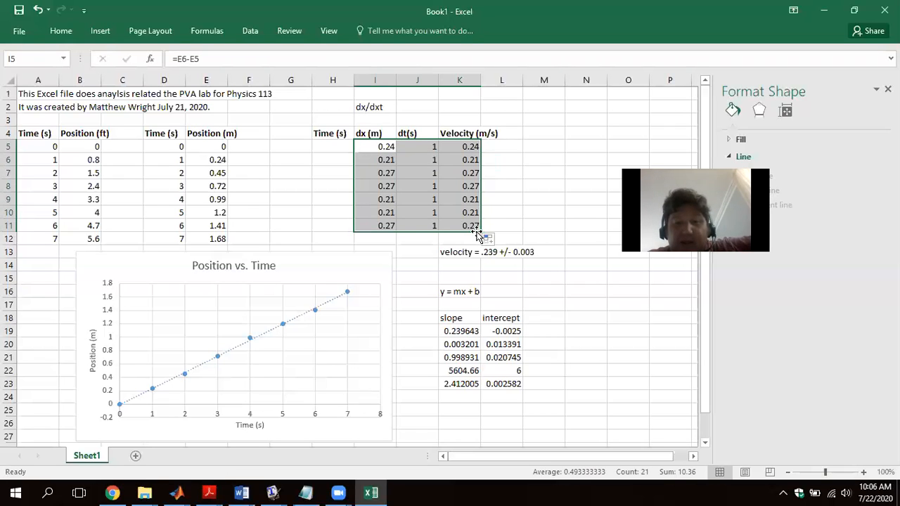
- Examine the dx formulas in the first, second and last rows against the position and time data they refer to
{"action": "left_click", "coordinate": [384, 150]}
{"action": "left_click", "coordinate": [384, 160]}
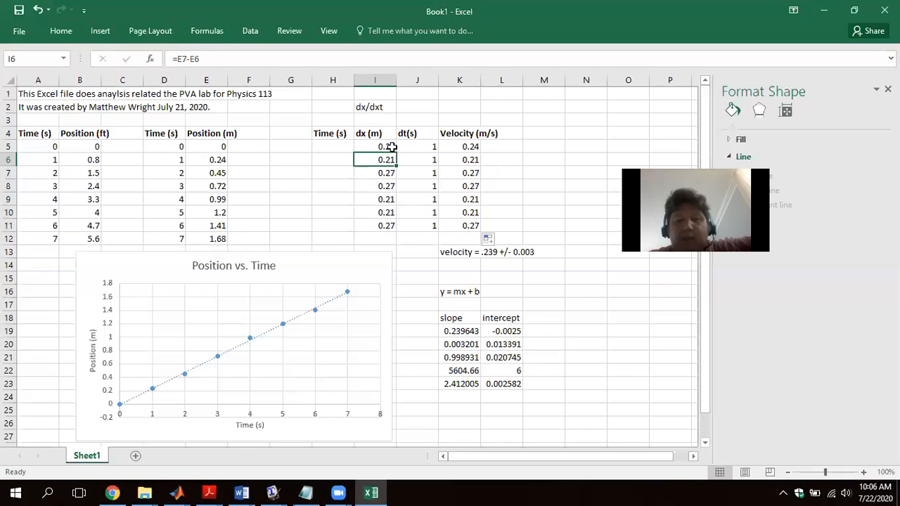
{"action": "left_click", "coordinate": [392, 146]}
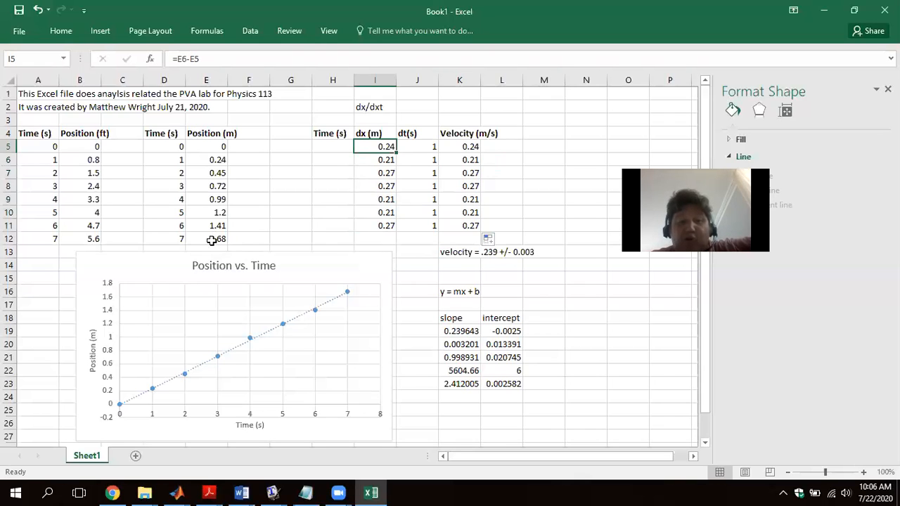
{"action": "left_click", "coordinate": [373, 238]}
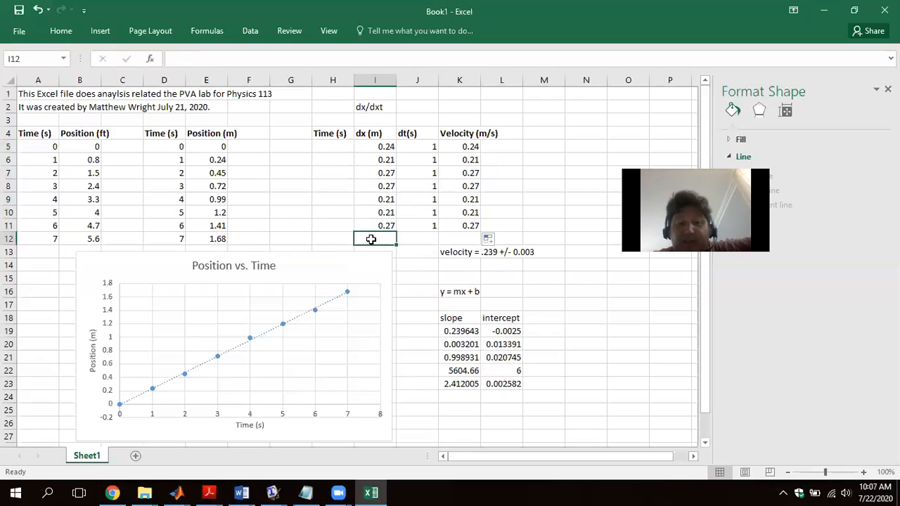
{"action": "left_click", "coordinate": [209, 239]}
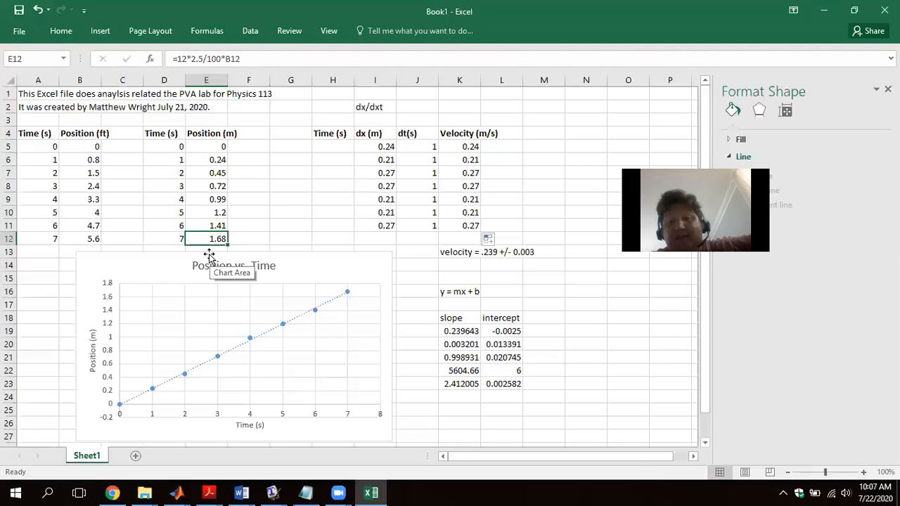
{"action": "left_click", "coordinate": [377, 227]}
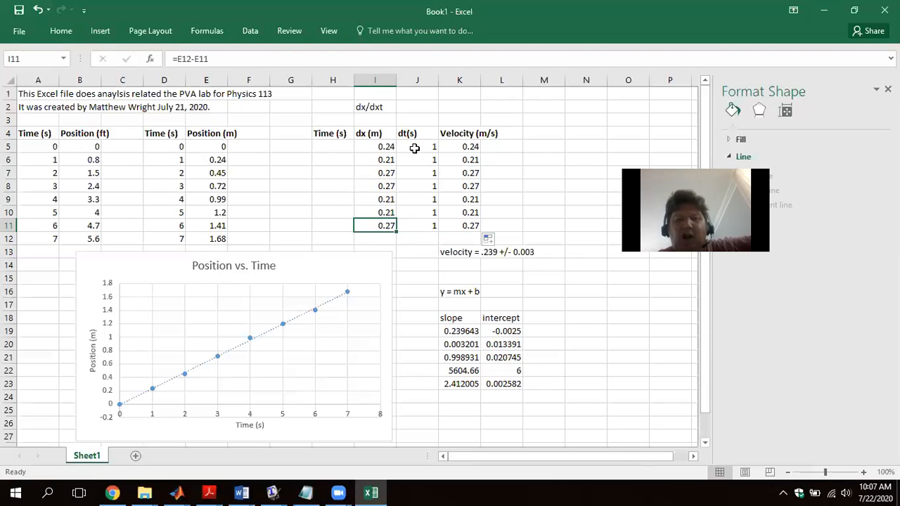
{"action": "left_click", "coordinate": [170, 147]}
{"action": "left_click", "coordinate": [171, 161]}
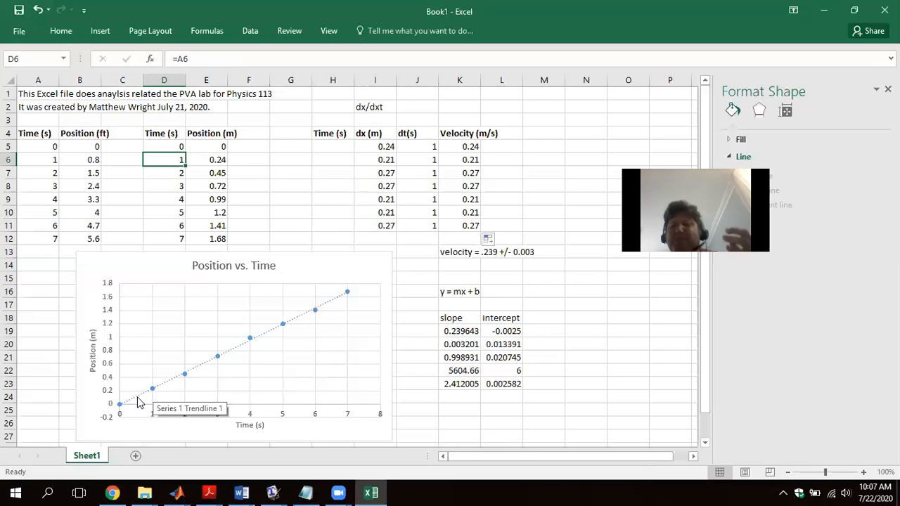
- Enter the midpoint time formula =AVERAGE(D5:D6) in H5 and fill it down through H11
{"action": "left_click", "coordinate": [342, 149]}
{"action": "type", "text": "=average("}
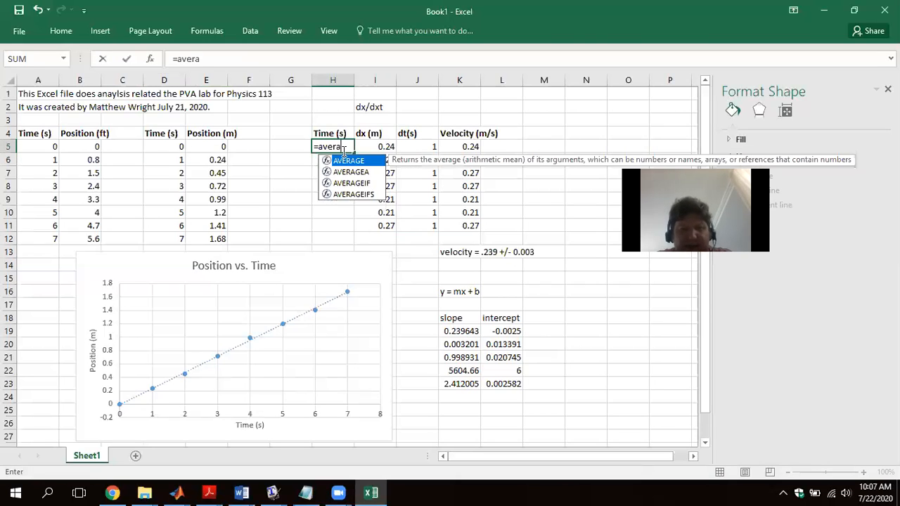
{"action": "left_click_drag", "start_coordinate": [171, 149], "coordinate": [169, 156]}
{"action": "key", "text": "Return"}
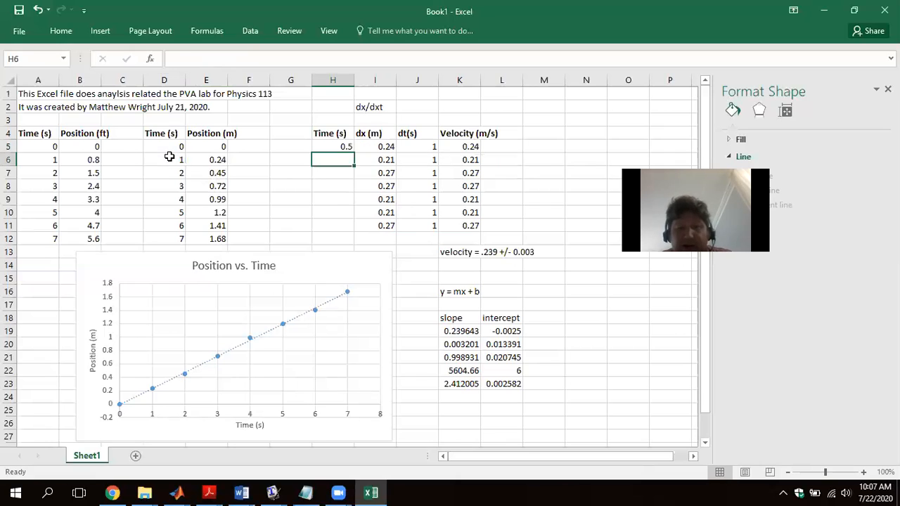
{"action": "left_click", "coordinate": [351, 149]}
{"action": "left_click_drag", "start_coordinate": [357, 153], "coordinate": [346, 226]}
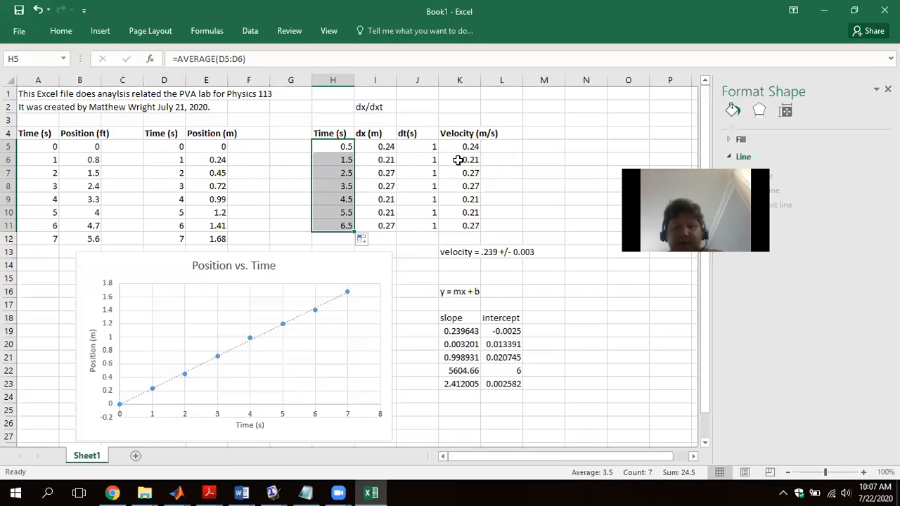
- Insert a markers-only scatter chart of K5:K11 against H5:H11 and place it beside the Position vs. Time chart
{"action": "left_click_drag", "start_coordinate": [464, 147], "coordinate": [465, 219]}
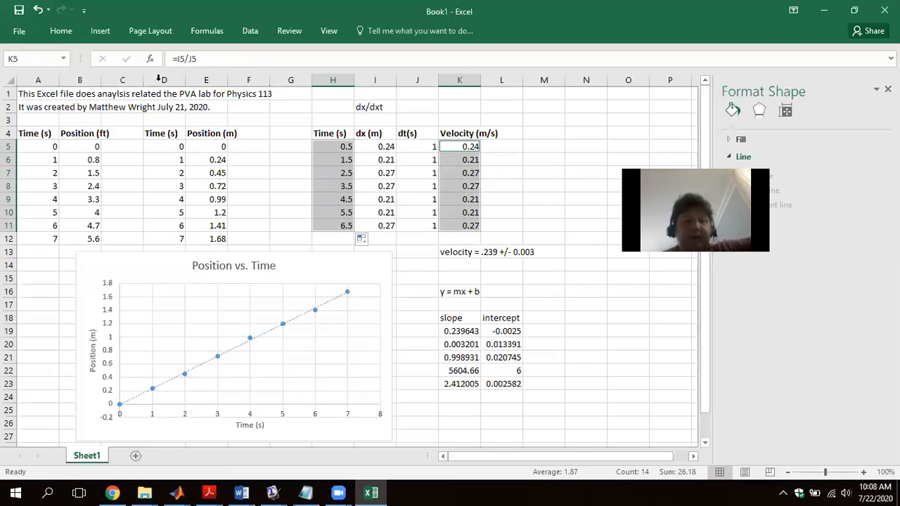
{"action": "left_click", "coordinate": [108, 30]}
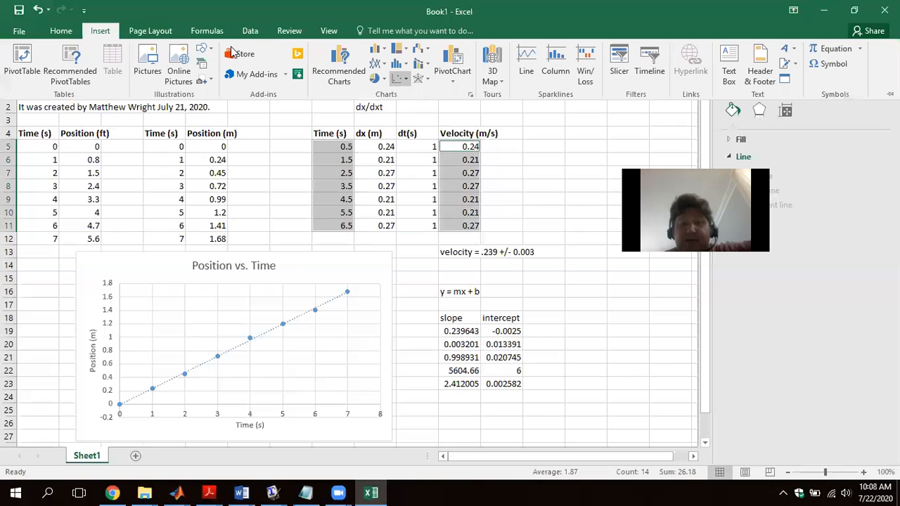
{"action": "left_click", "coordinate": [405, 78]}
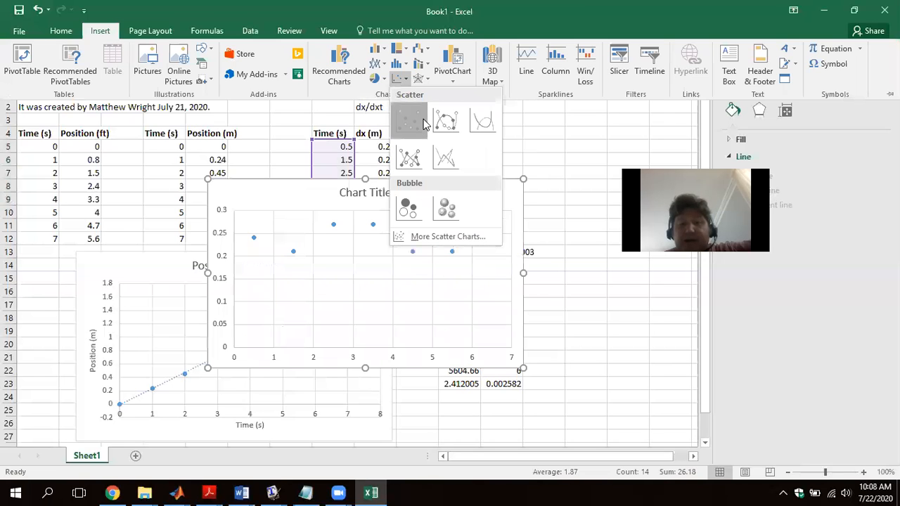
{"action": "left_click", "coordinate": [410, 120]}
{"action": "left_click_drag", "start_coordinate": [456, 213], "coordinate": [635, 273]}
- Replace the new scatter chart's title with "Velocity vs. Time"
{"action": "left_click", "coordinate": [538, 260]}
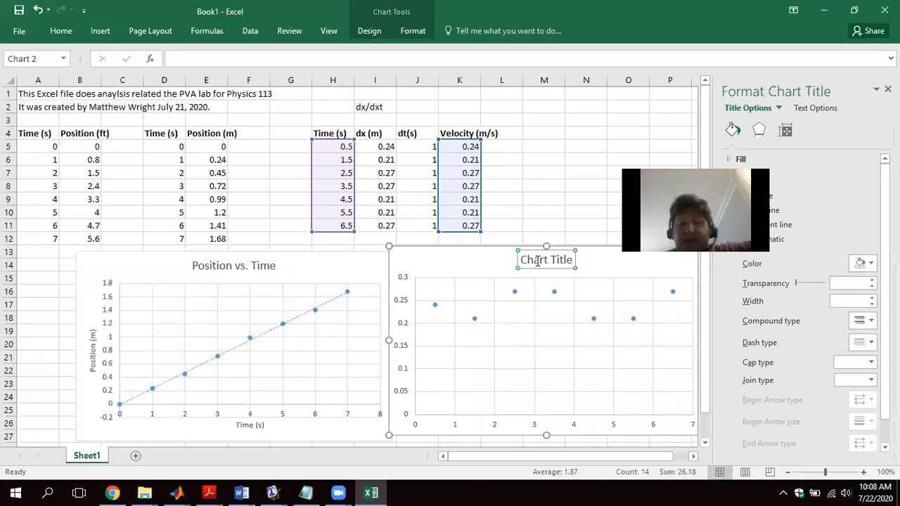
{"action": "double_click", "coordinate": [538, 260]}
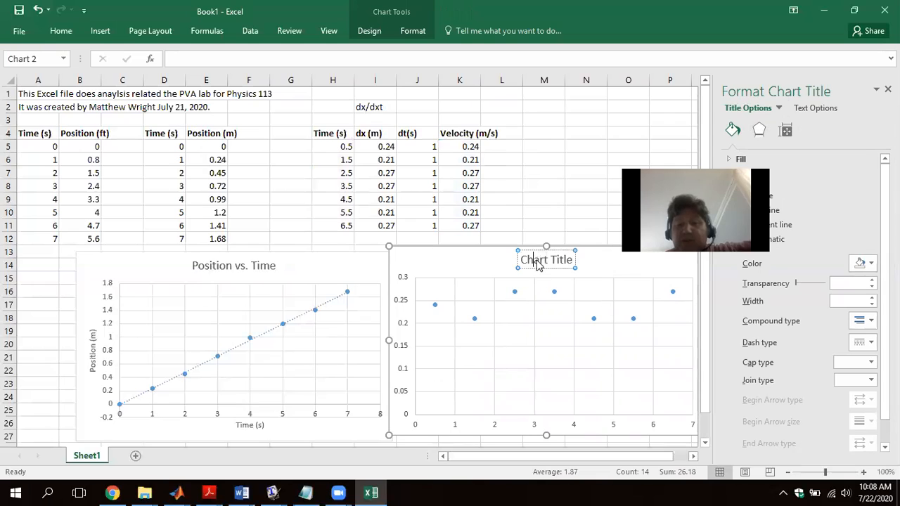
{"action": "double_click", "coordinate": [538, 262]}
{"action": "key", "text": "ctrl+a"}
{"action": "key", "text": "BackSpace"}
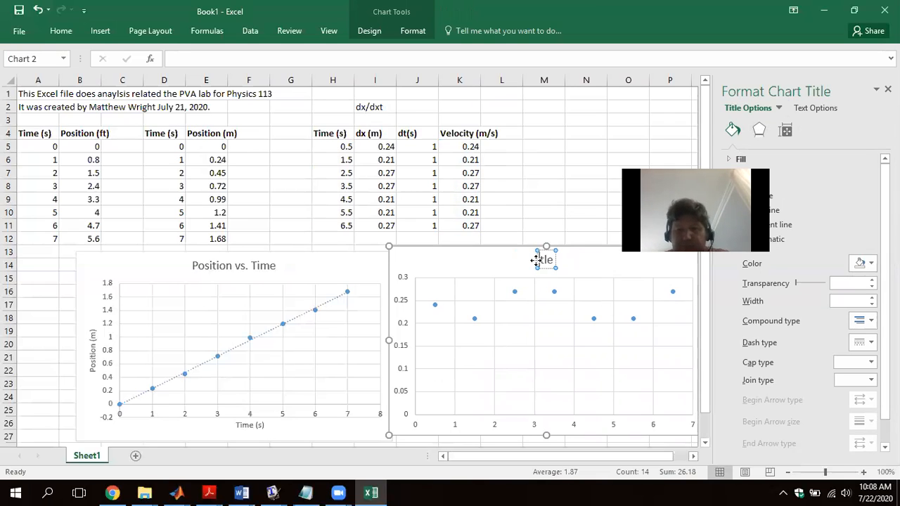
{"action": "type", "text": "Velcoity"}
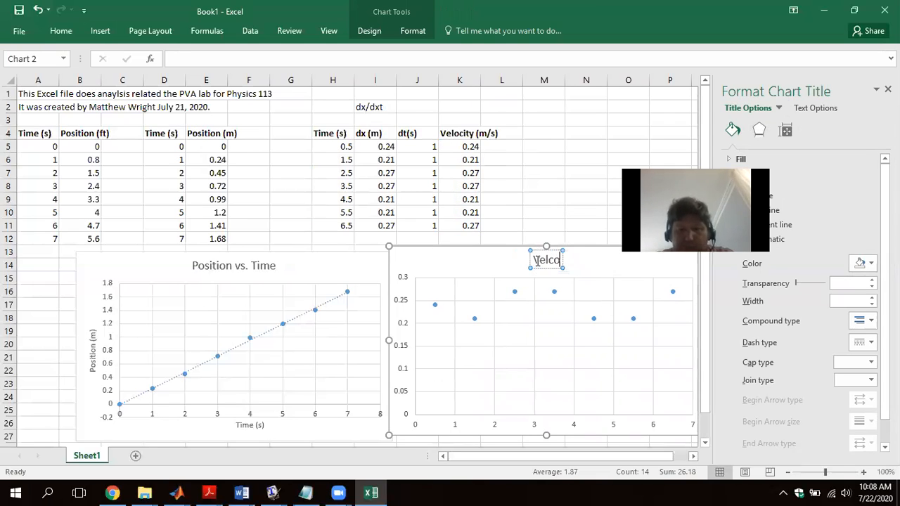
{"action": "key", "text": "BackSpace"}
{"action": "key", "text": "BackSpace"}
{"action": "key", "text": "BackSpace"}
{"action": "key", "text": "BackSpace"}
{"action": "key", "text": "BackSpace"}
{"action": "type", "text": "ocity (m"}
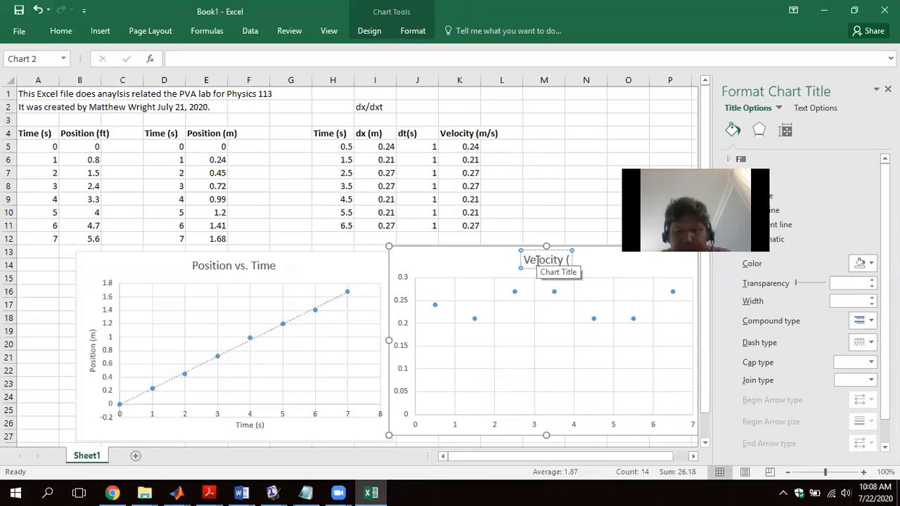
{"action": "key", "text": "BackSpace"}
{"action": "key", "text": "BackSpace"}
{"action": "key", "text": "BackSpace"}
{"action": "type", "text": "vs. Time"}
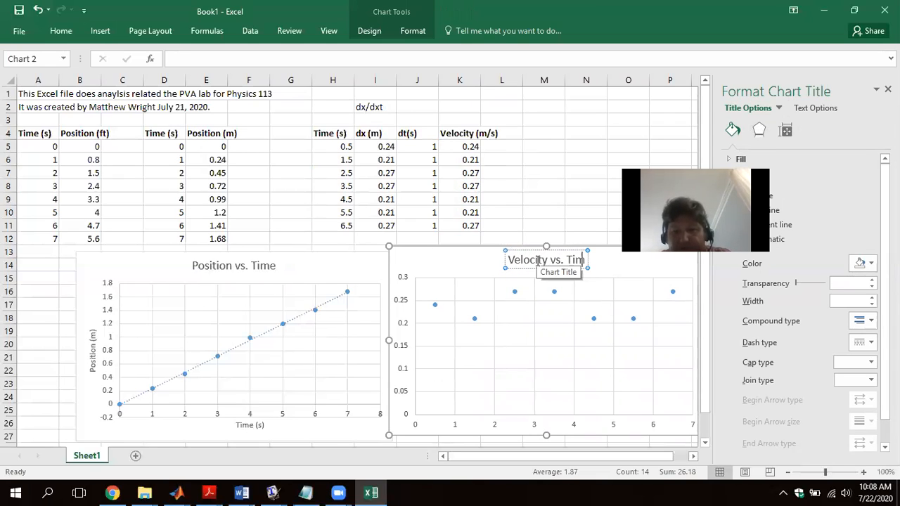
- Add a vertical axis title reading "Velocity (m/s)" to the Velocity vs. Time chart
{"action": "left_click", "coordinate": [369, 31]}
{"action": "left_click", "coordinate": [30, 83]}
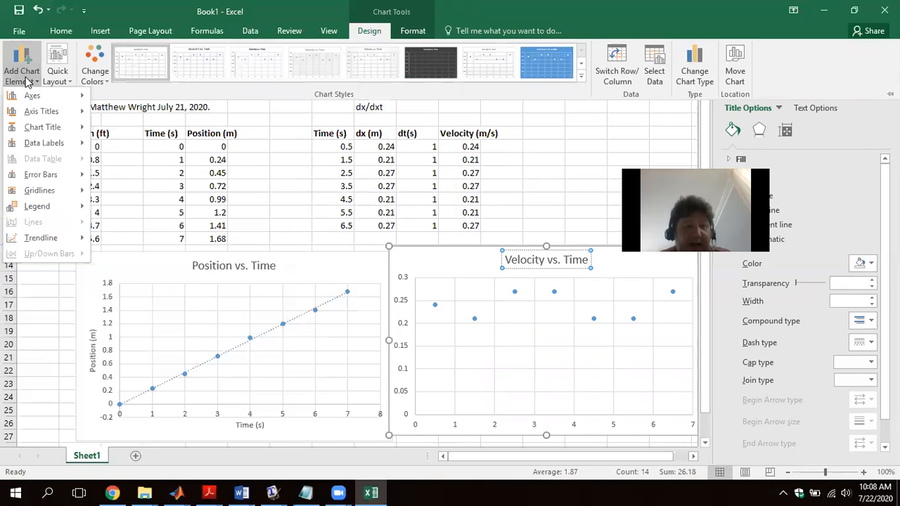
{"action": "mouse_move", "coordinate": [39, 113]}
{"action": "left_click", "coordinate": [129, 150]}
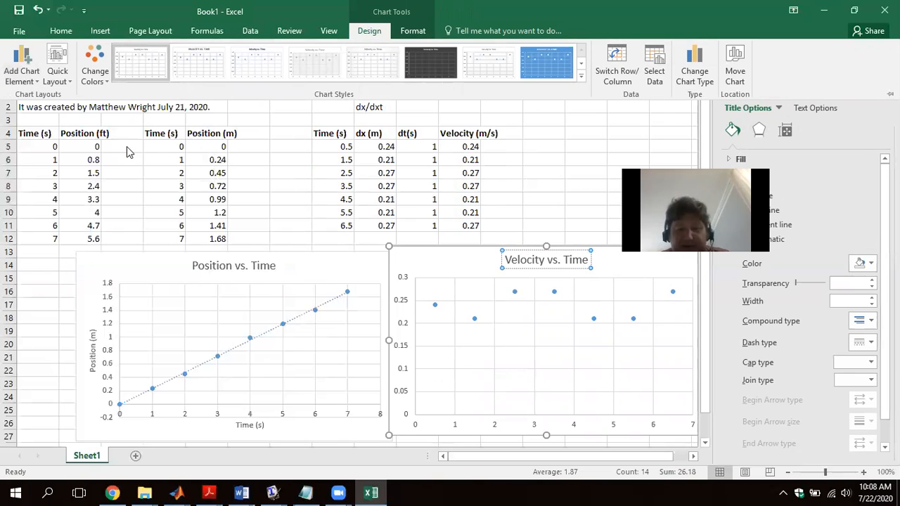
{"action": "left_click", "coordinate": [405, 348]}
{"action": "left_click", "coordinate": [405, 350]}
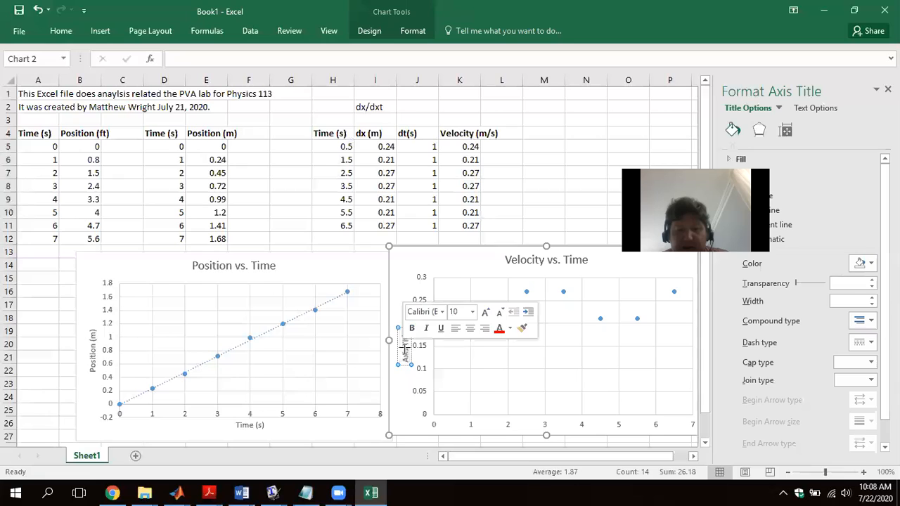
{"action": "key", "text": "BackSpace"}
{"action": "key", "text": "BackSpace"}
{"action": "key", "text": "BackSpace"}
{"action": "key", "text": "BackSpace"}
{"action": "key", "text": "BackSpace"}
{"action": "key", "text": "BackSpace"}
{"action": "key", "text": "BackSpace"}
{"action": "key", "text": "BackSpace"}
{"action": "key", "text": "BackSpace"}
{"action": "key", "text": "BackSpace"}
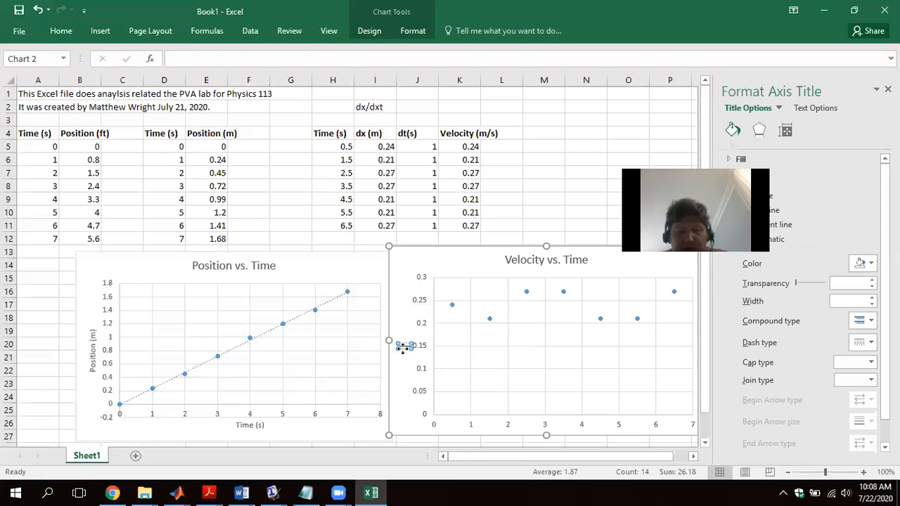
{"action": "type", "text": "Velocity (m/s)"}
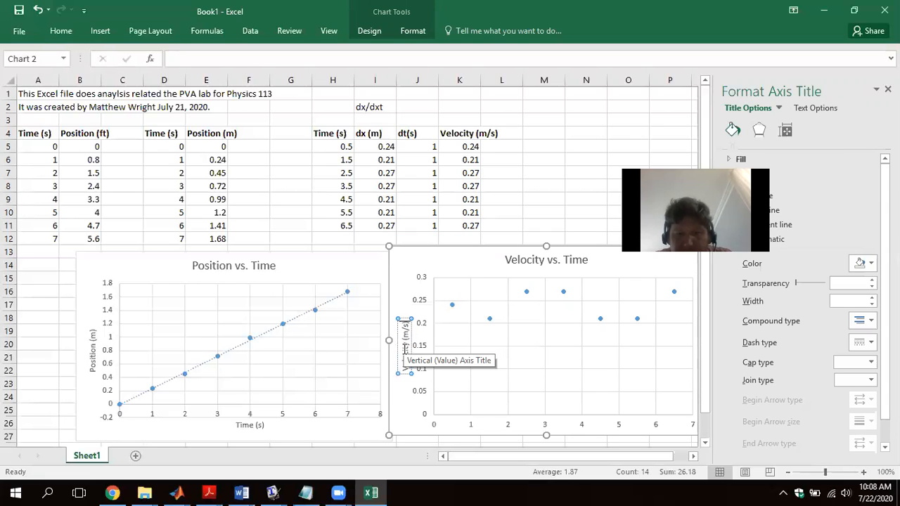
{"action": "left_click", "coordinate": [517, 327]}
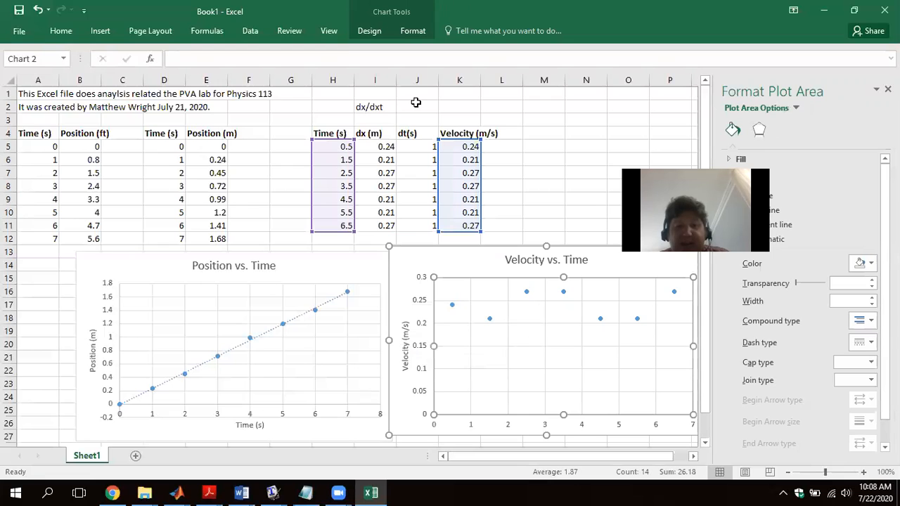
- Add a horizontal axis title reading "Time (s)" to the Velocity vs. Time chart
{"action": "left_click", "coordinate": [369, 30]}
{"action": "left_click", "coordinate": [26, 64]}
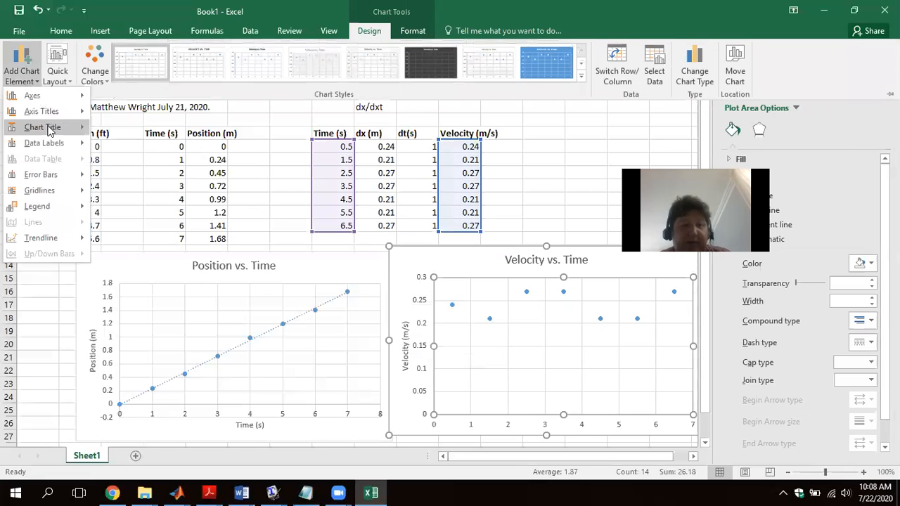
{"action": "mouse_move", "coordinate": [50, 126]}
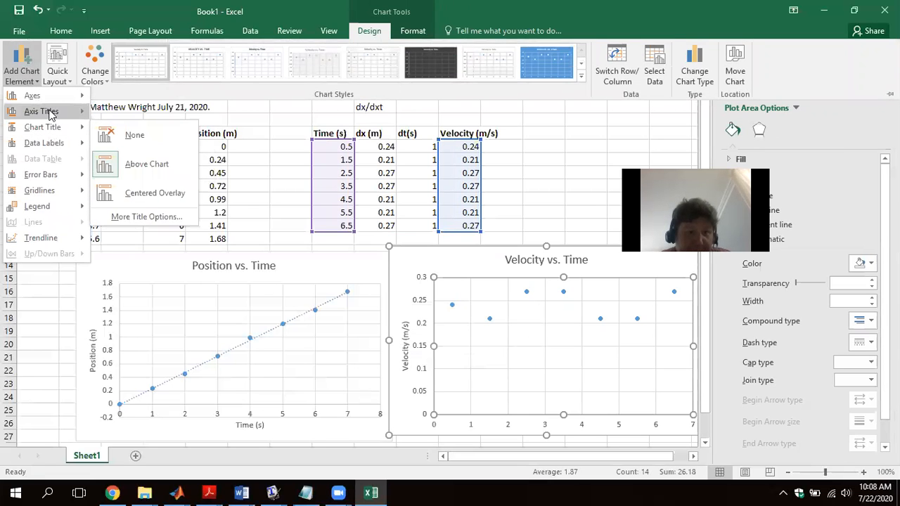
{"action": "left_click", "coordinate": [133, 120]}
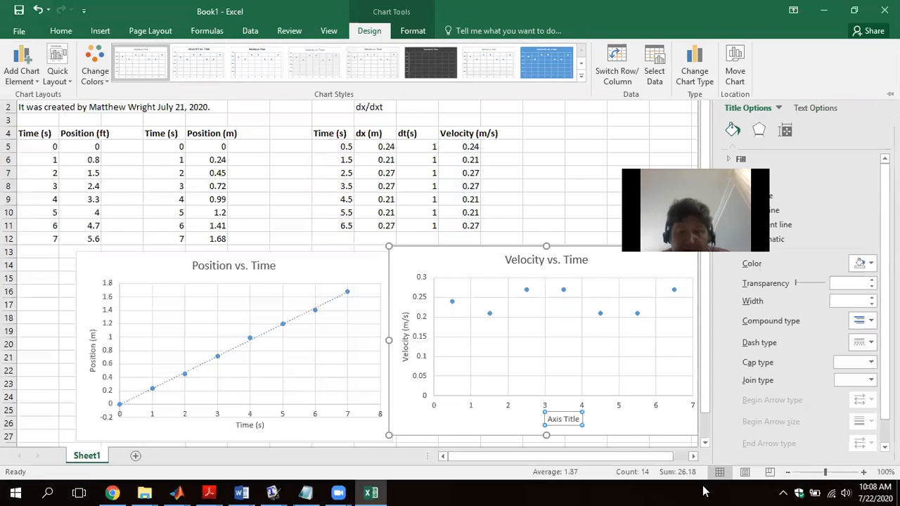
{"action": "triple_click", "coordinate": [572, 421]}
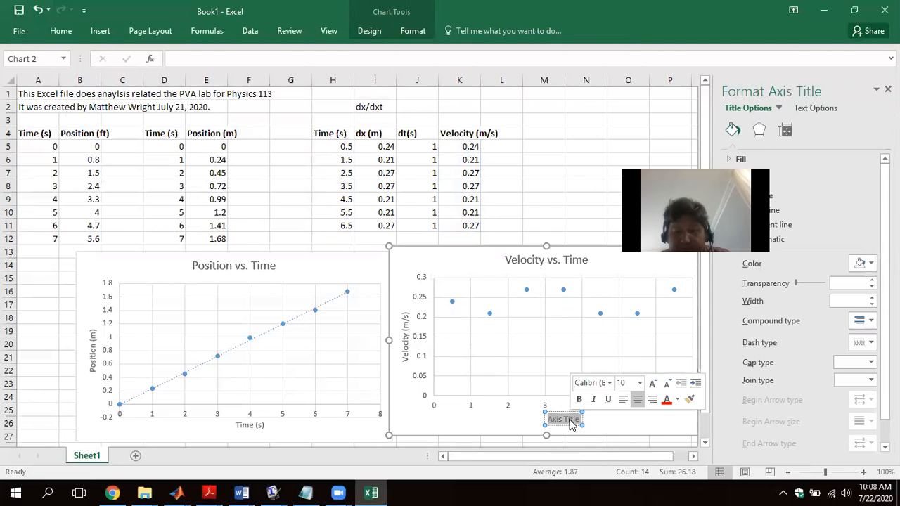
{"action": "type", "text": "Time"}
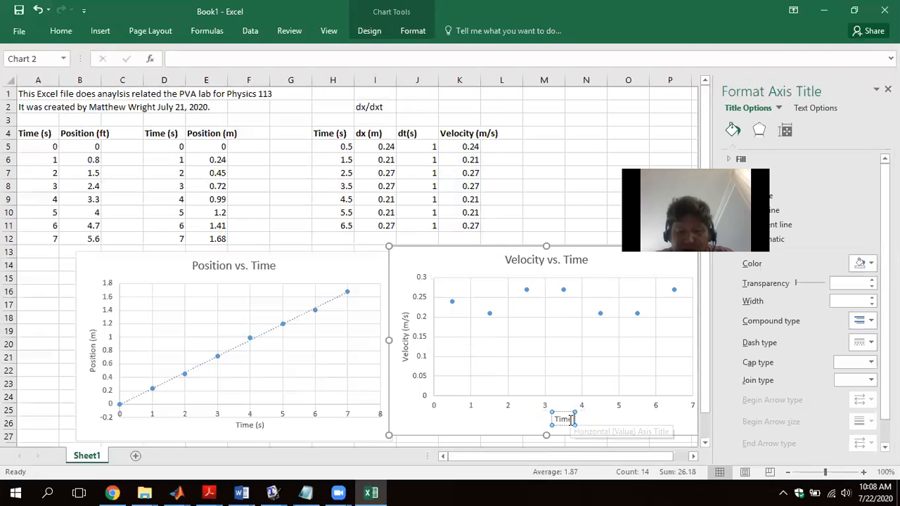
{"action": "type", "text": " (s)"}
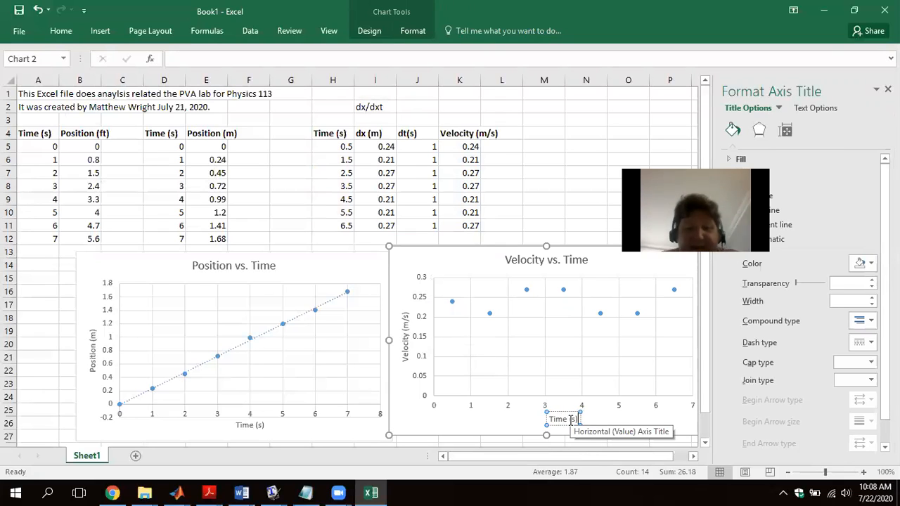
{"action": "left_click", "coordinate": [510, 293]}
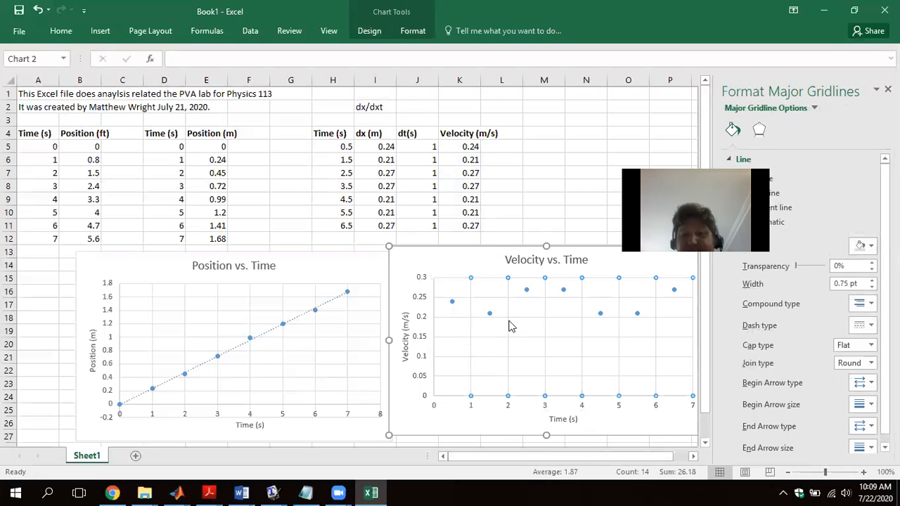
- Enter =AVERAGE(K5:K11) in M7 to average the velocities, and shift the Velocity vs. Time chart sideways to start in column L
{"action": "left_click", "coordinate": [538, 174]}
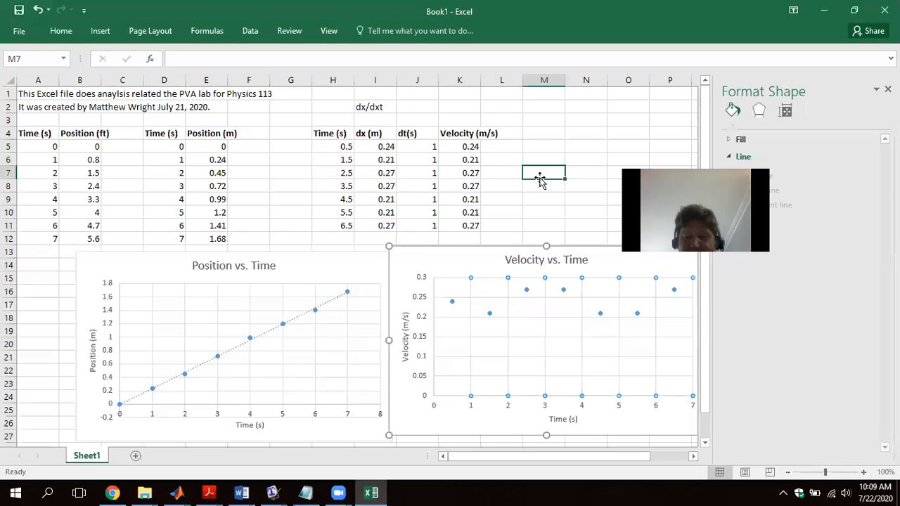
{"action": "type", "text": "=averag"}
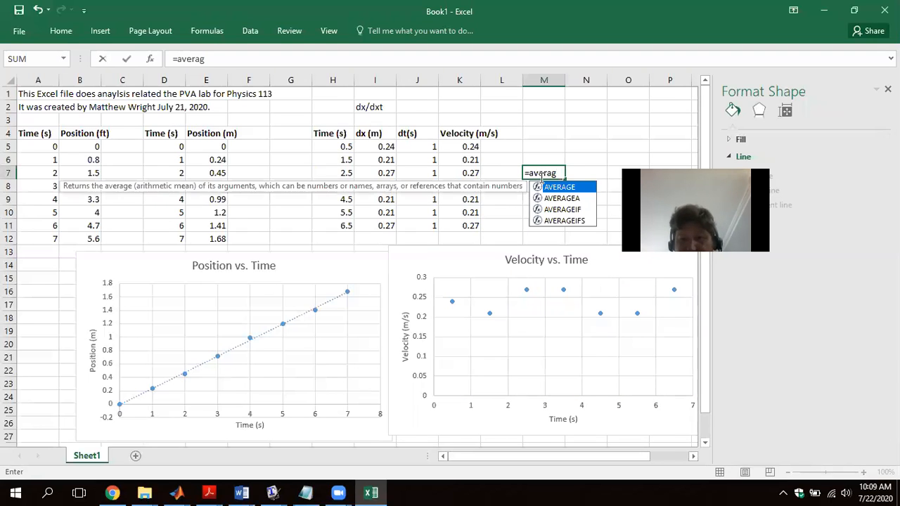
{"action": "key", "text": "Tab"}
{"action": "left_click_drag", "start_coordinate": [470, 225], "coordinate": [462, 150]}
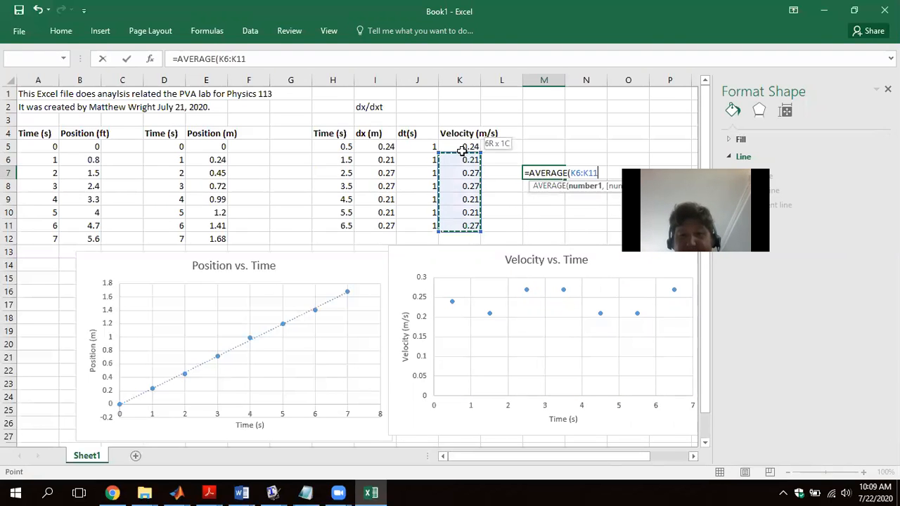
{"action": "key", "text": "Return"}
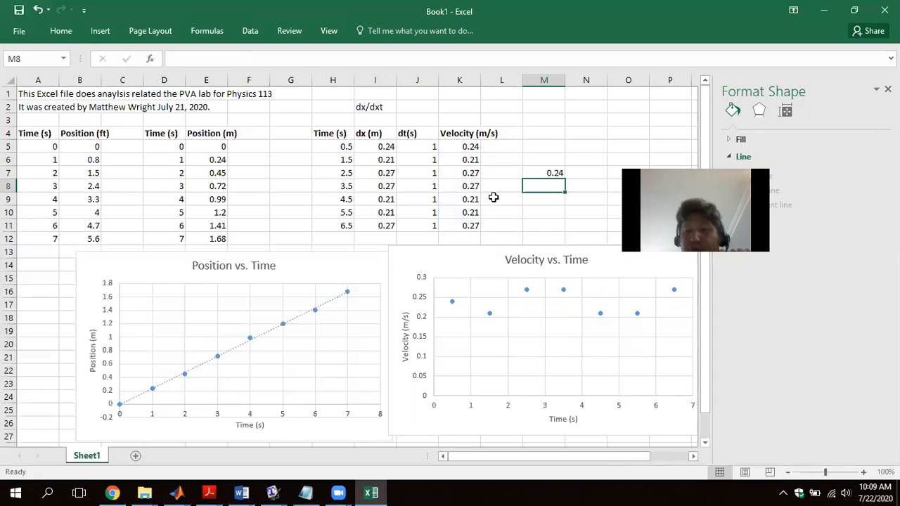
{"action": "left_click_drag", "start_coordinate": [496, 265], "coordinate": [594, 260]}
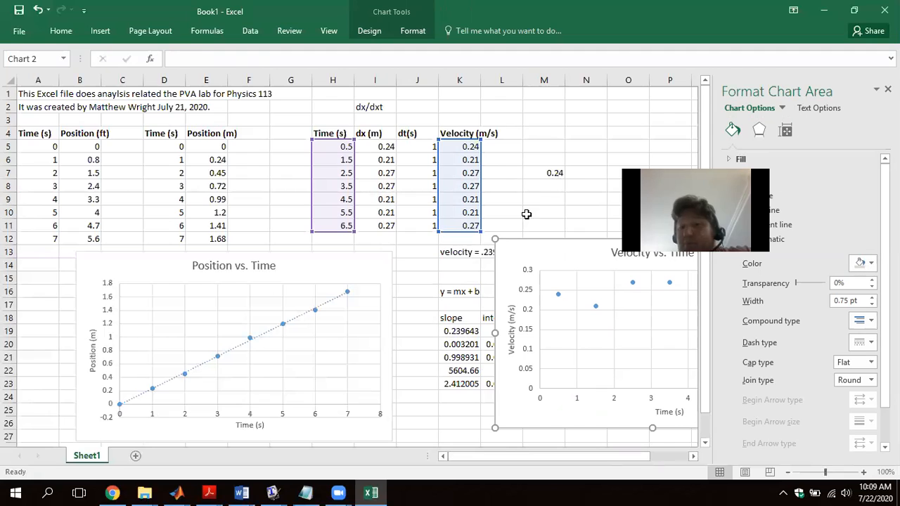
- Enter =STDEV(K5:K11) in N7 and move the Velocity vs. Time chart clear of the velocity note and the slope and intercept results
{"action": "left_click", "coordinate": [579, 173]}
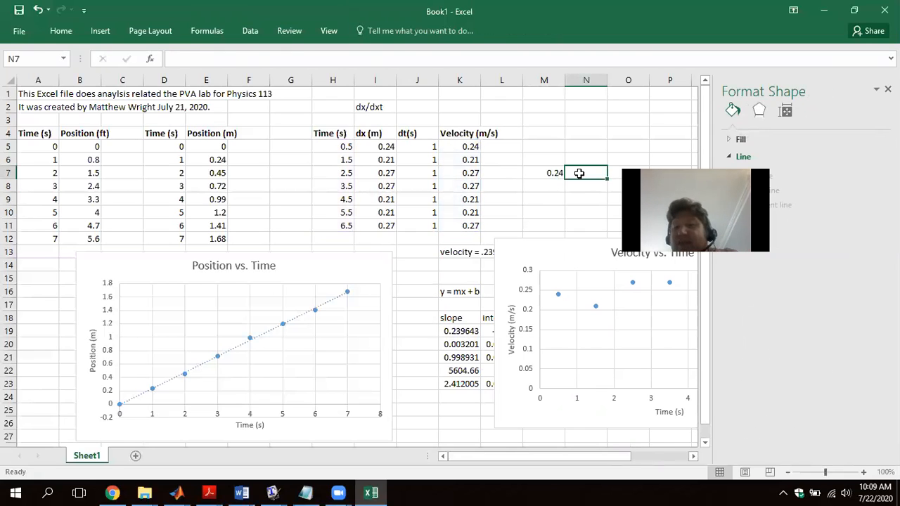
{"action": "type", "text": "="}
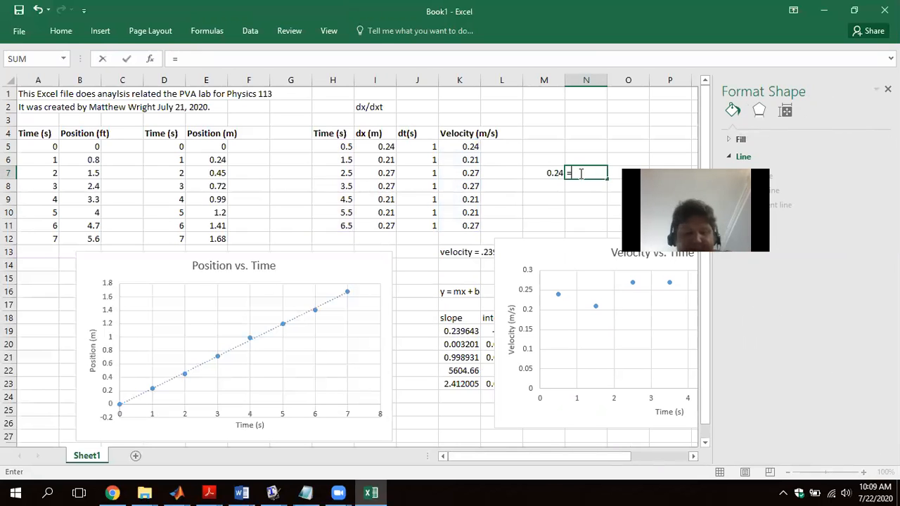
{"action": "type", "text": "stde"}
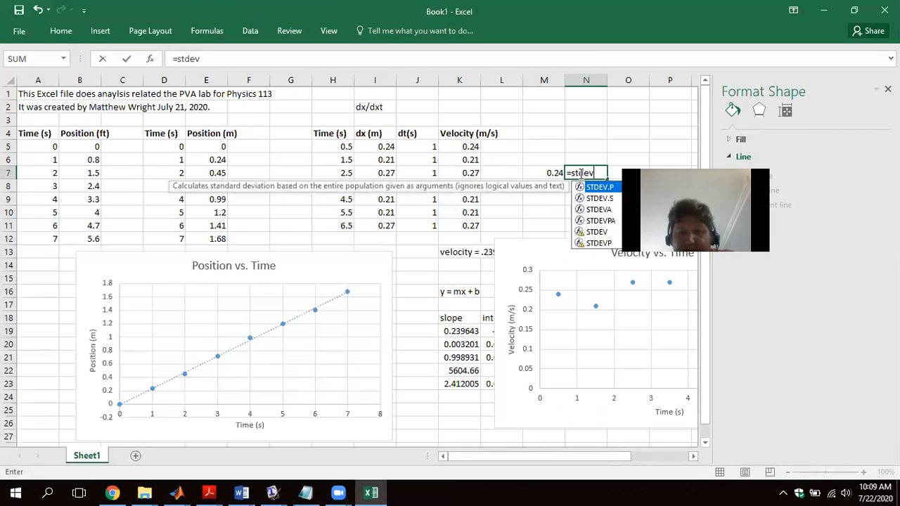
{"action": "type", "text": "v"}
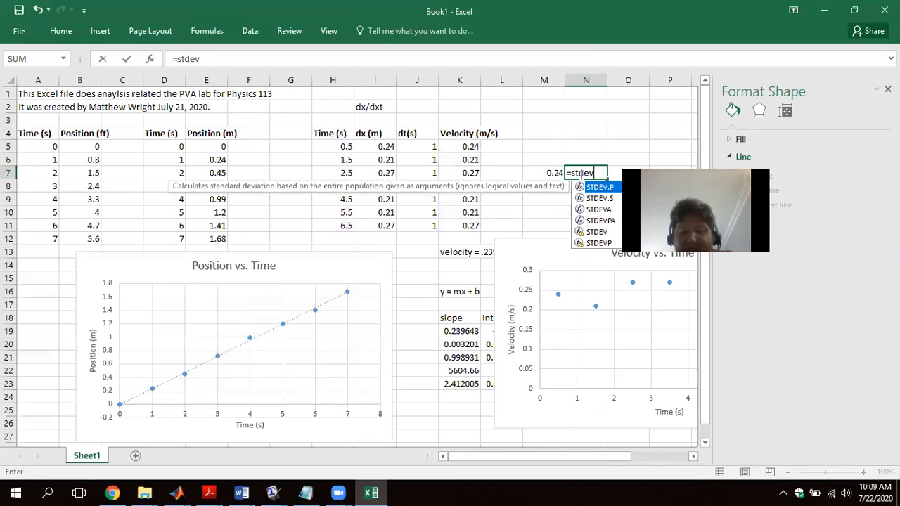
{"action": "type", "text": "("}
{"action": "left_click_drag", "start_coordinate": [454, 146], "coordinate": [459, 225]}
{"action": "type", "text": ")"}
{"action": "key", "text": "Return"}
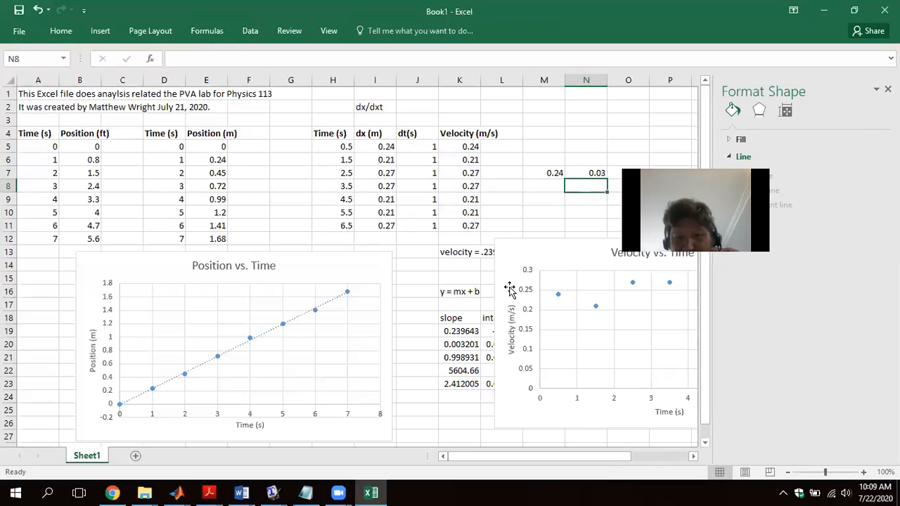
{"action": "left_click_drag", "start_coordinate": [534, 249], "coordinate": [576, 281]}
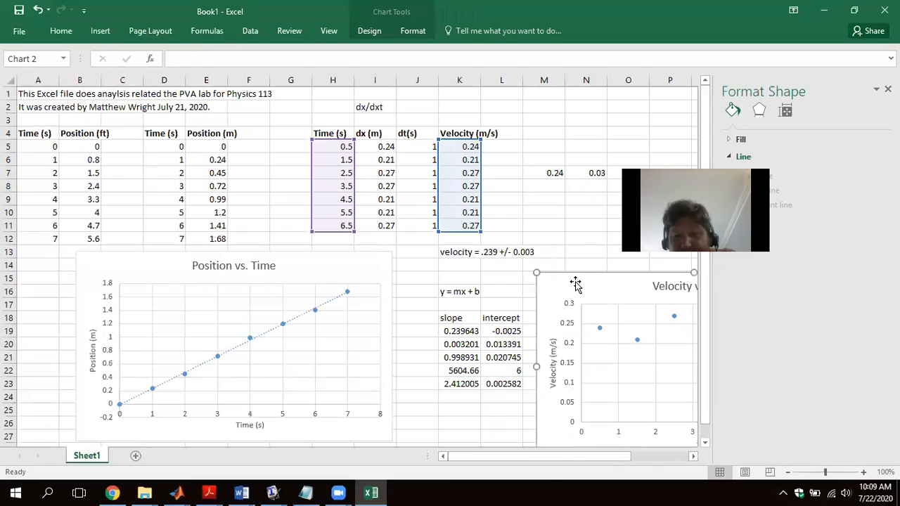